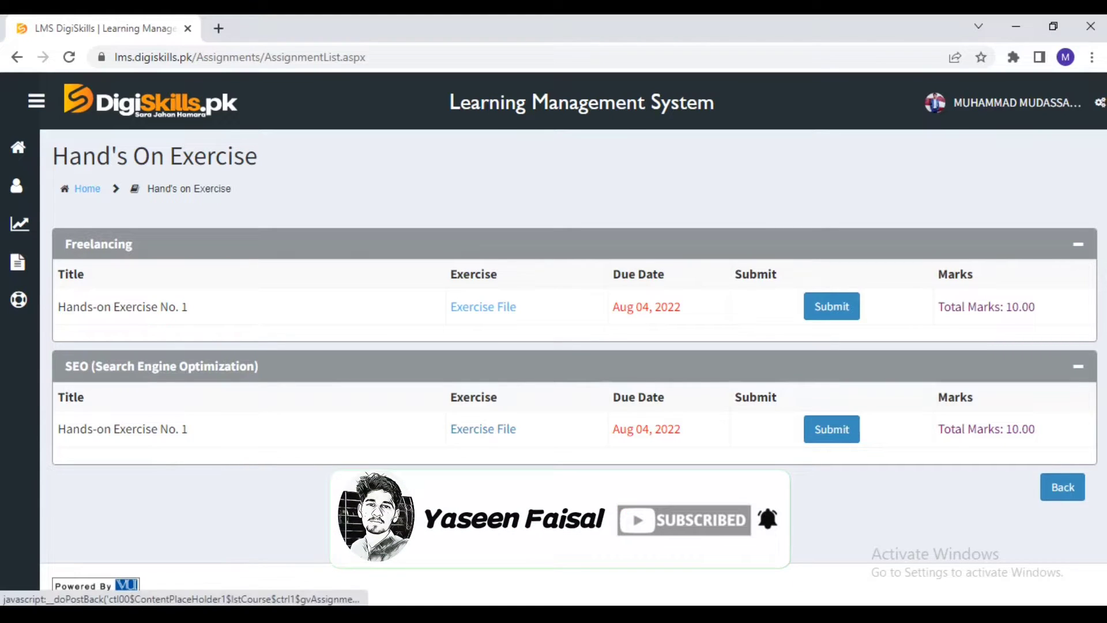
- Download the PDF exercise file from the SEO row of the Hand's On Exercise list
click(483, 429)
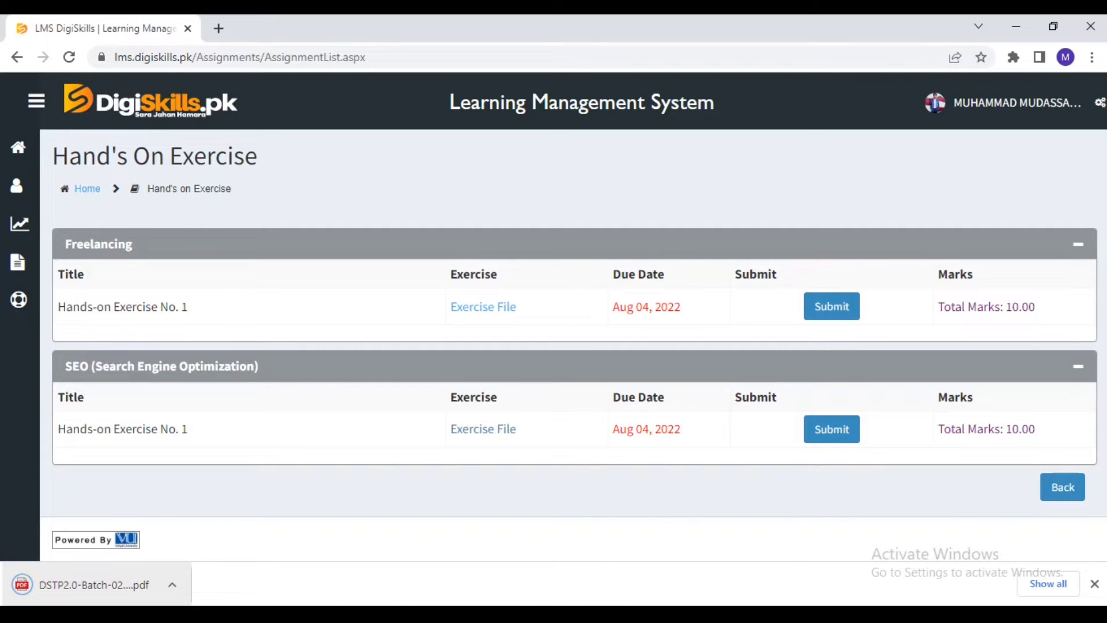
- Open the downloaded exercise PDF and read its introduction and learning outcomes
click(93, 585)
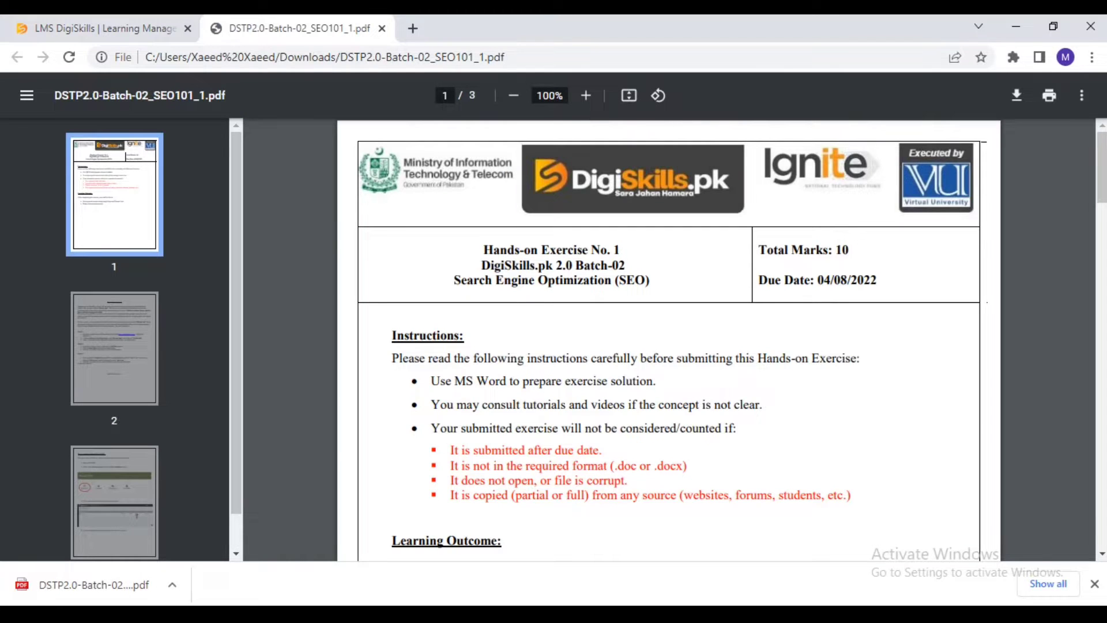
scroll(669, 346, down, 2)
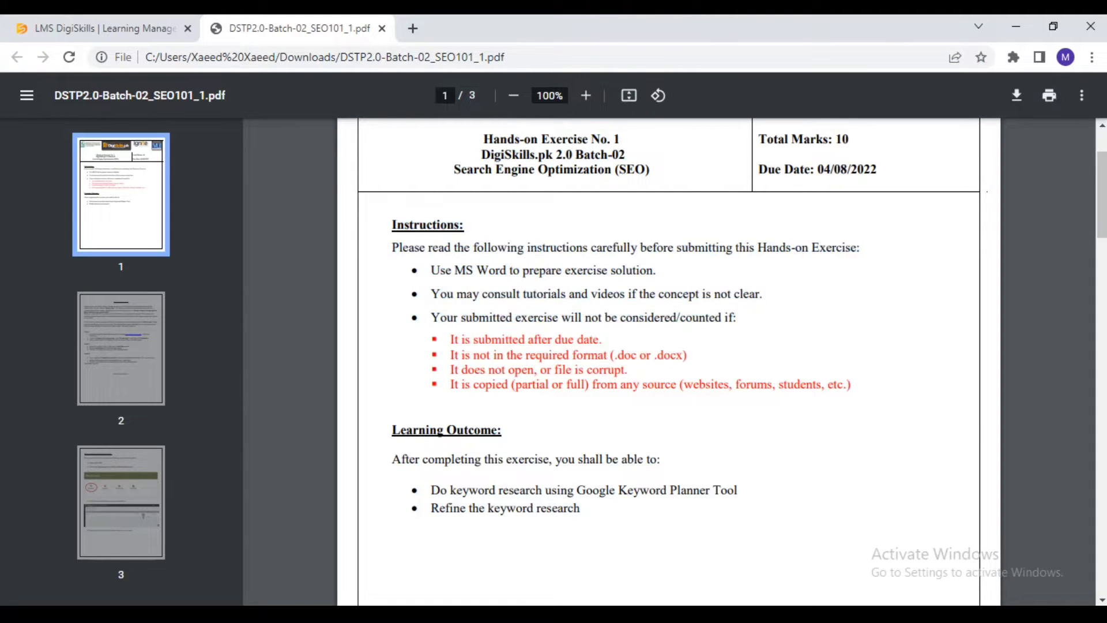
scroll(669, 346, down, 4)
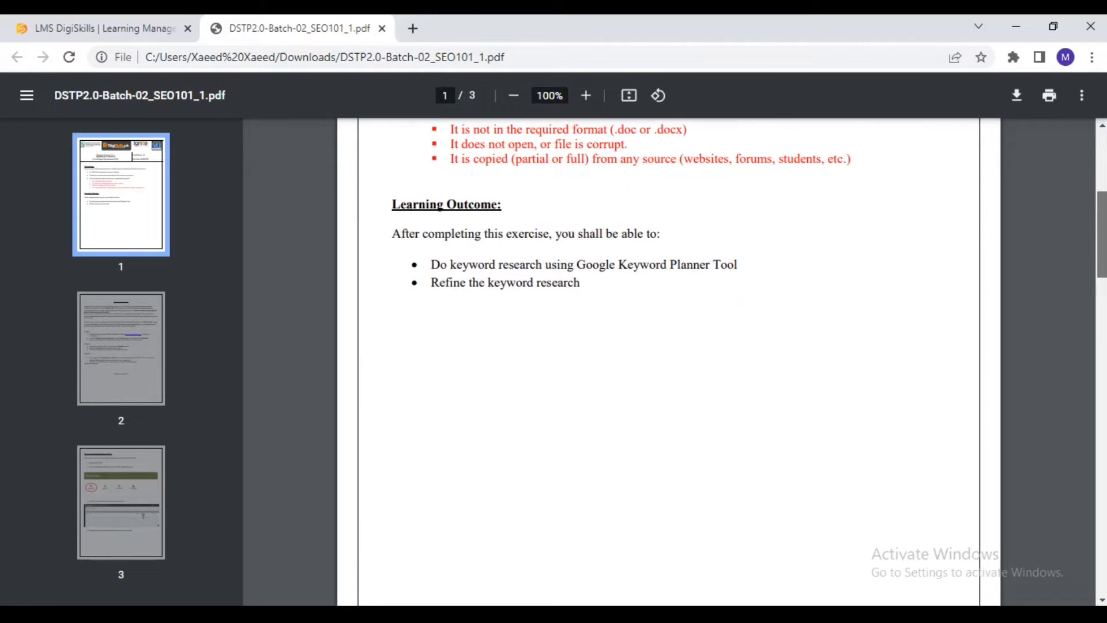
scroll(669, 346, down, 1)
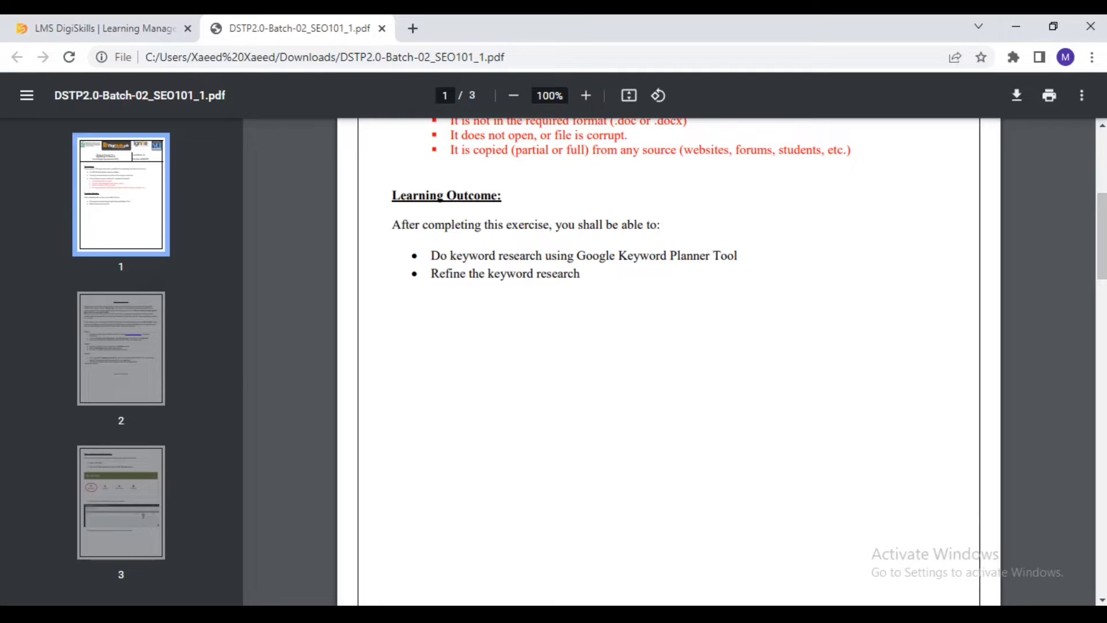
drag(392, 225, 661, 225)
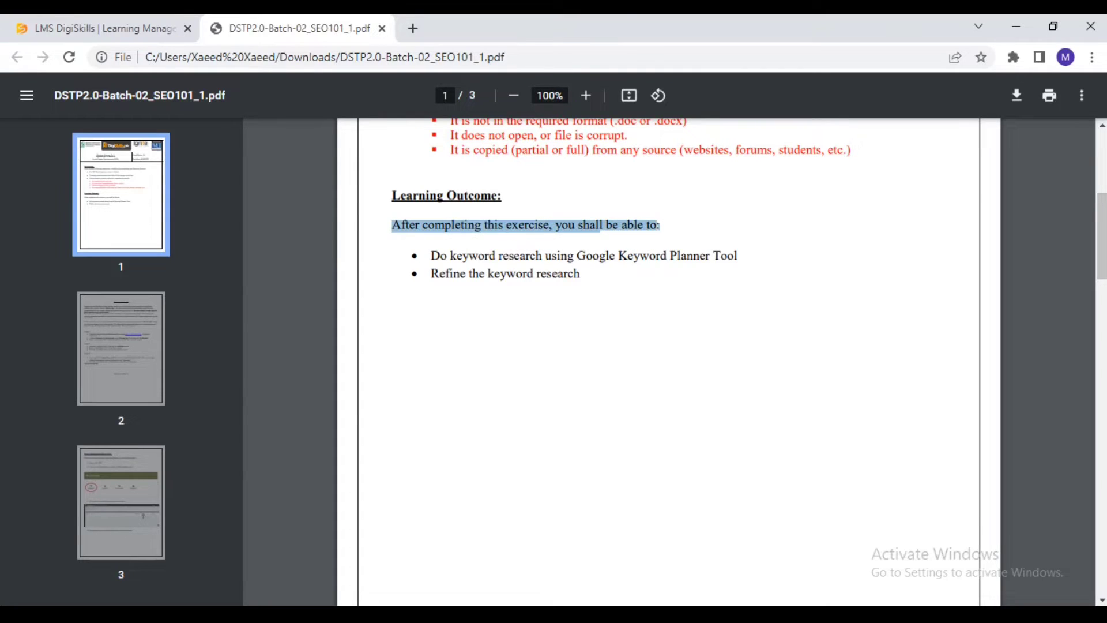
click(660, 225)
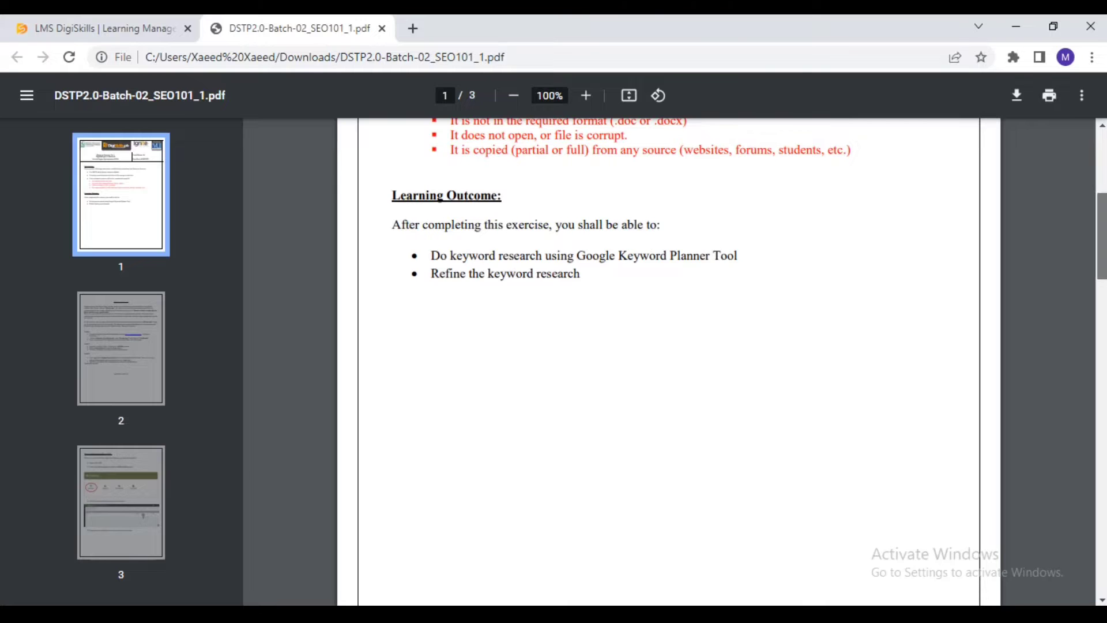
- Read down to the Task 1 heading and follow the link to Google Ads
scroll(668, 362, down, 1)
scroll(668, 362, down, 4)
scroll(669, 362, down, 3)
scroll(669, 362, down, 2)
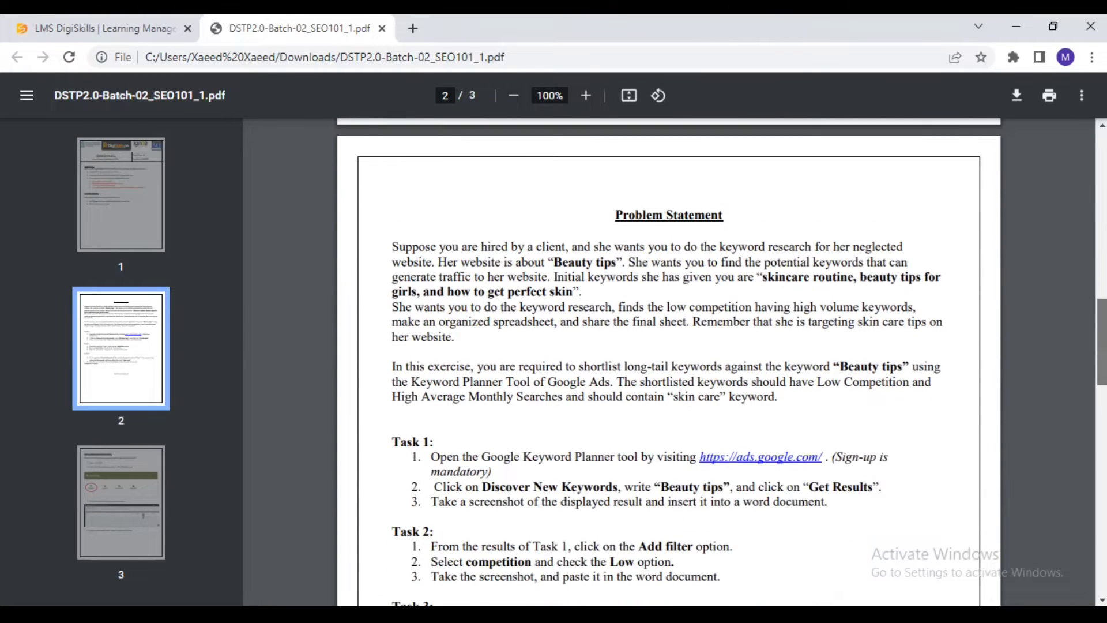
scroll(669, 362, down, 3)
scroll(669, 363, up, 1)
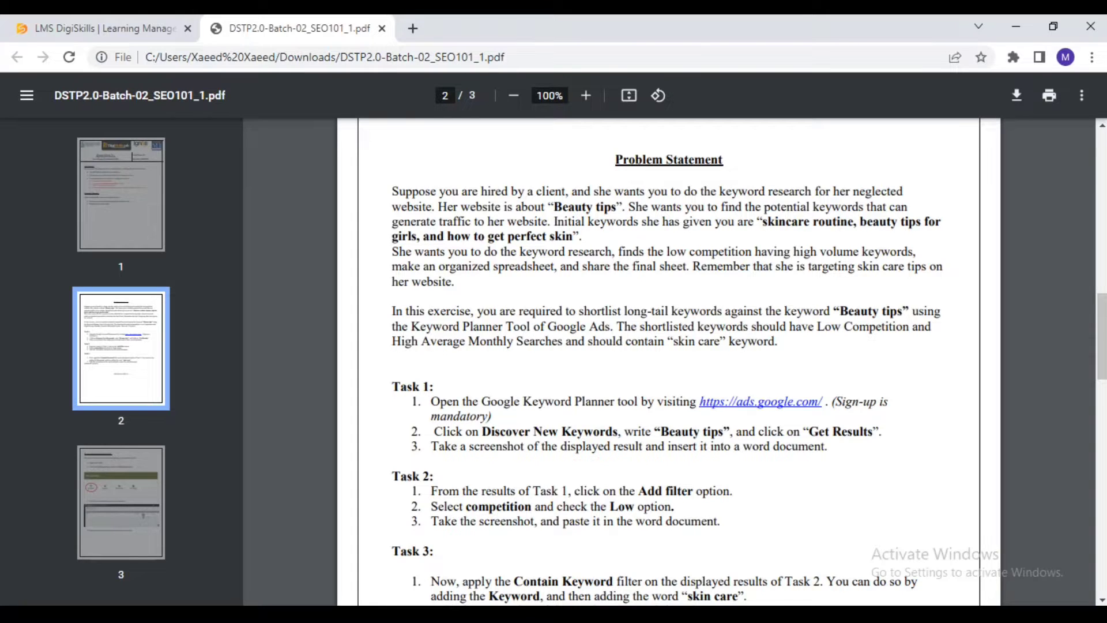
drag(392, 386, 434, 387)
click(434, 386)
drag(1102, 336, 1102, 357)
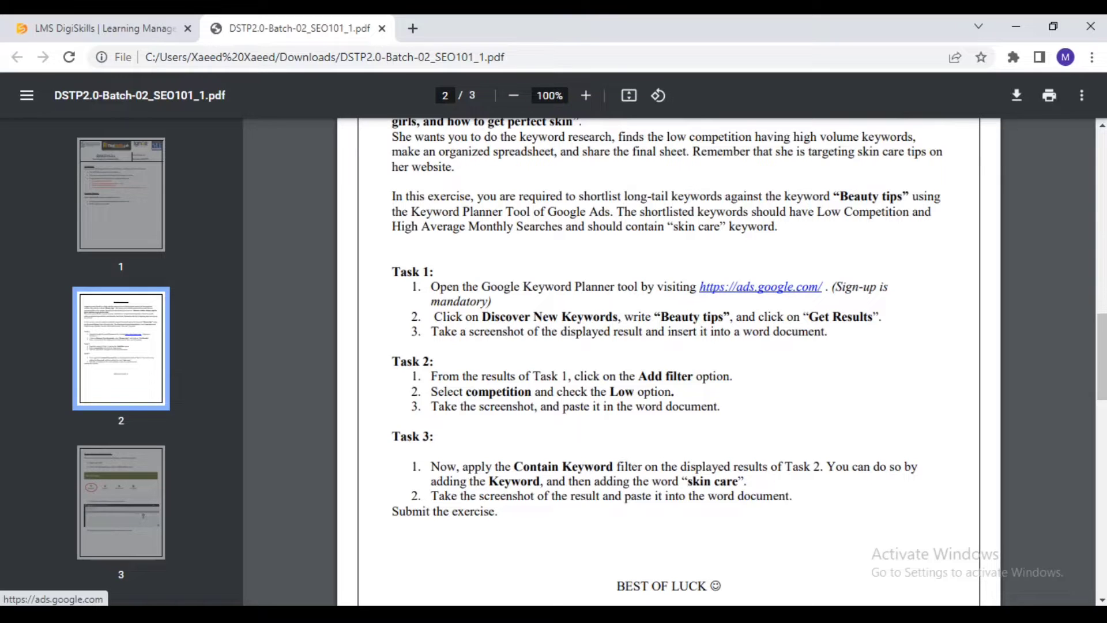
click(761, 287)
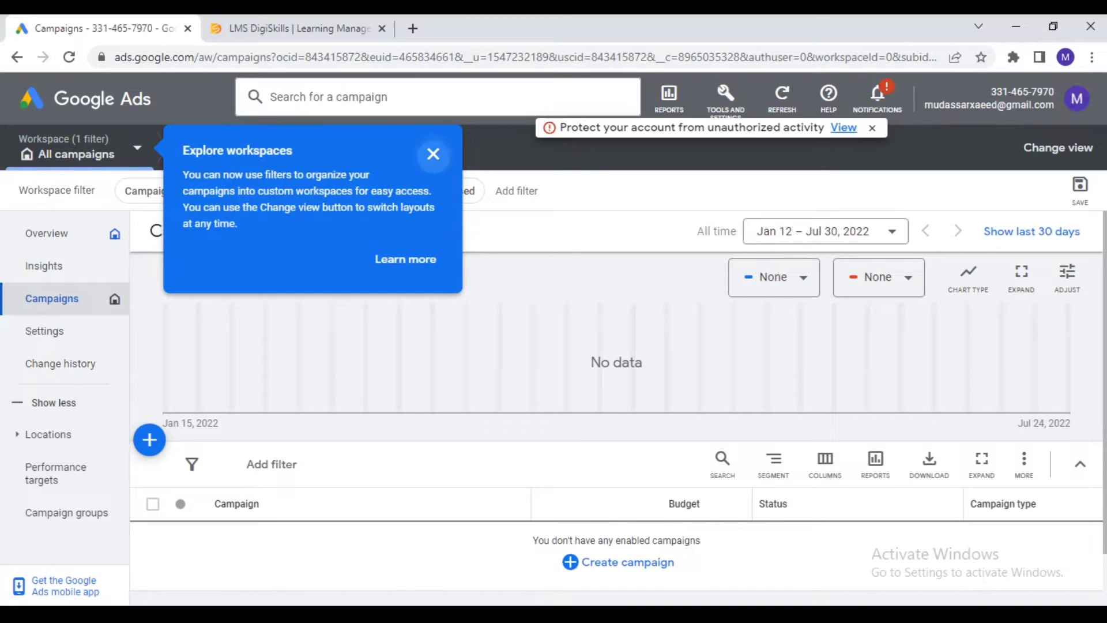
- Close the Explore workspaces tip and look over the empty Campaigns page
click(433, 153)
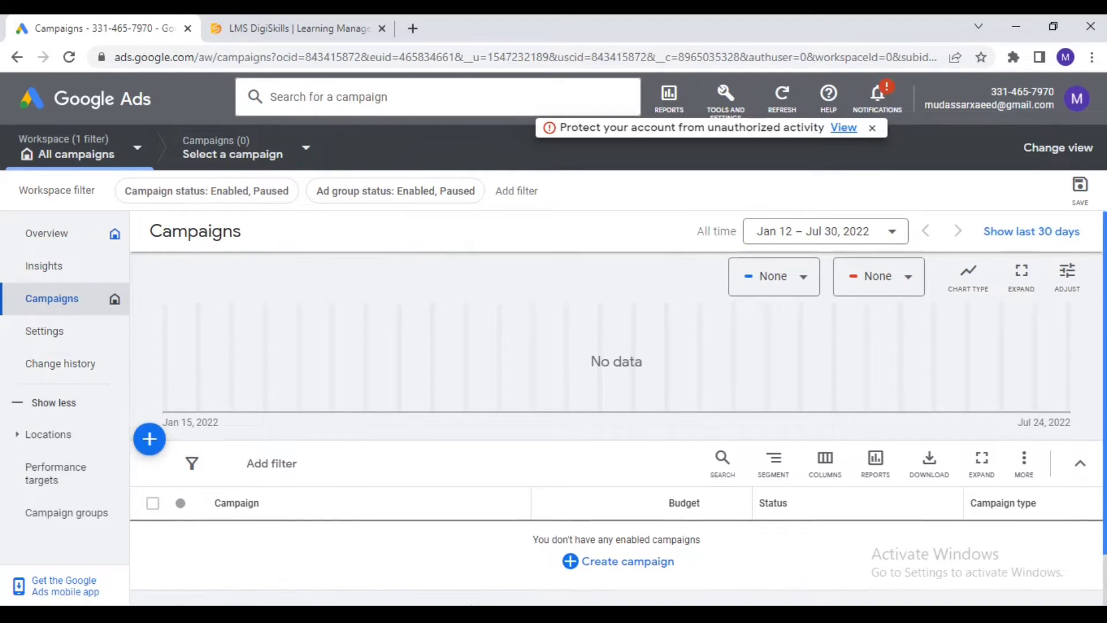
scroll(616, 427, down, 1)
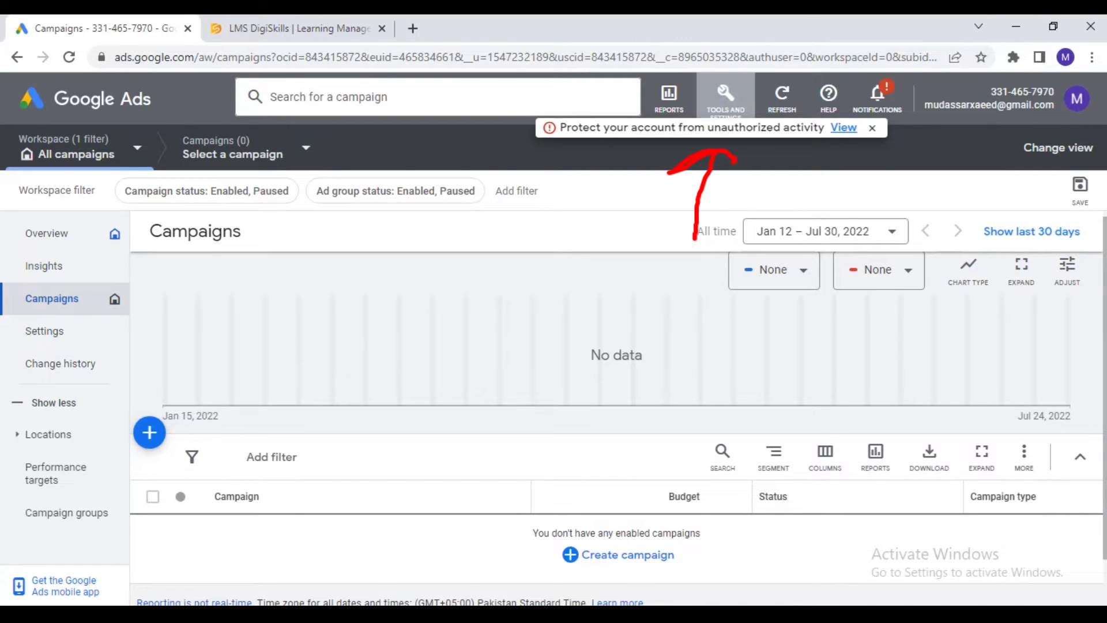
- Open Keyword Planner from the account tools and dismiss its updates notice
click(725, 97)
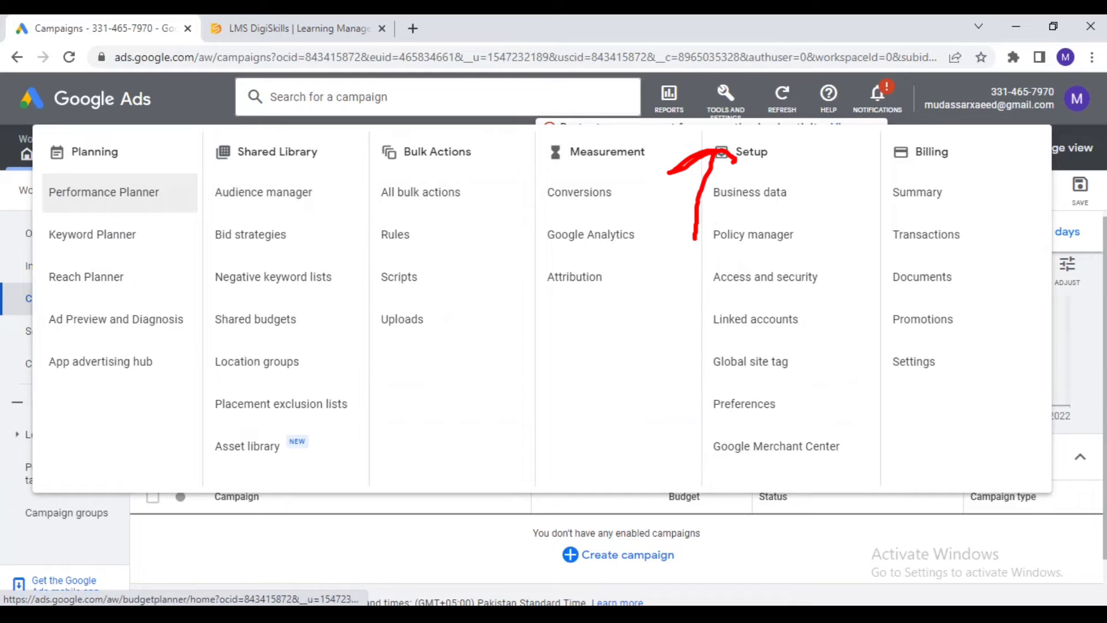
click(92, 234)
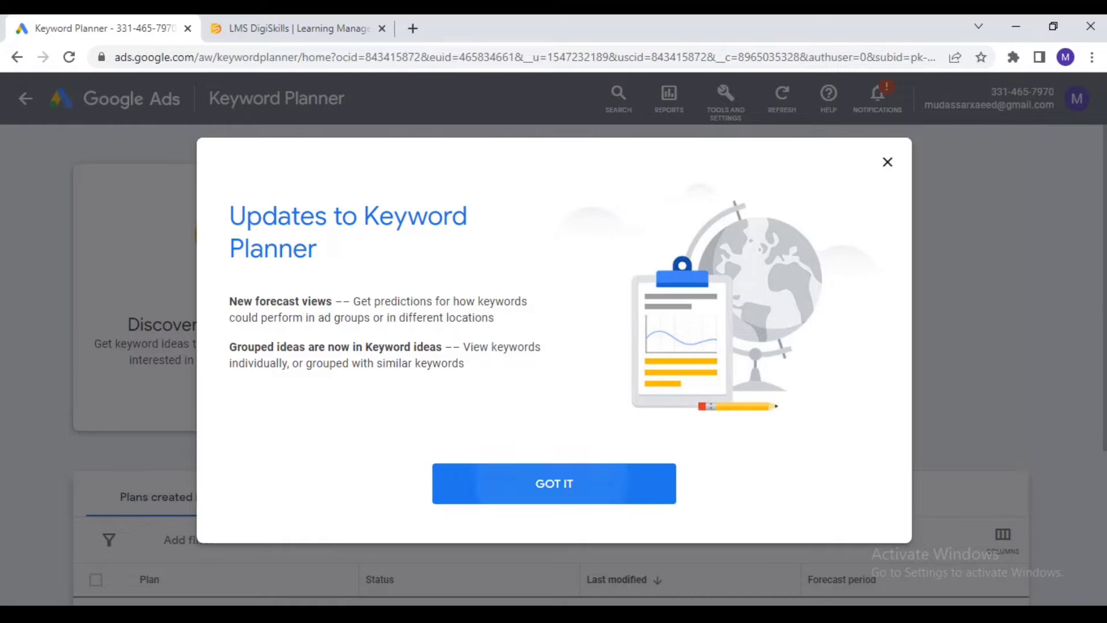
click(554, 483)
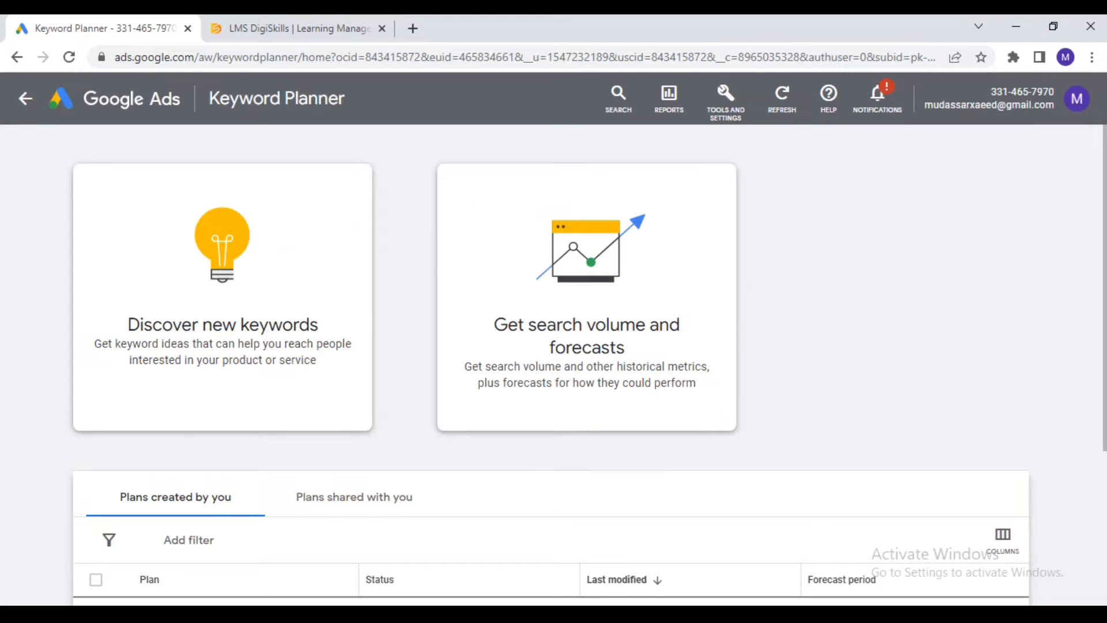
scroll(553, 365, down, 3)
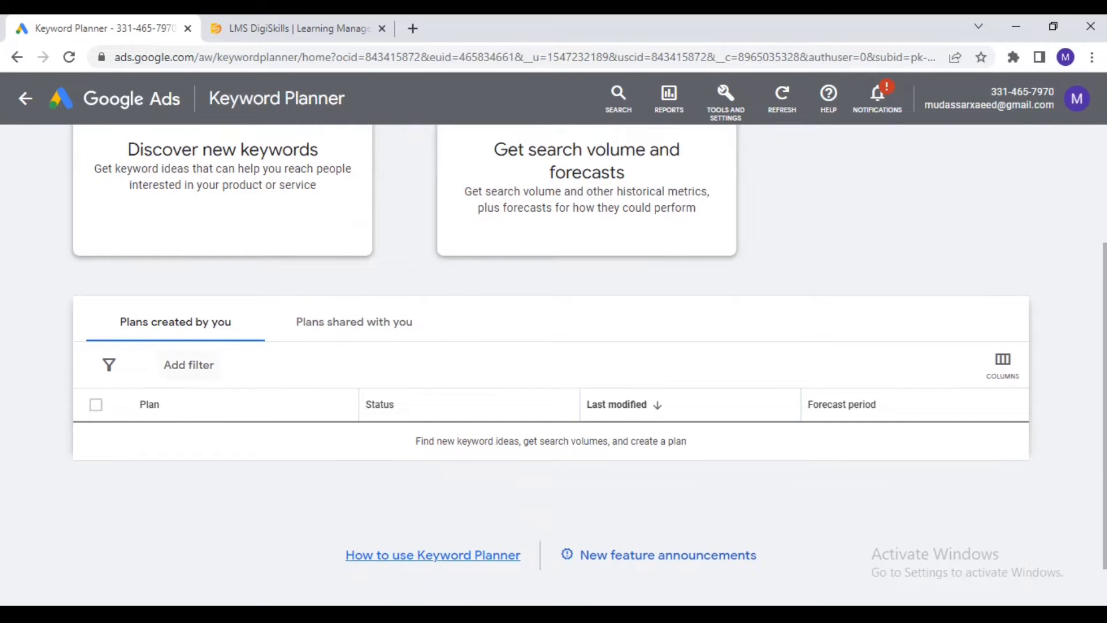
click(189, 365)
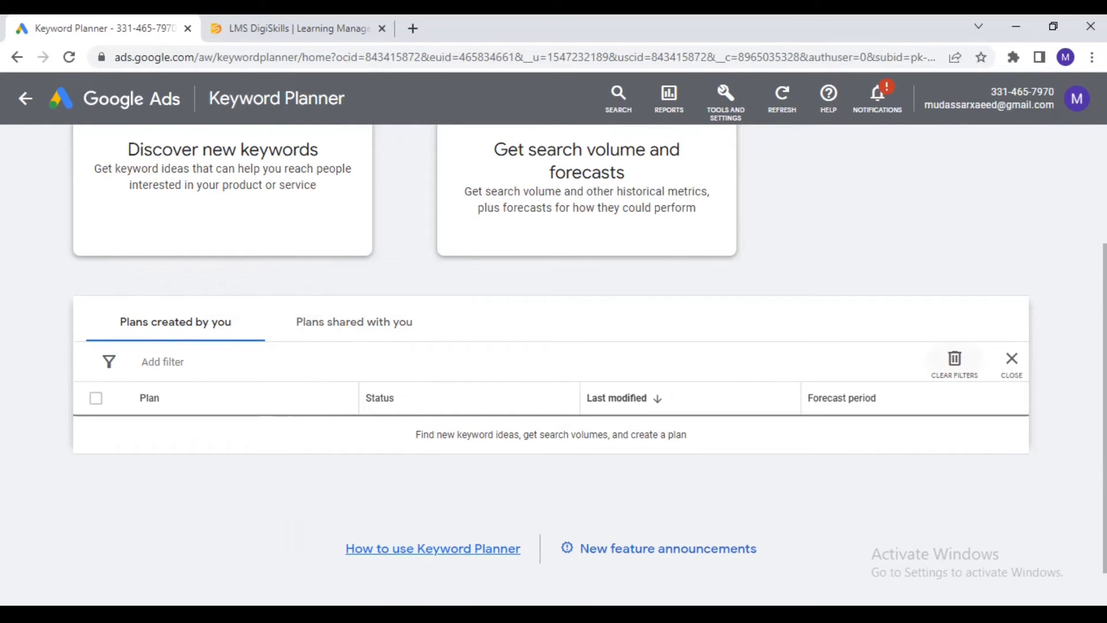
key(Escape)
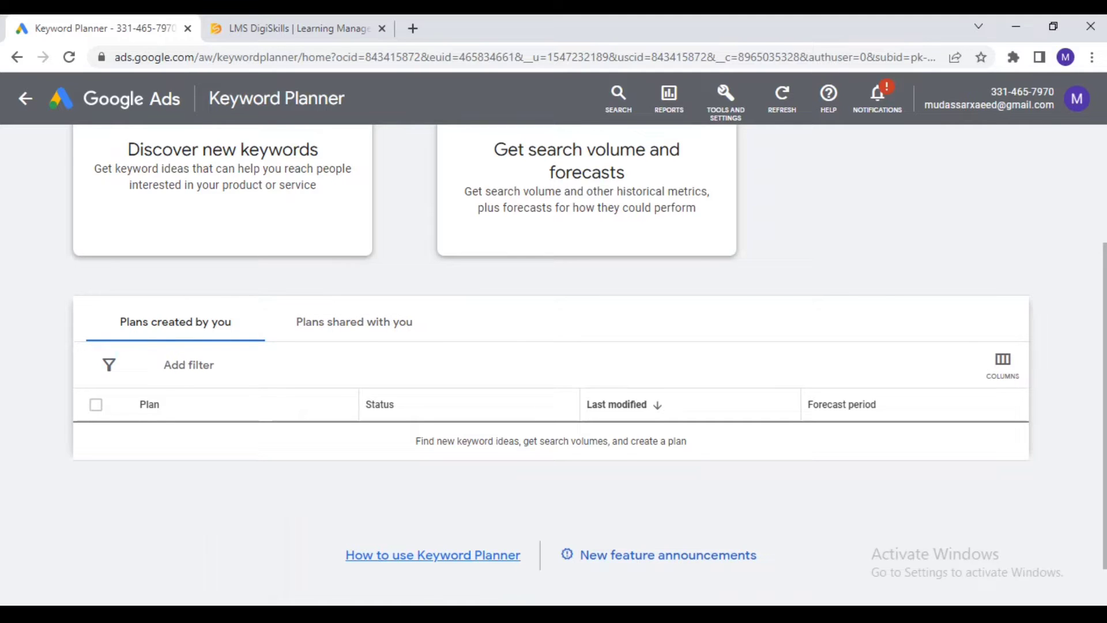
scroll(553, 346, up, 3)
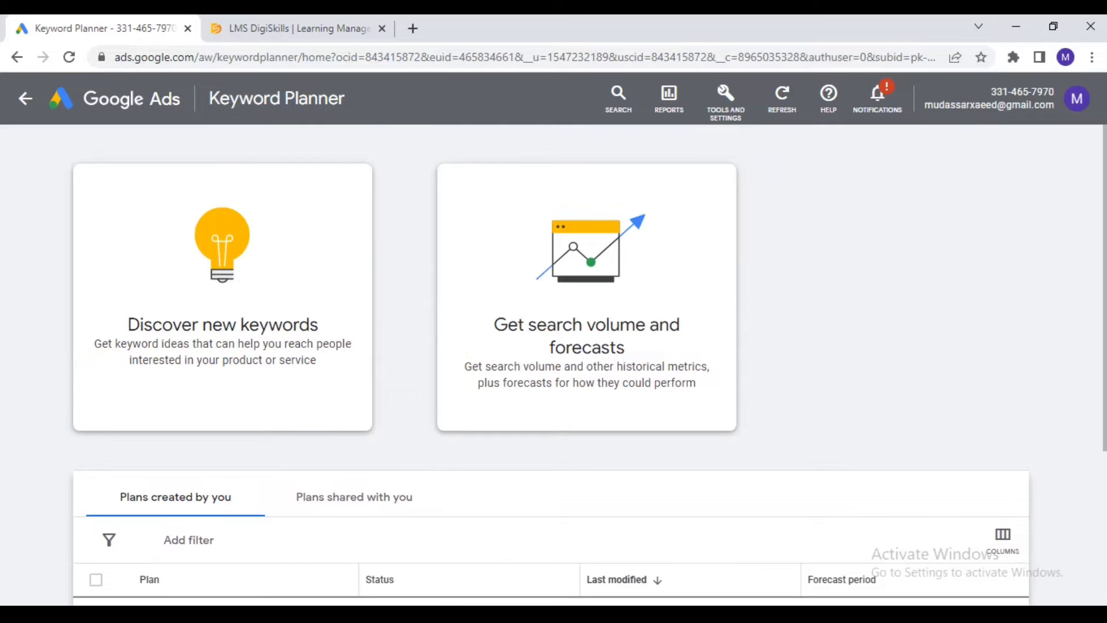
- Discover new keywords for 'beauty tips', yielding 1,759 keyword ideas
click(223, 297)
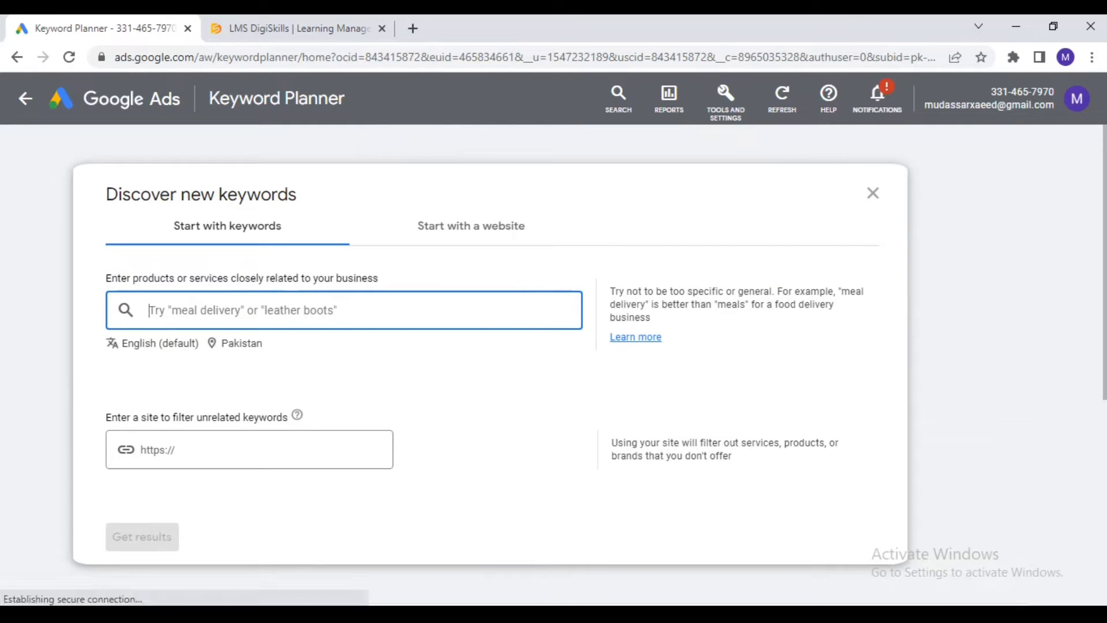
text(be)
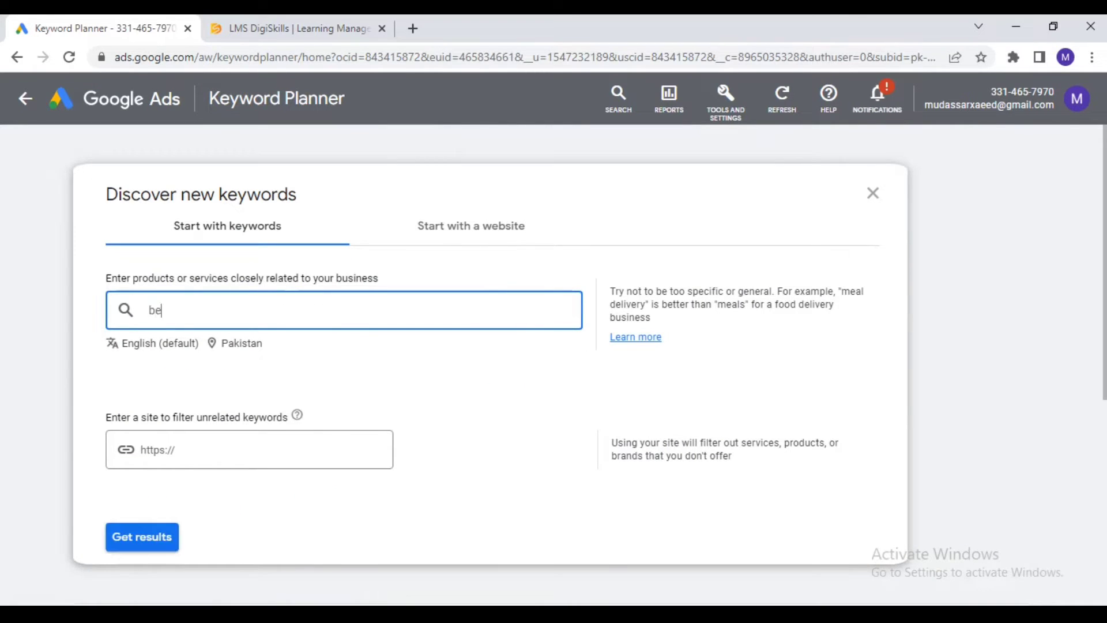
text(auty )
text(tips)
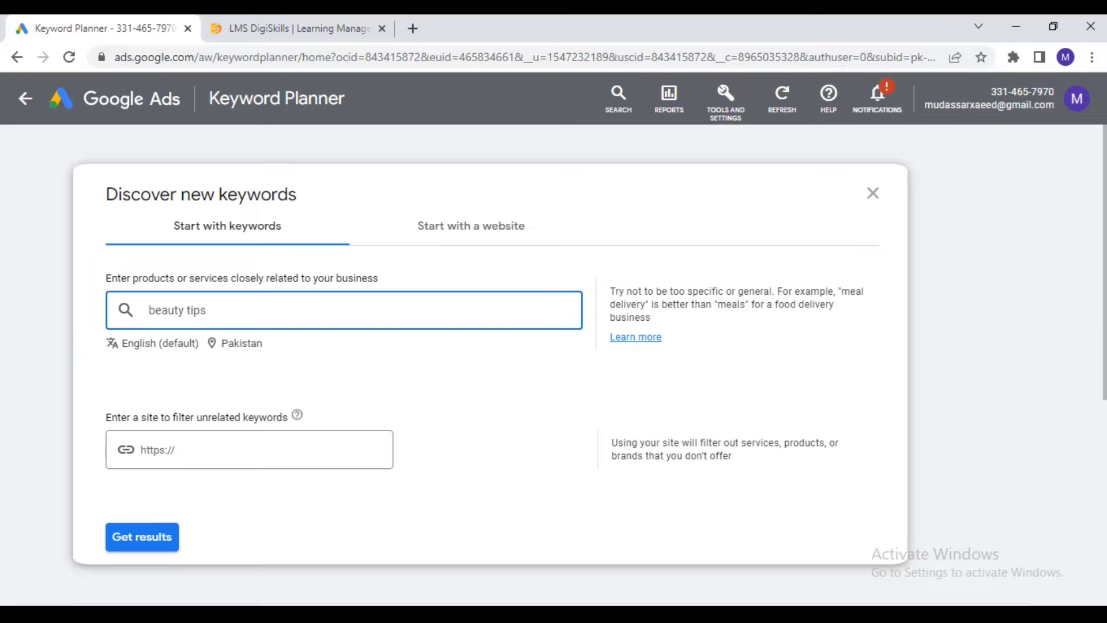
key(Return)
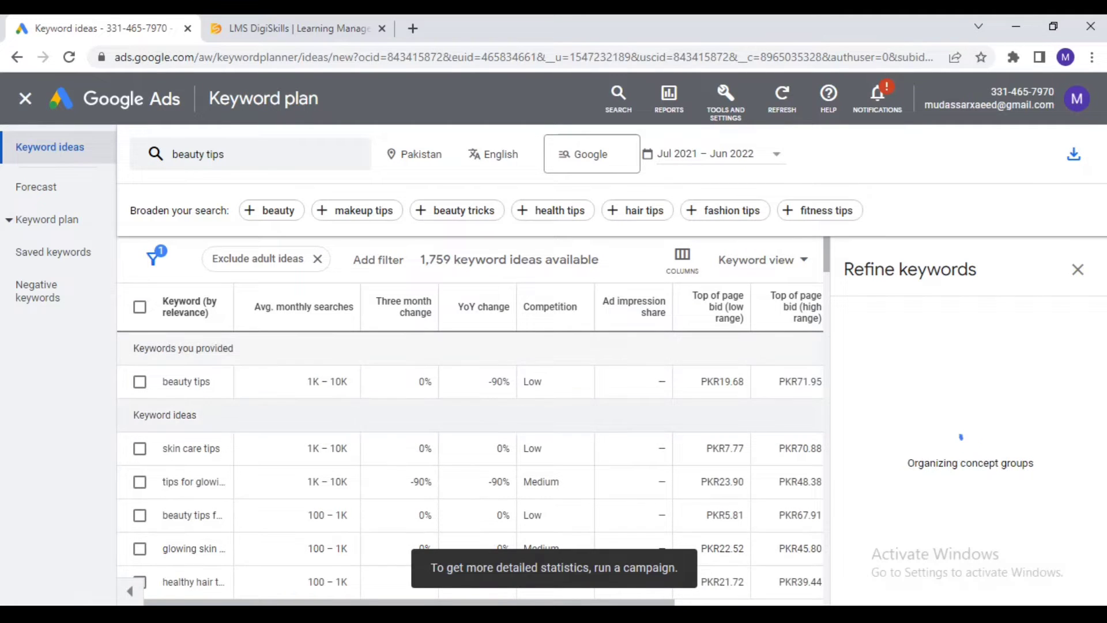
key(alt+Tab)
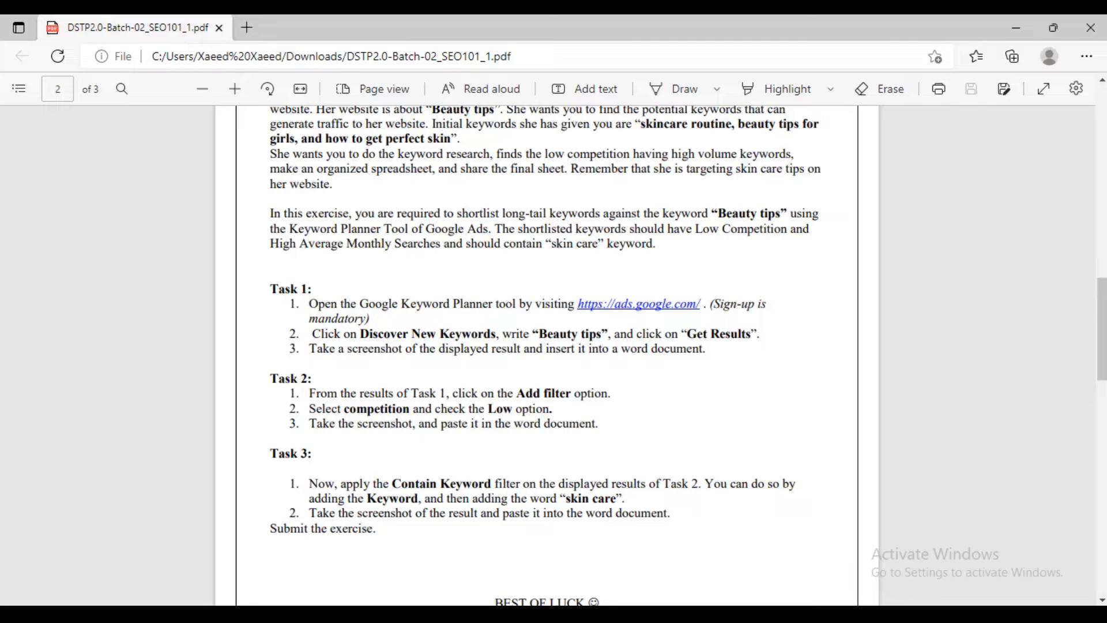
- Reread Task 1's screenshot instruction in the PDF, then return to the keyword ideas
drag(309, 349, 637, 349)
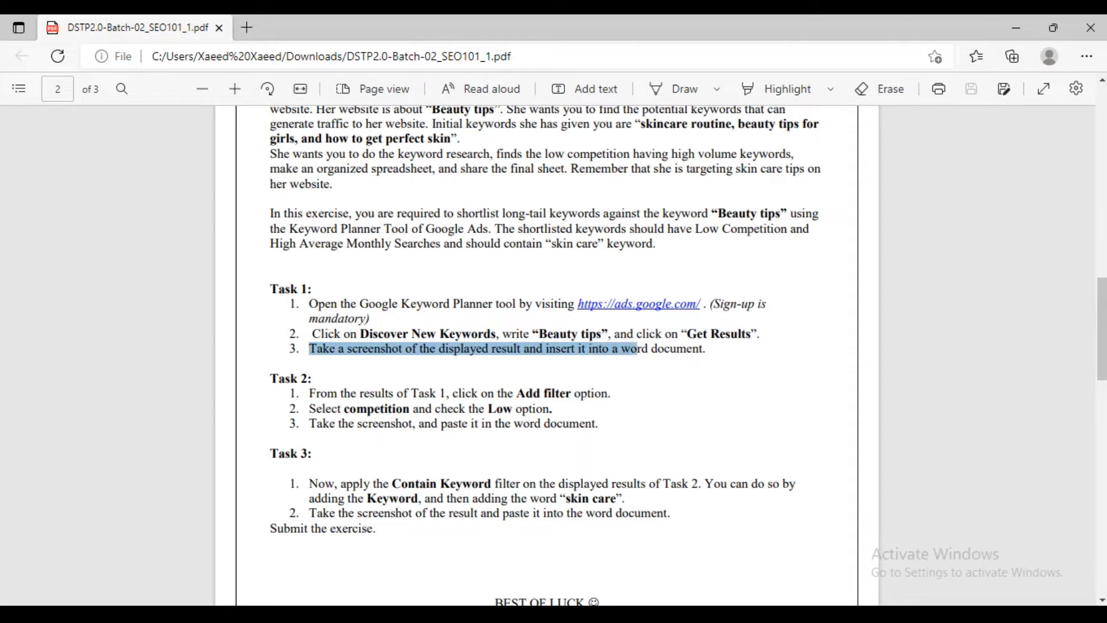
click(672, 249)
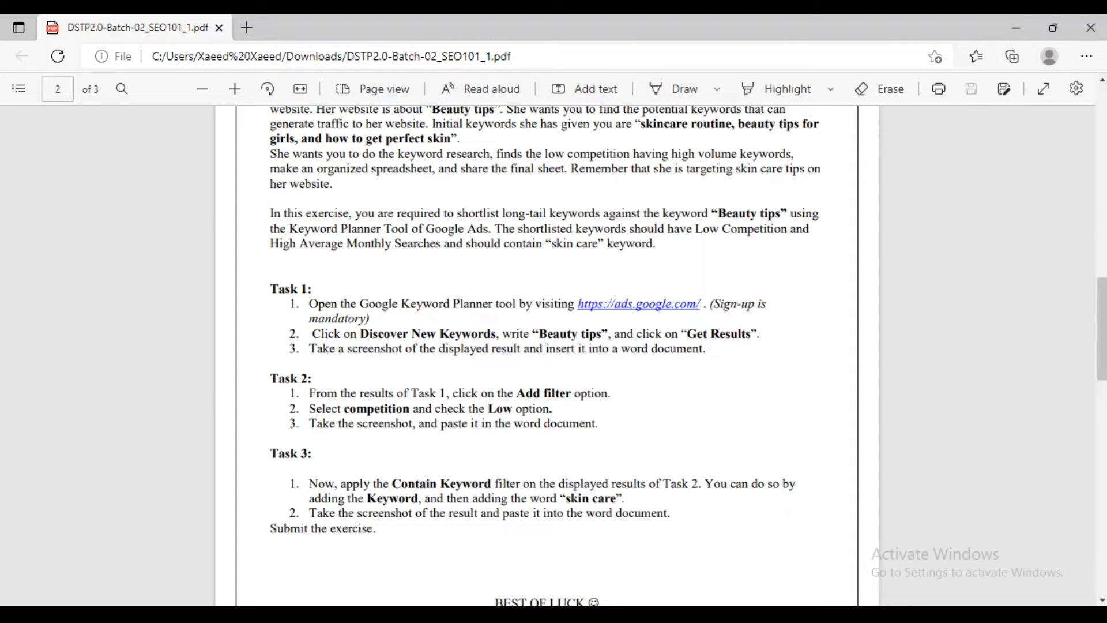
key(alt+Tab)
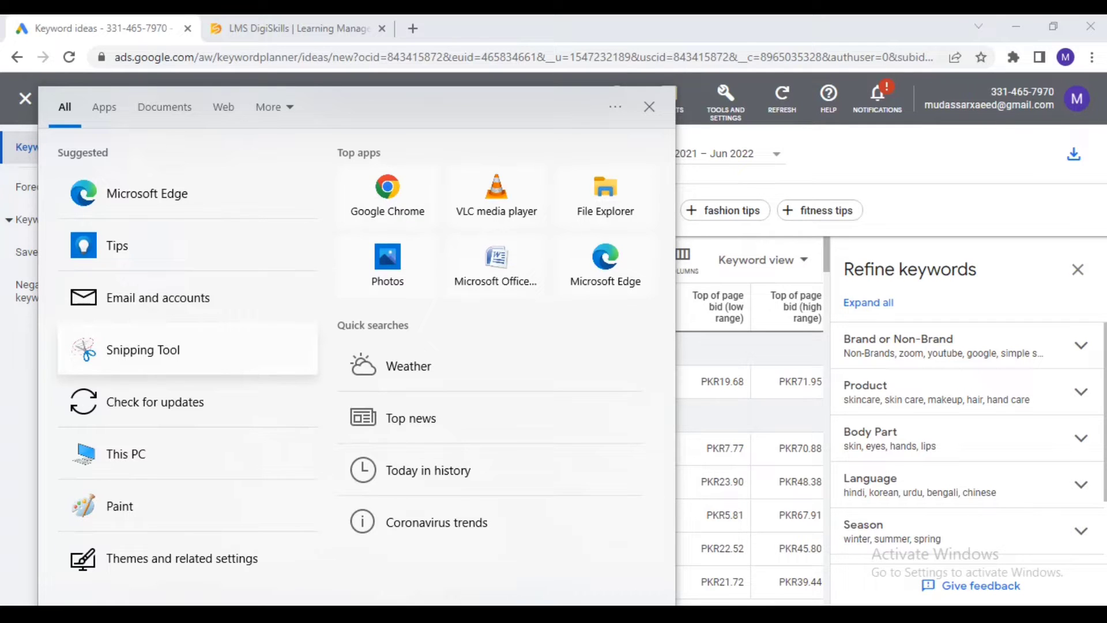
- Take a full-screen snip of the beauty tips keyword results in Snipping Tool
key(Escape)
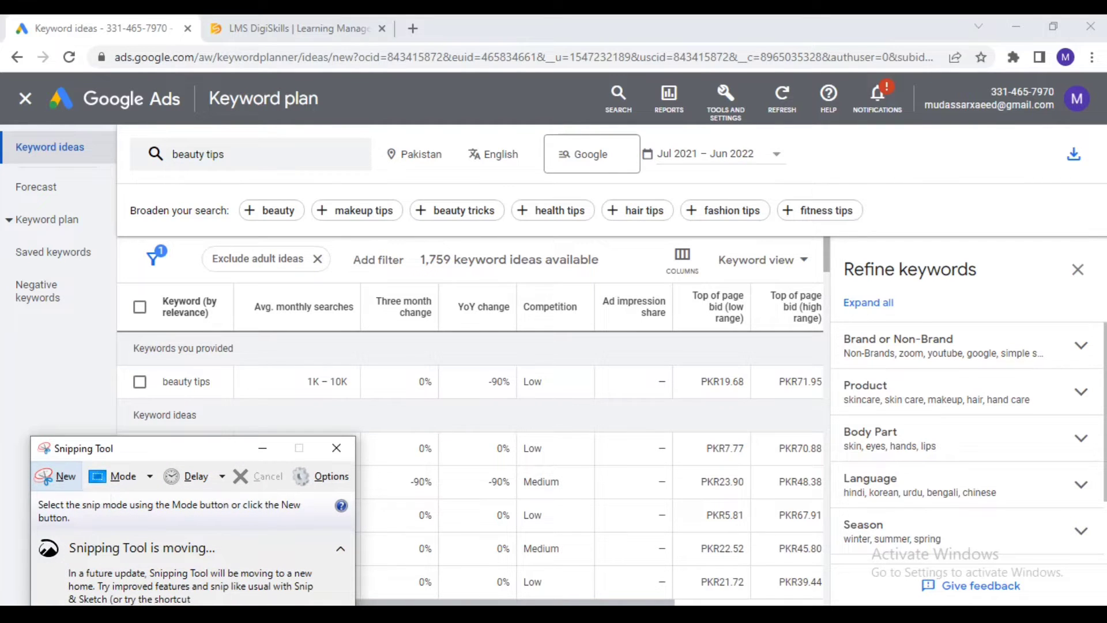
click(118, 476)
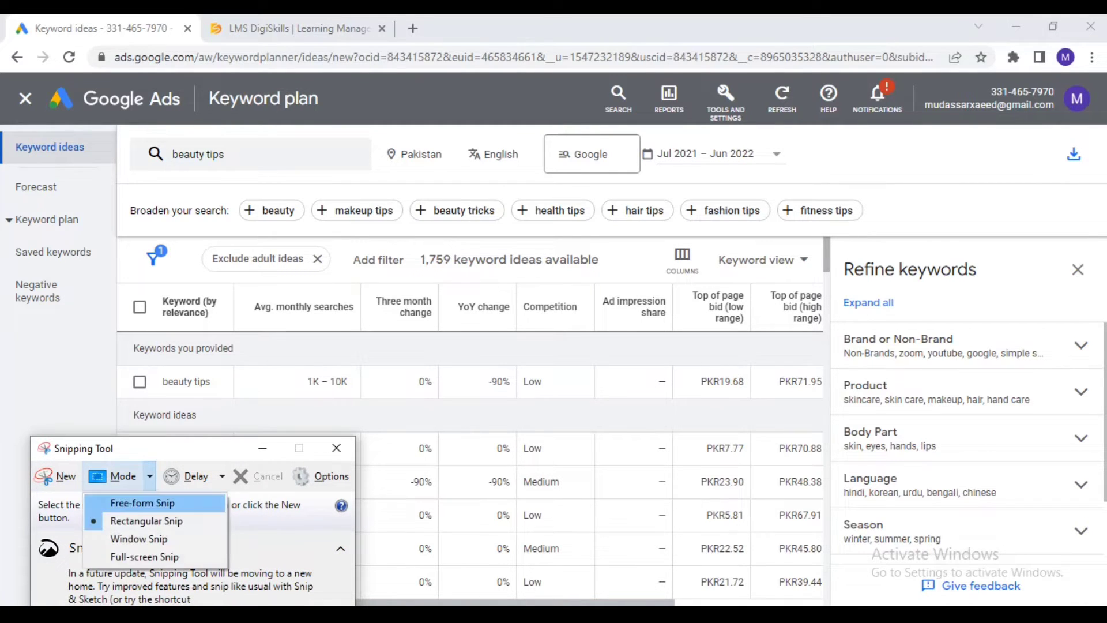
key(Down)
key(Down)
key(Down)
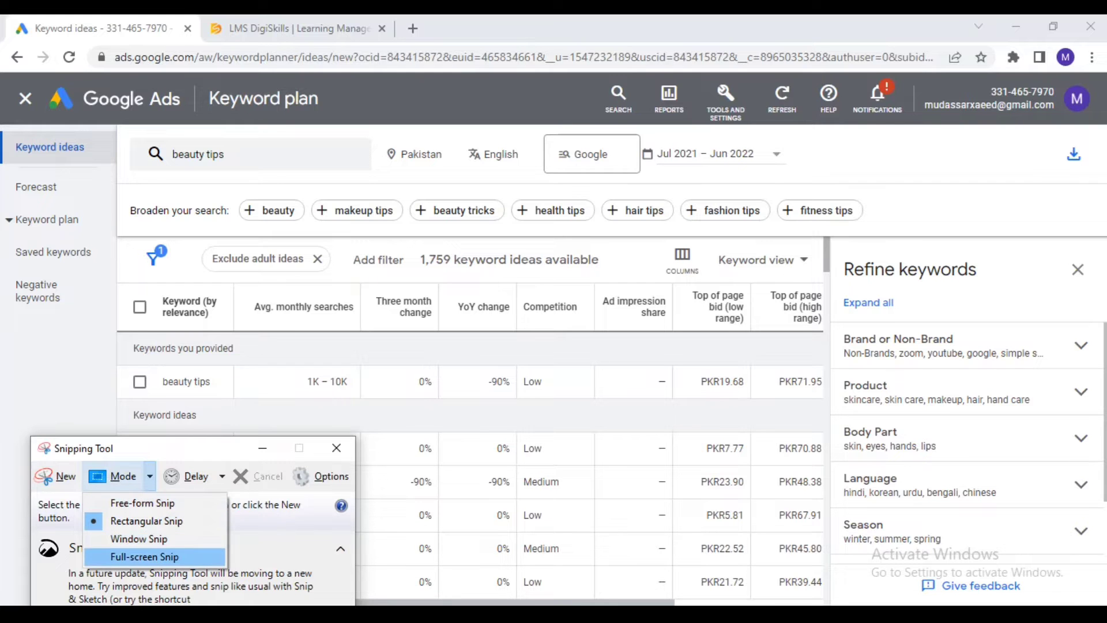
key(Return)
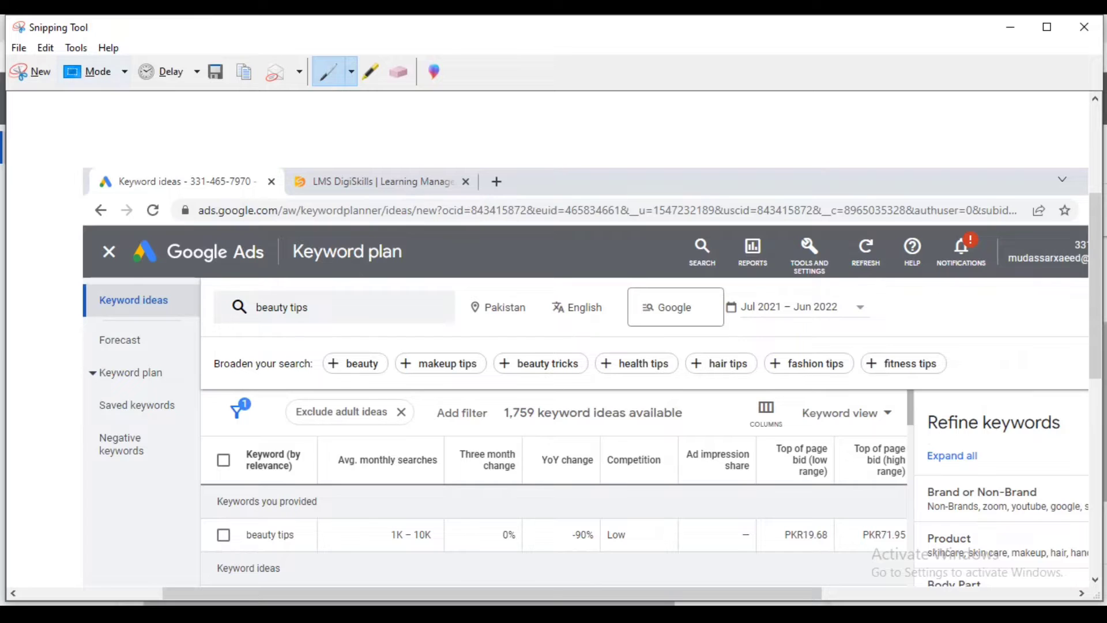
- Save the capture as 'SS' in Pictures and close Snipping Tool
key(alt)
key(Down)
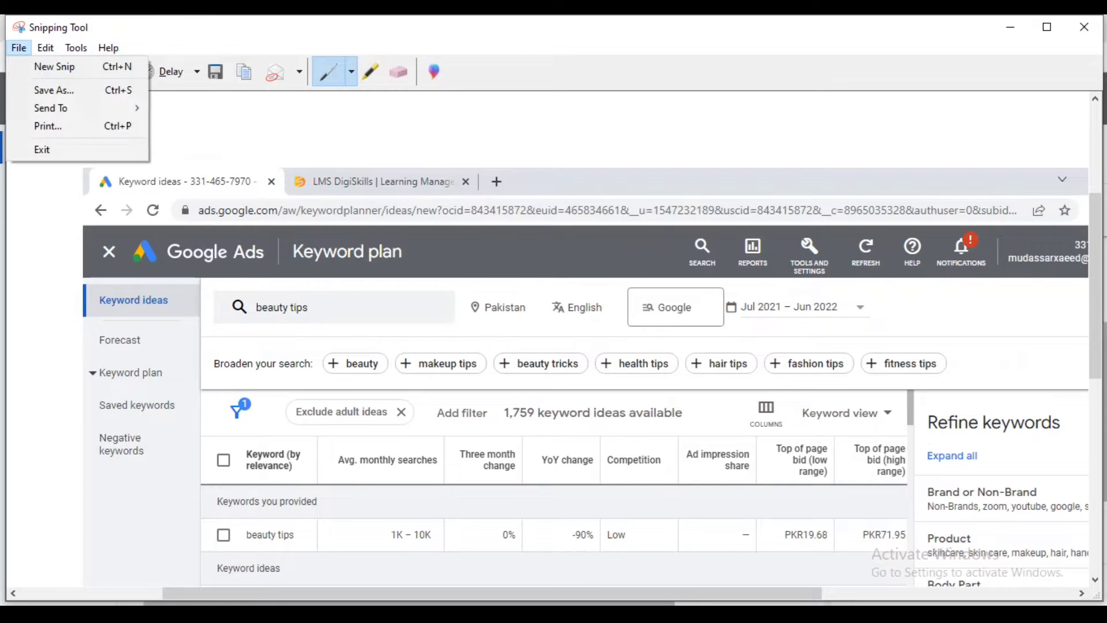
key(Right)
key(Down)
key(Down)
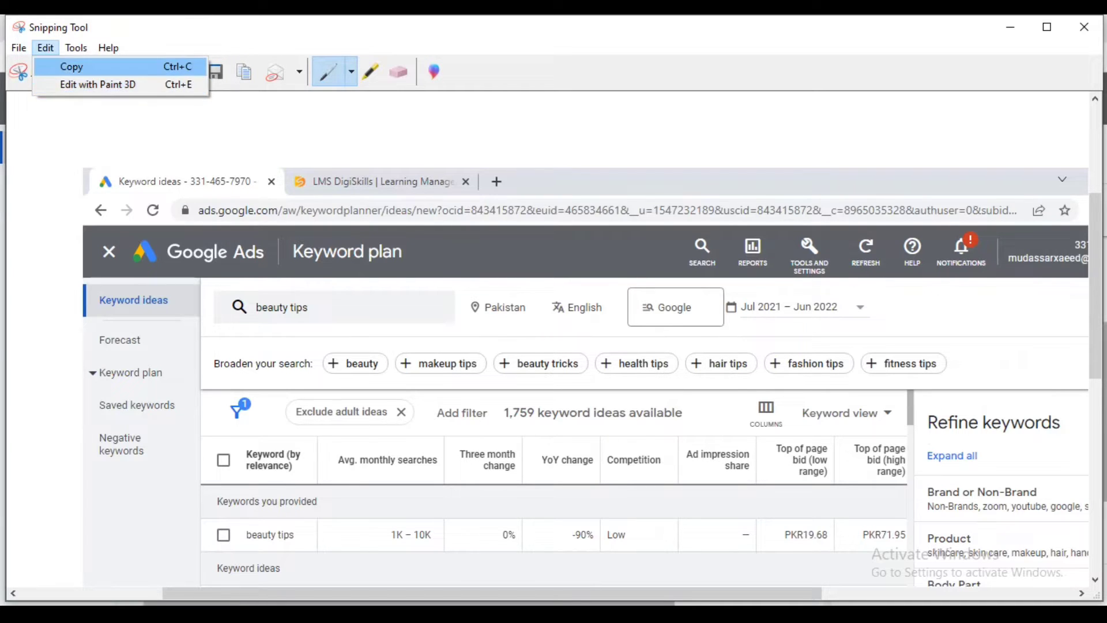
key(Right)
key(Right)
key(Right)
key(Down)
key(Down)
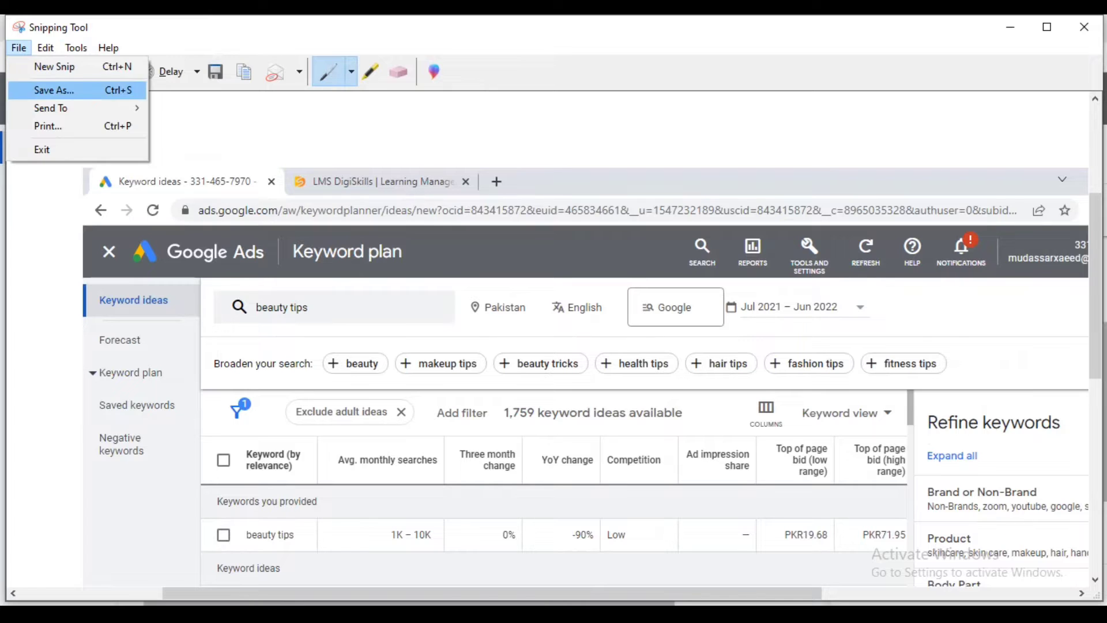
key(Return)
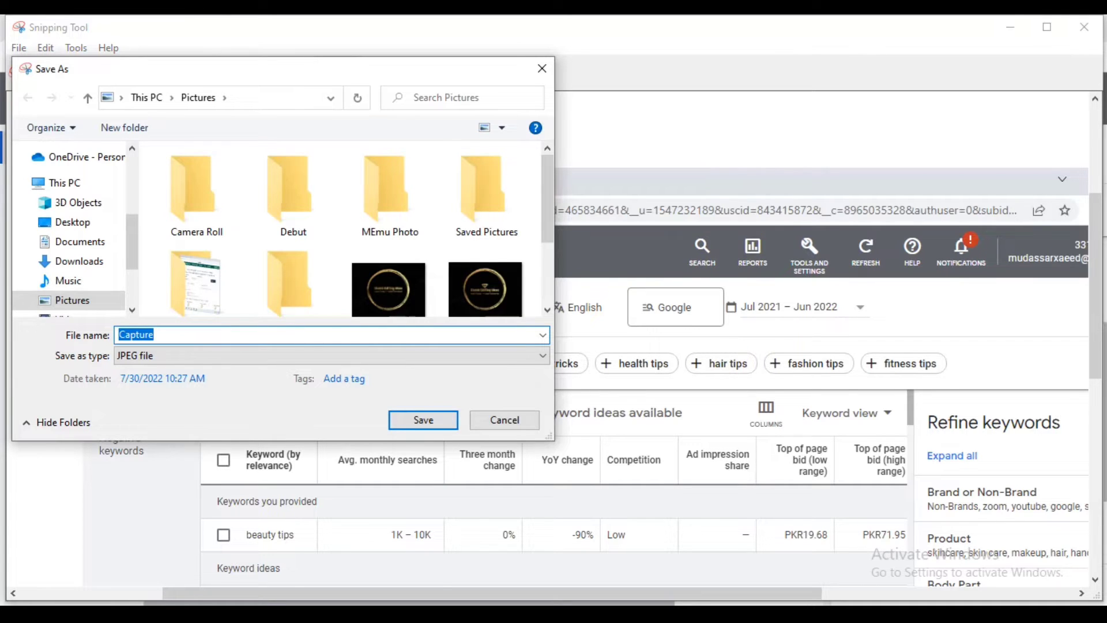
text(SS)
key(Return)
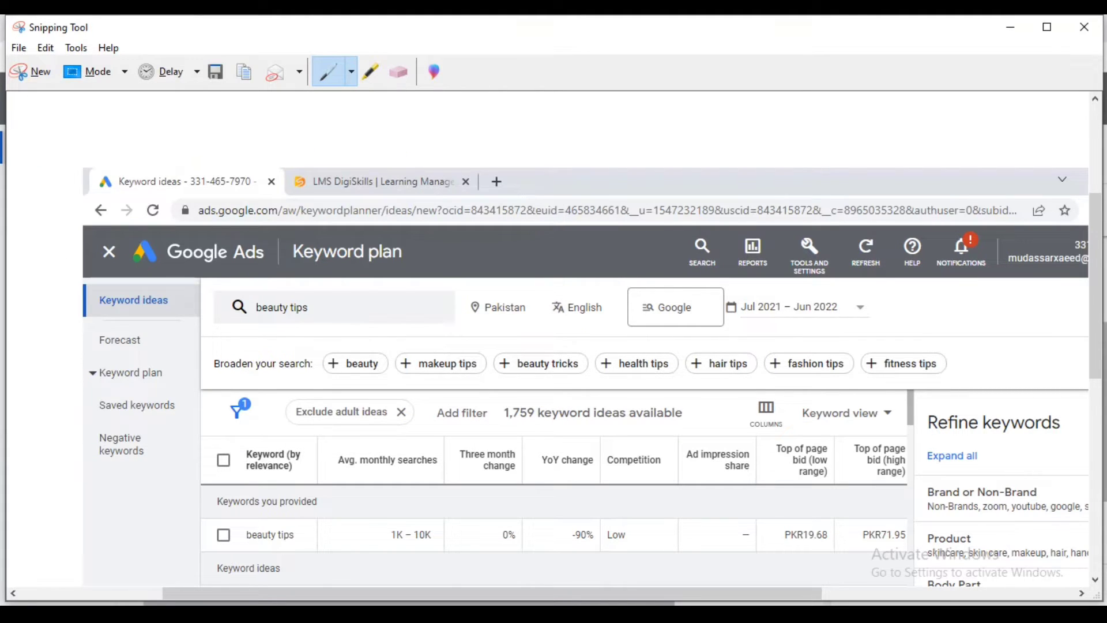
click(1084, 27)
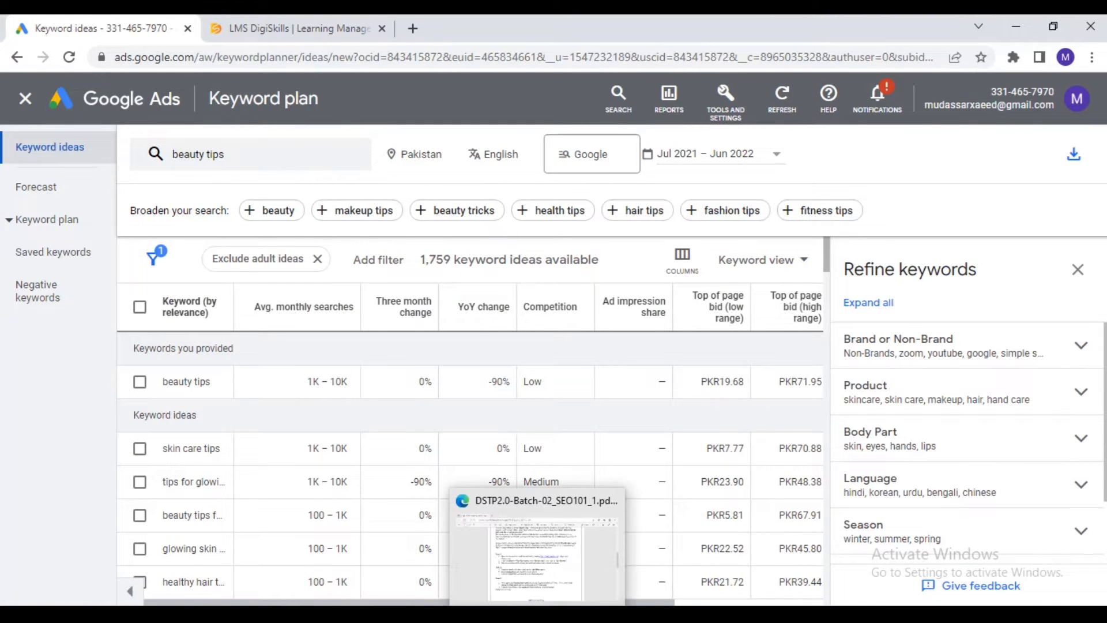
click(536, 556)
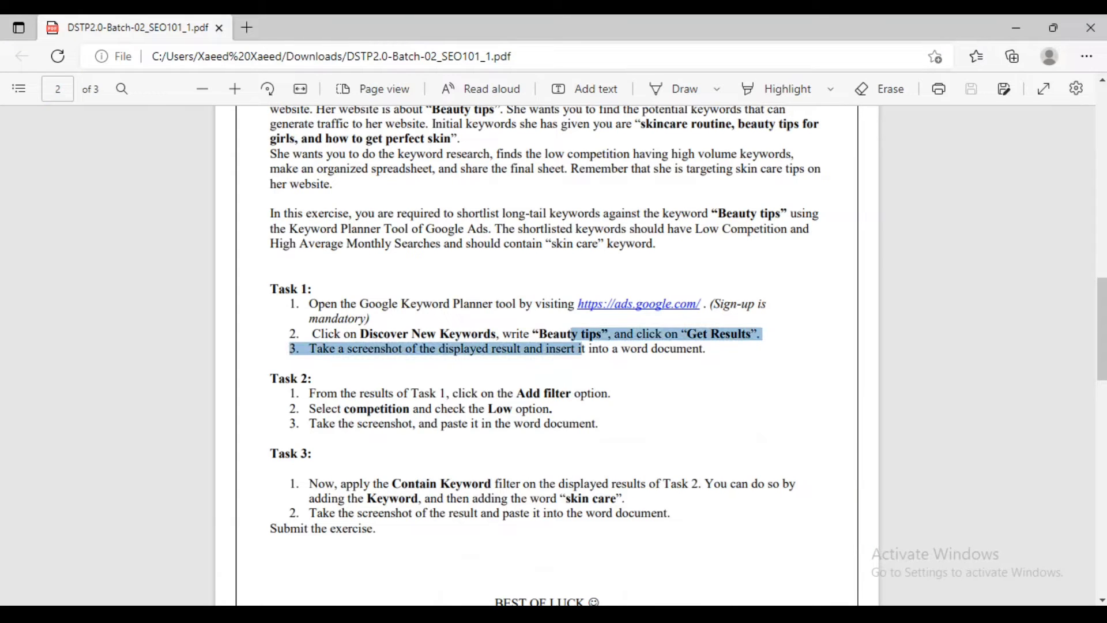
drag(290, 333, 619, 350)
click(650, 268)
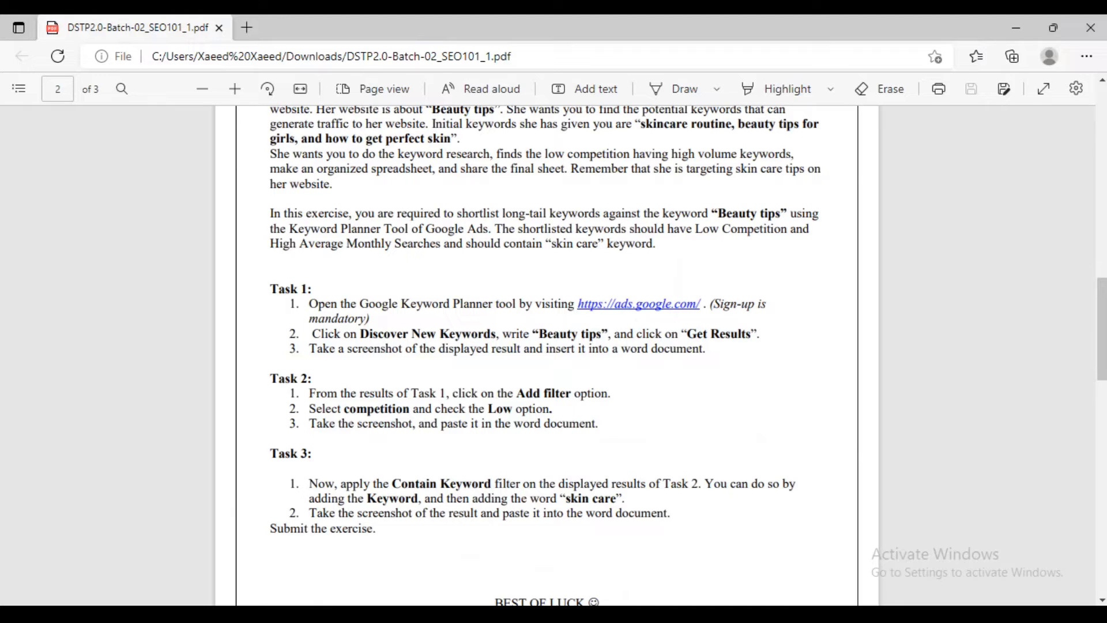
drag(411, 394, 446, 394)
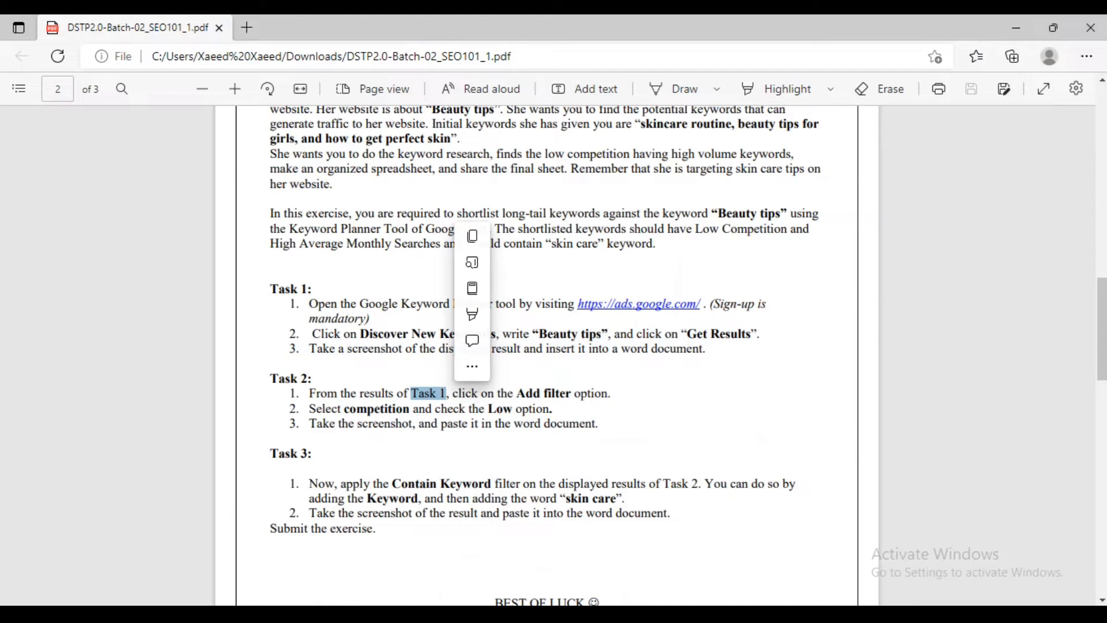
key(Escape)
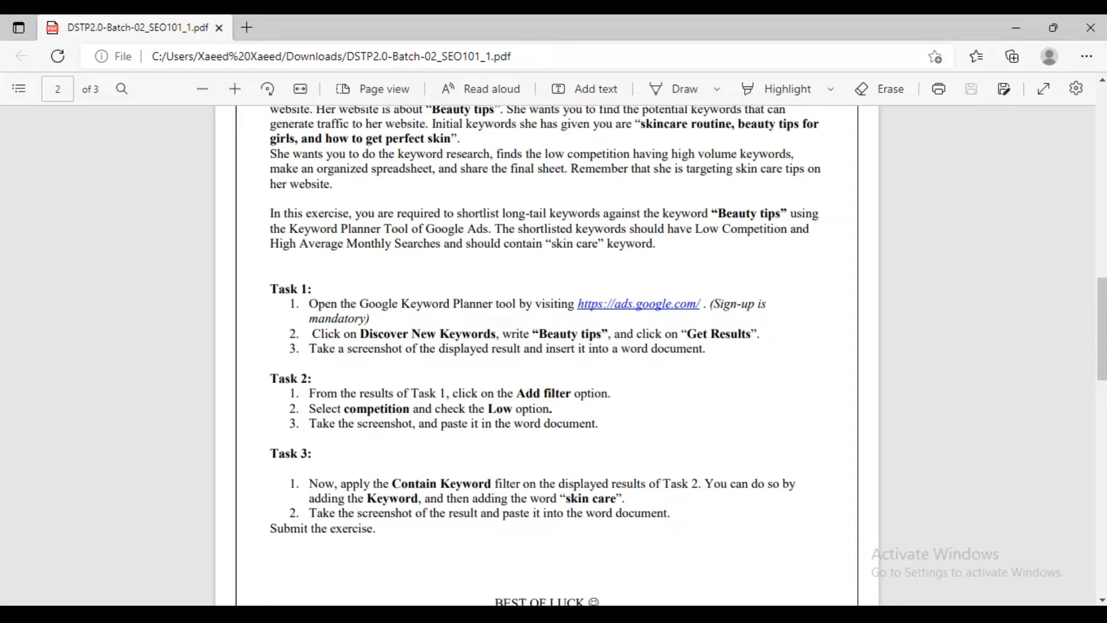
drag(346, 408, 385, 409)
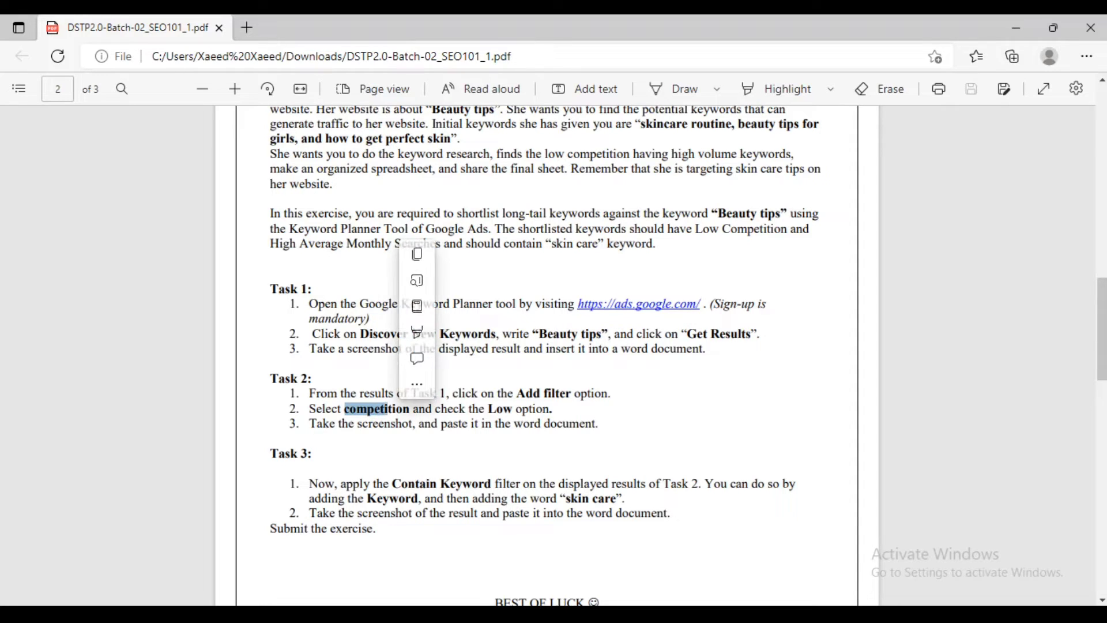
drag(479, 409, 503, 409)
key(Escape)
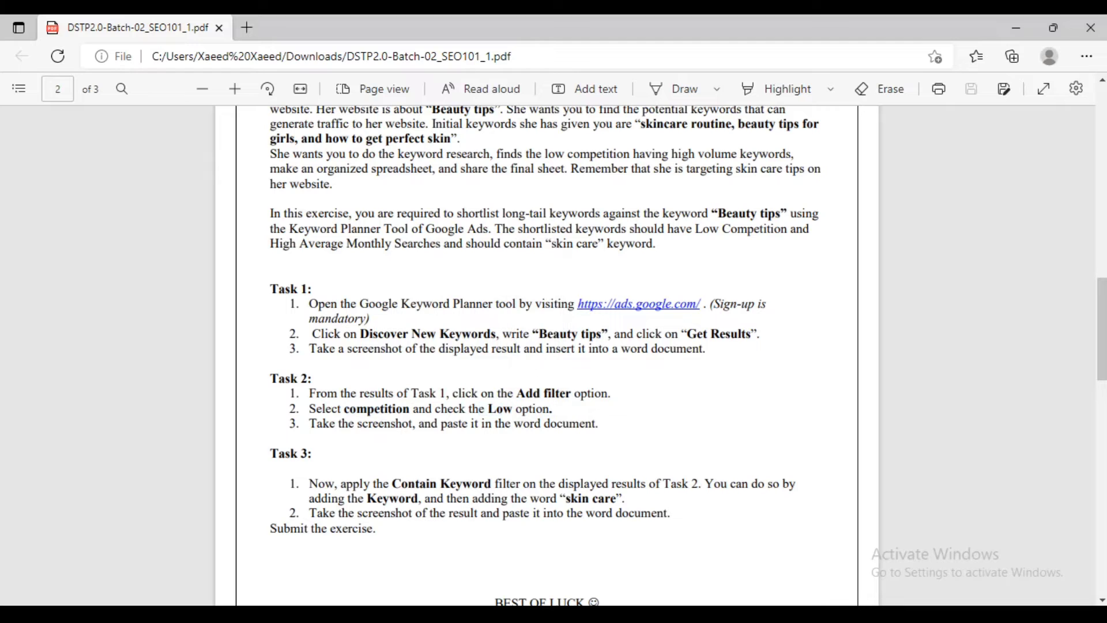
key(alt+Tab)
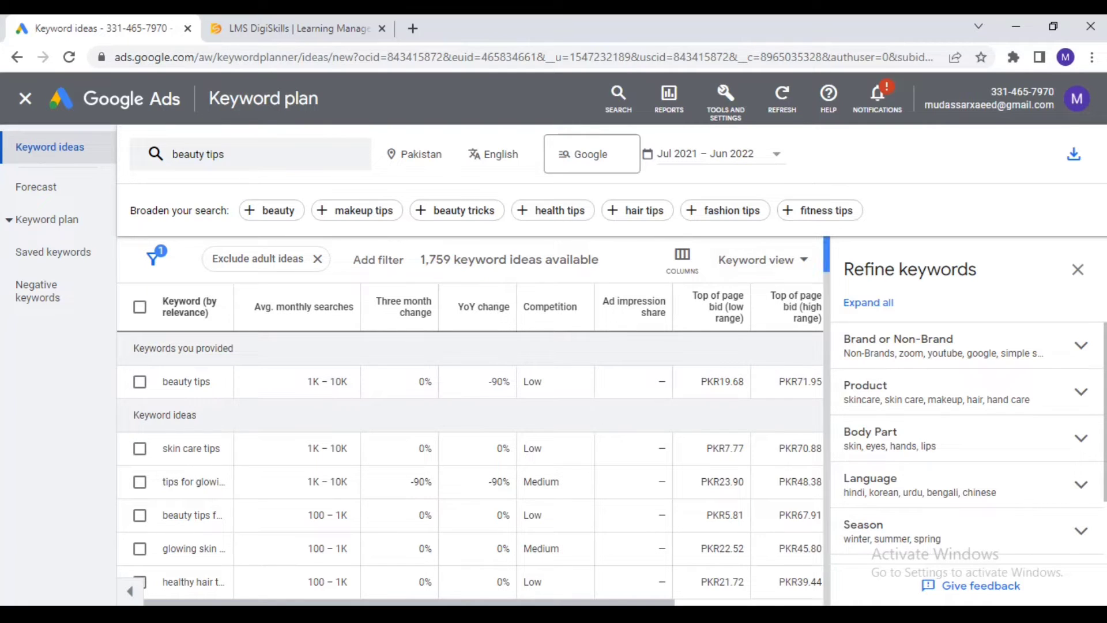
- Filter the beauty tips keyword ideas to Low competition only
drag(1030, 400, 843, 384)
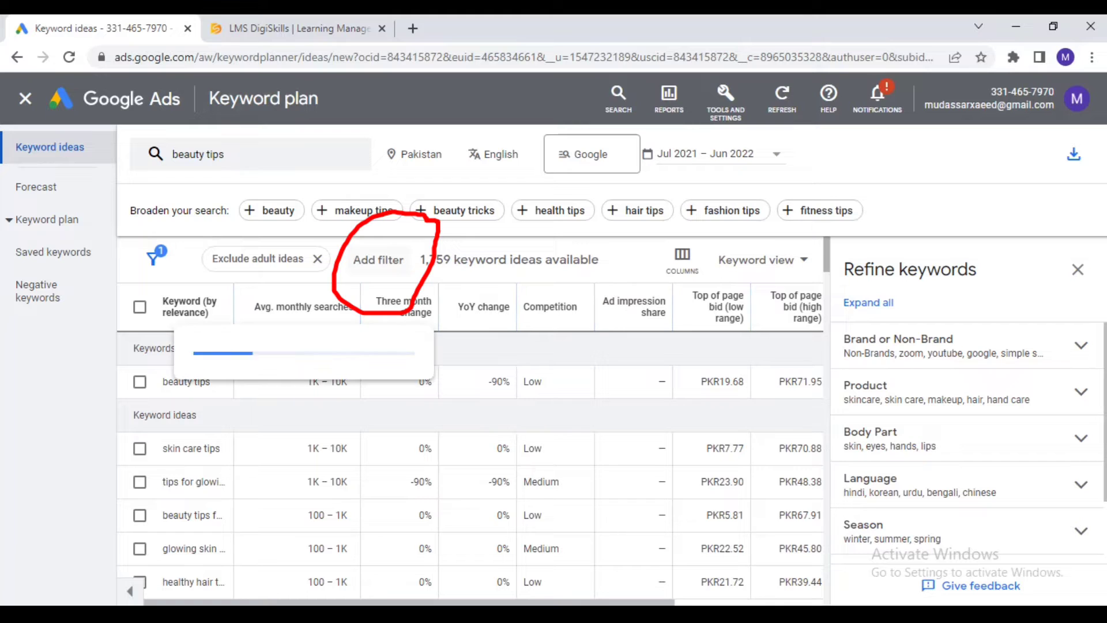
click(378, 260)
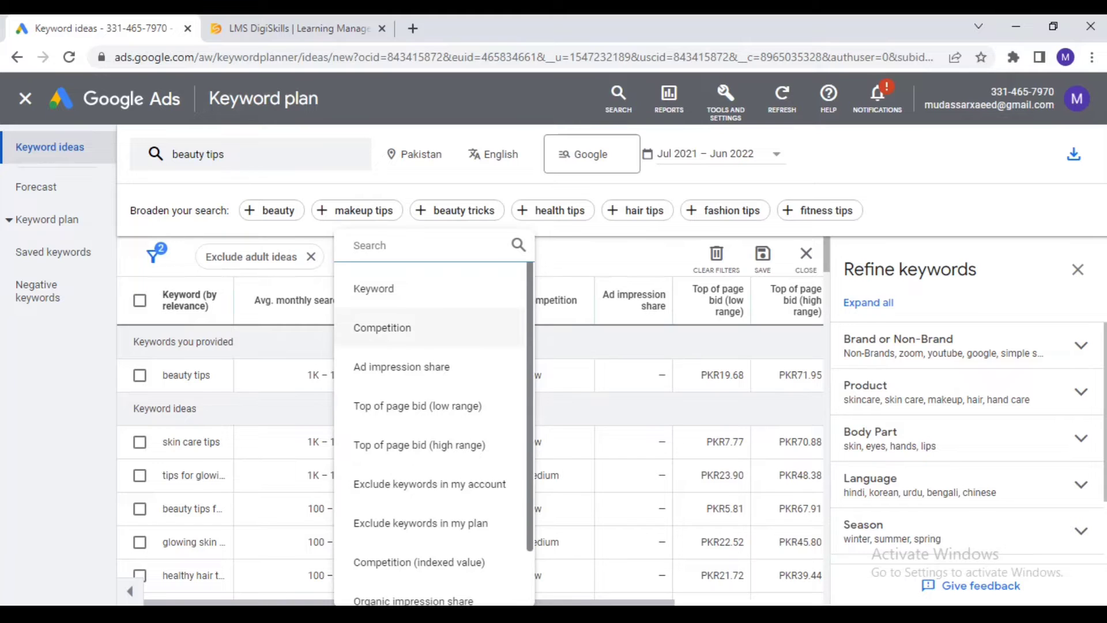
click(383, 328)
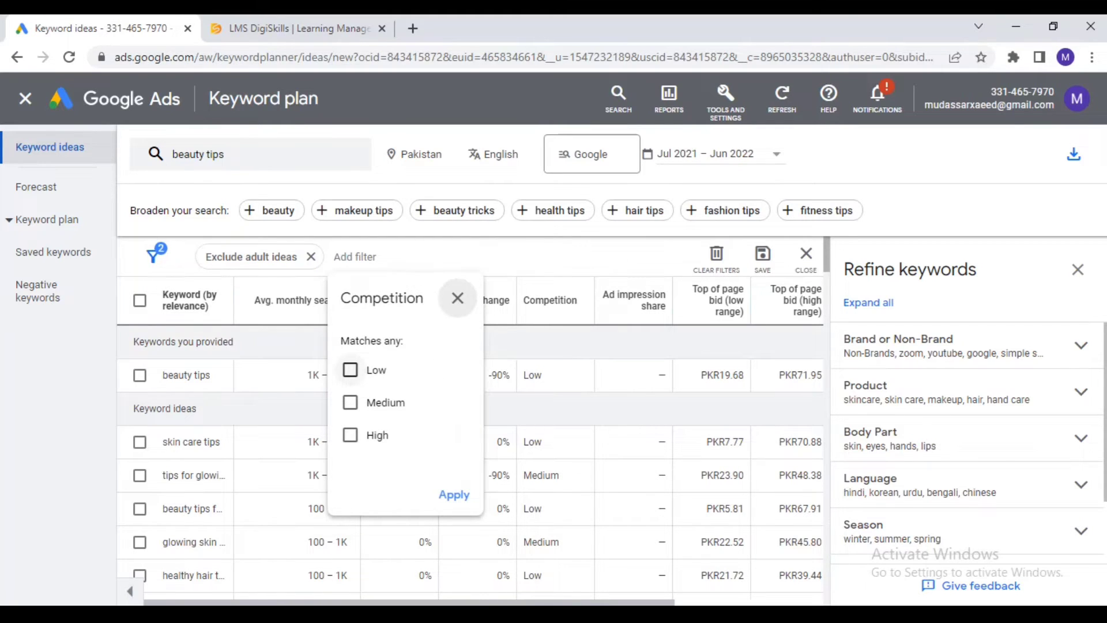
click(350, 370)
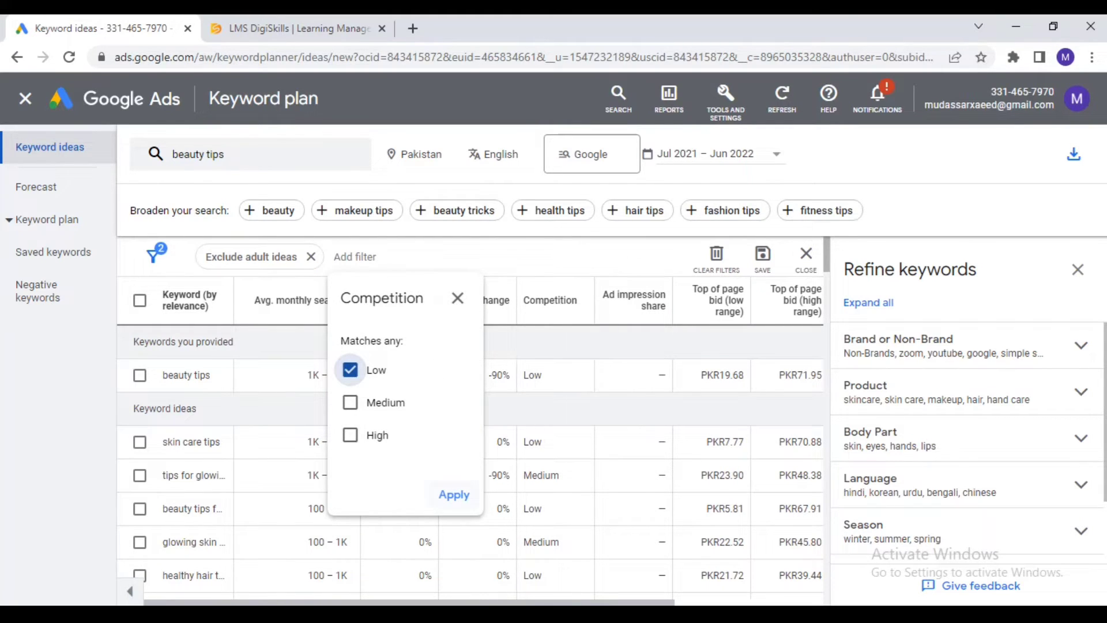
click(454, 495)
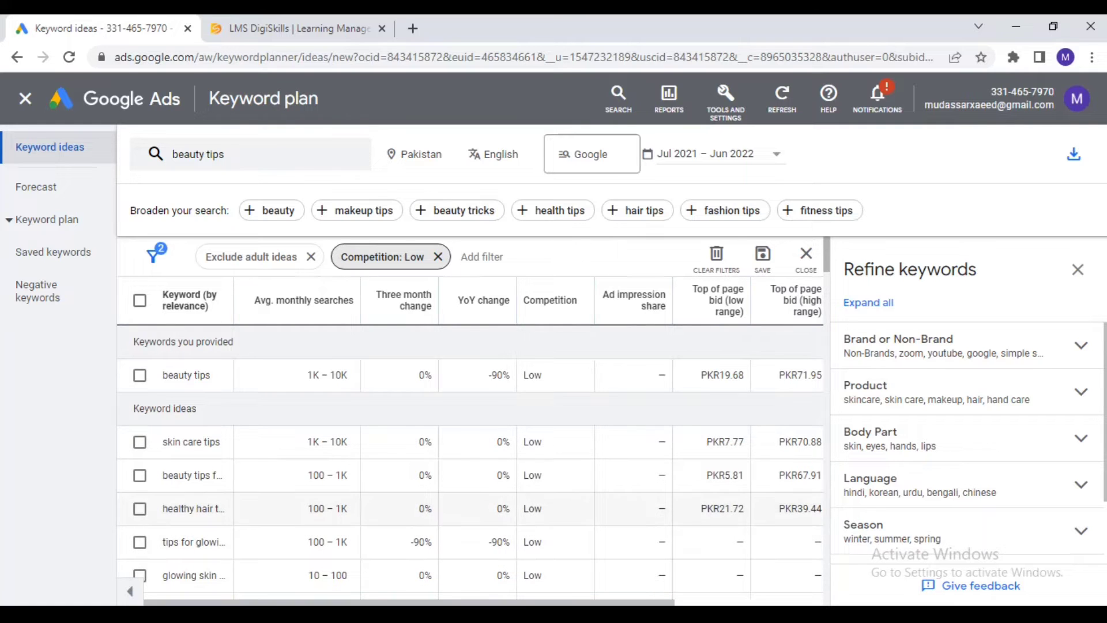
key(alt+Tab)
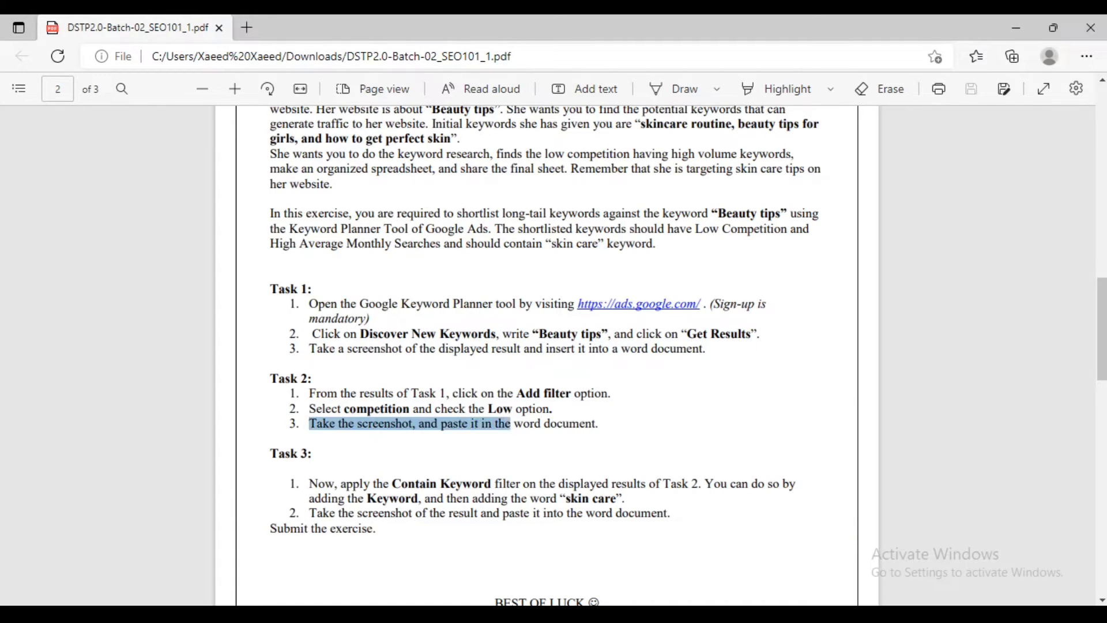
- Capture the Low-competition results, save the snip as 'SS2', and close Snipping Tool
drag(309, 424, 593, 424)
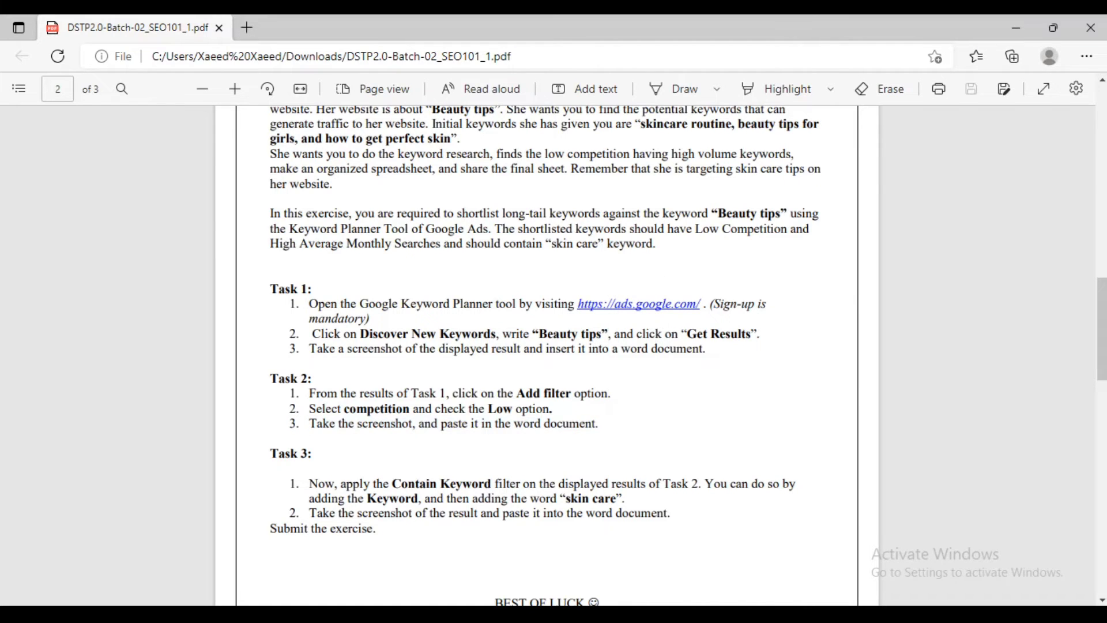
key(alt+Tab)
key(ctrl+s)
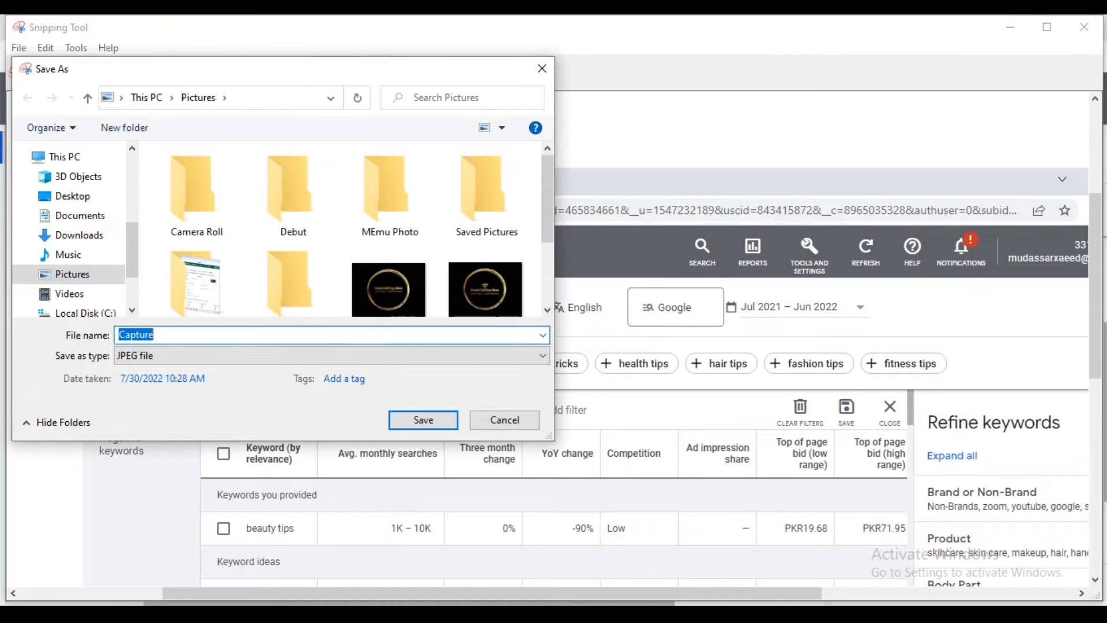
text(SS2)
key(Return)
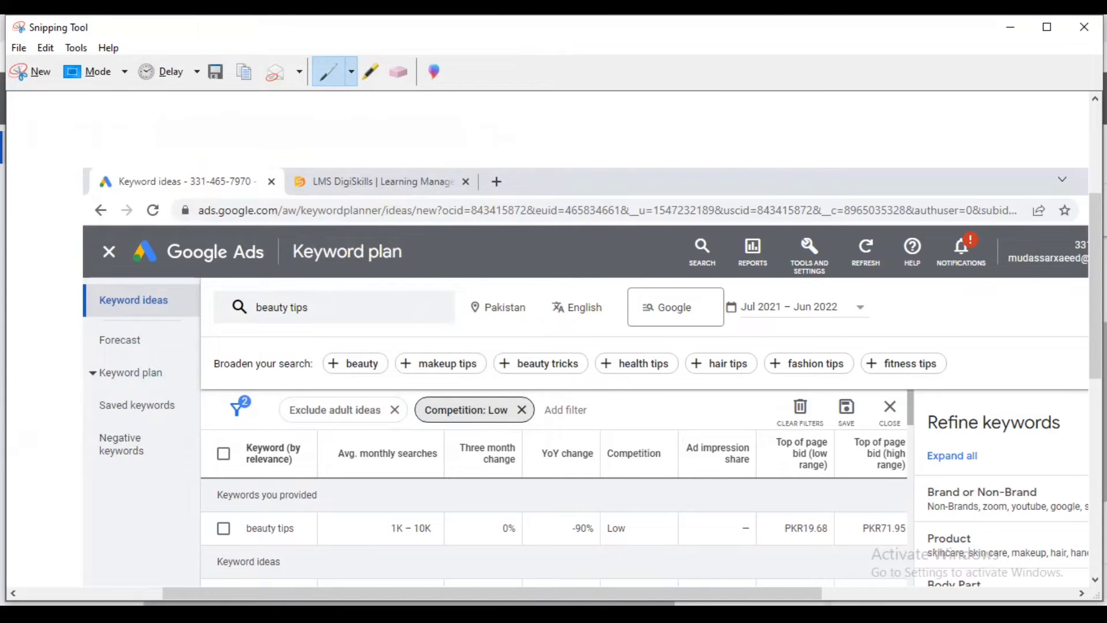
click(1084, 27)
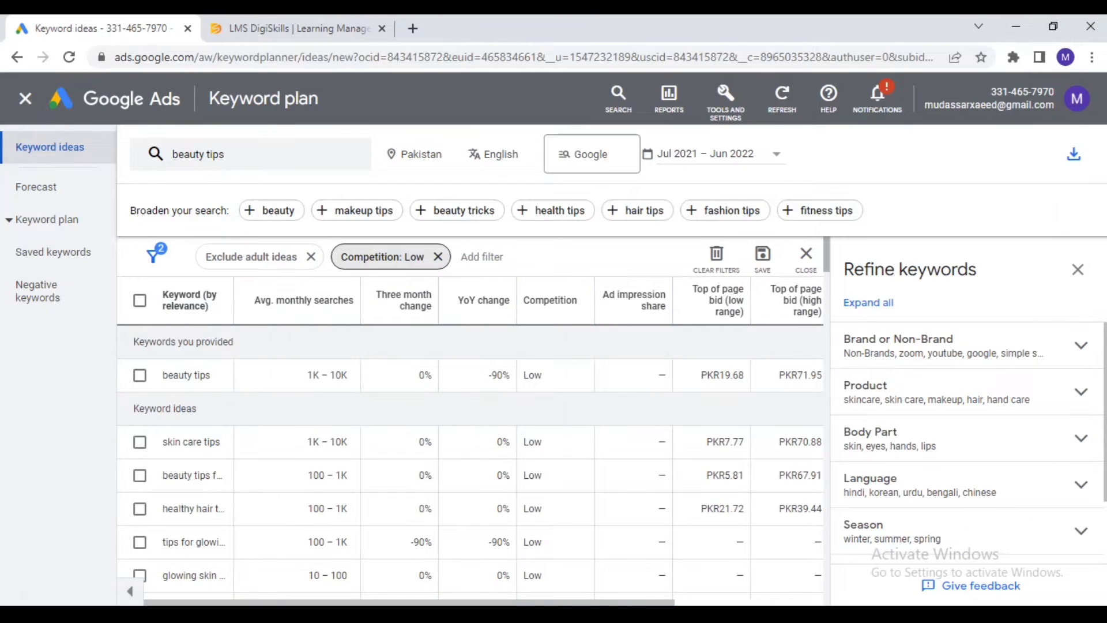
key(alt+Tab)
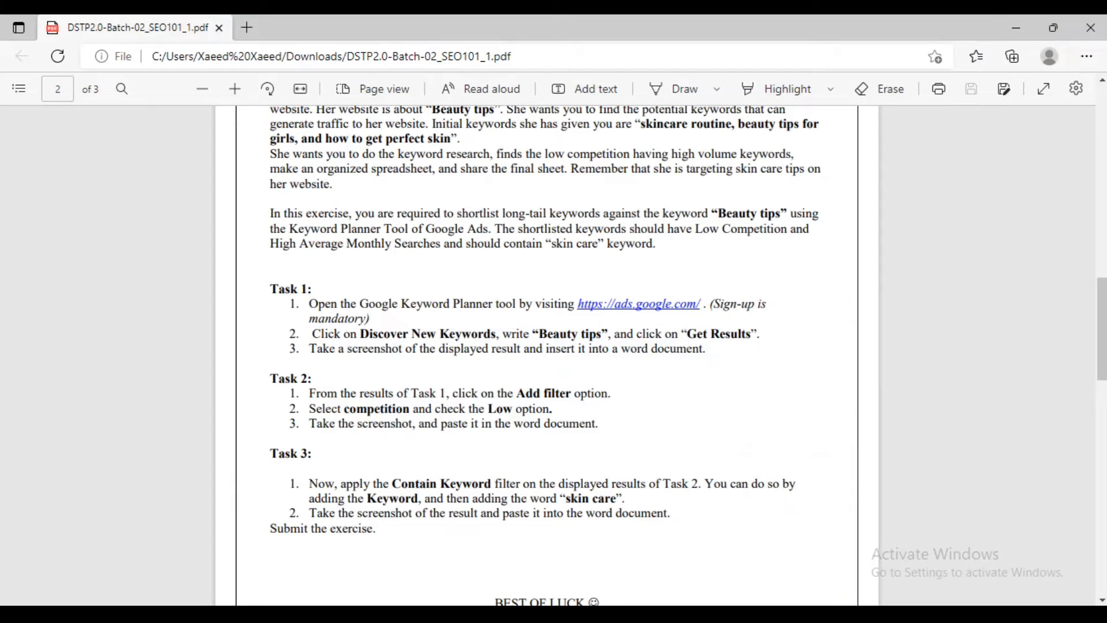
- Reread Task 3's Contain Keyword step in the PDF
mouse_move(308, 483)
mouse_down()
mouse_move(451, 483)
mouse_move(402, 483)
mouse_up()
click(452, 484)
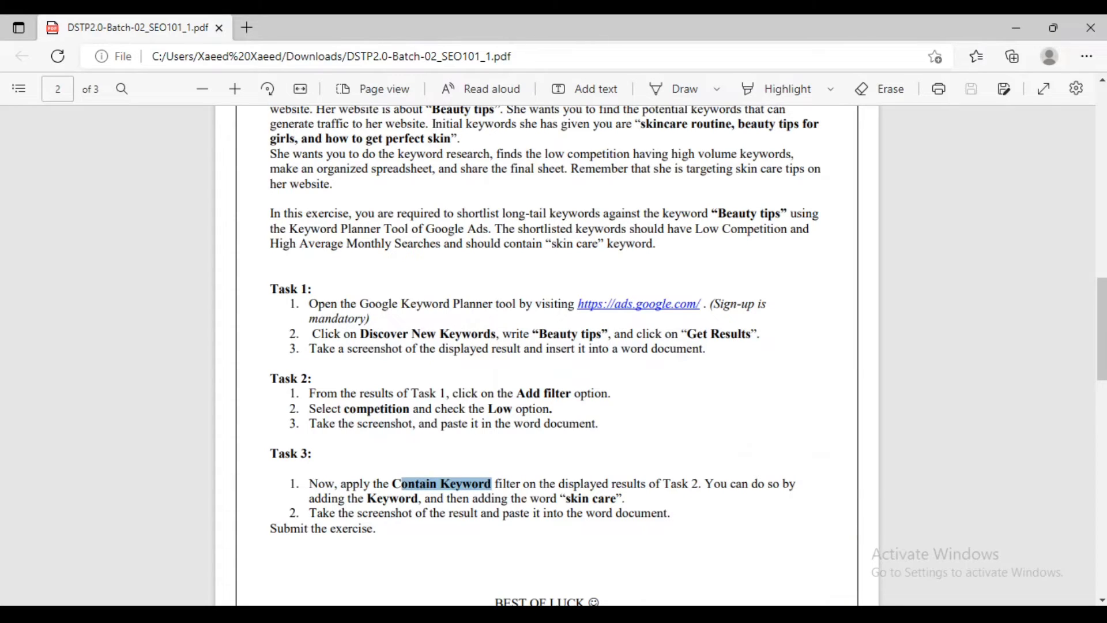
click(413, 314)
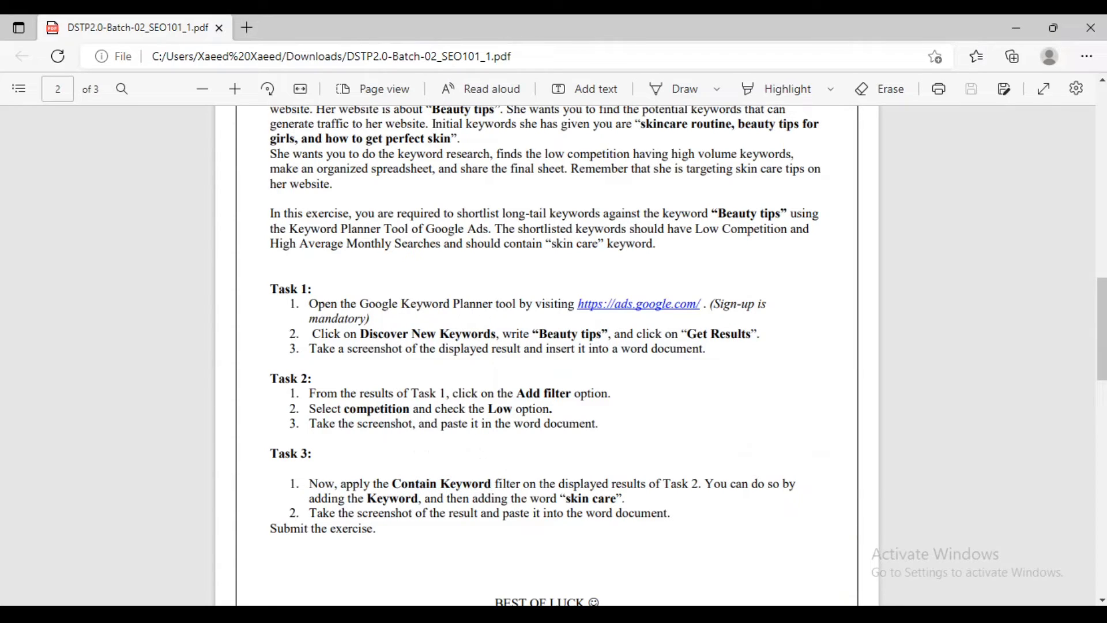
key(alt+Tab)
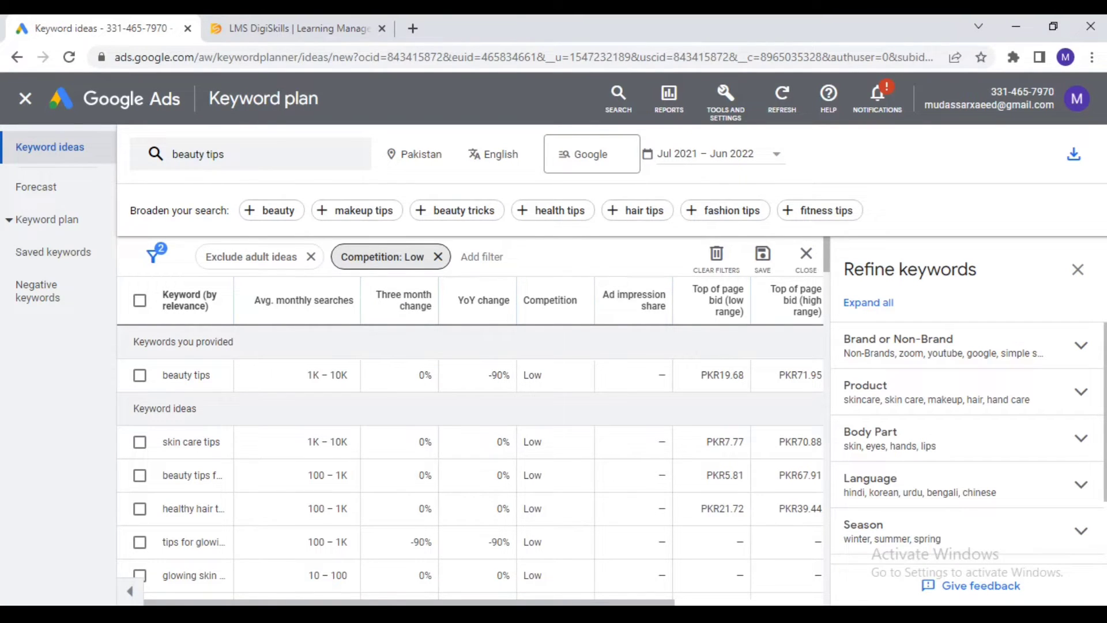
- Add a Keyword text filter using the 'contains' condition
click(481, 256)
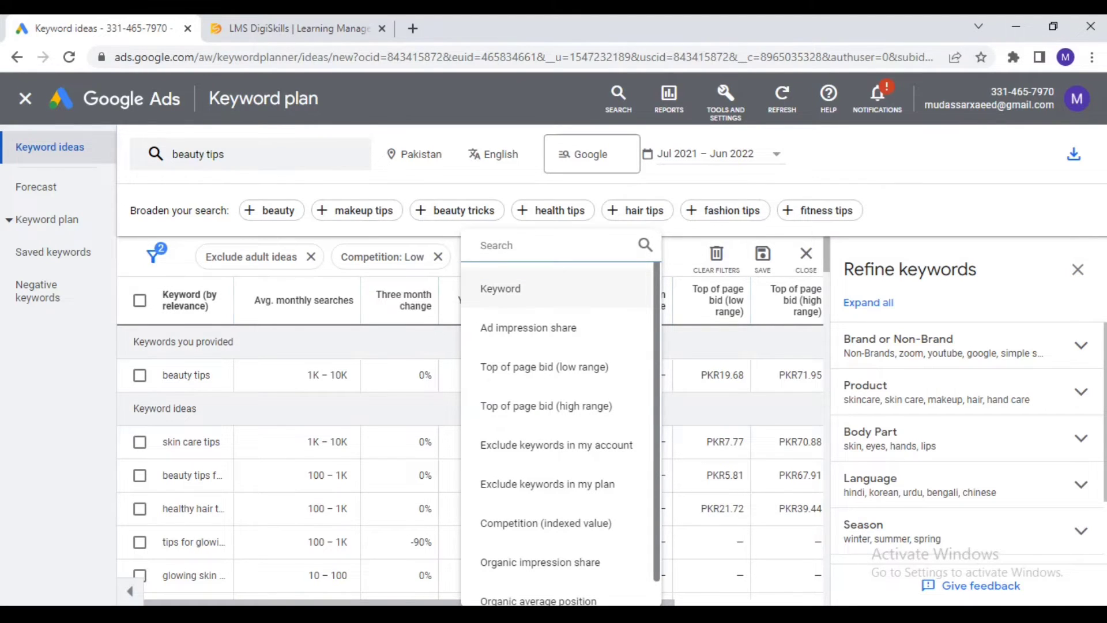
click(500, 288)
click(531, 350)
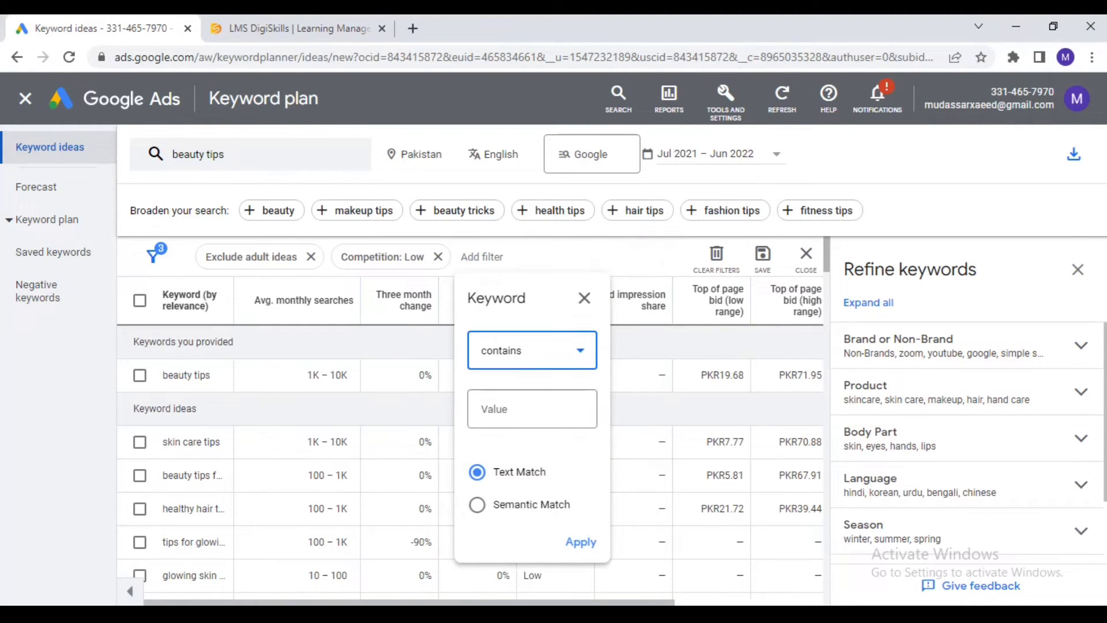
click(501, 363)
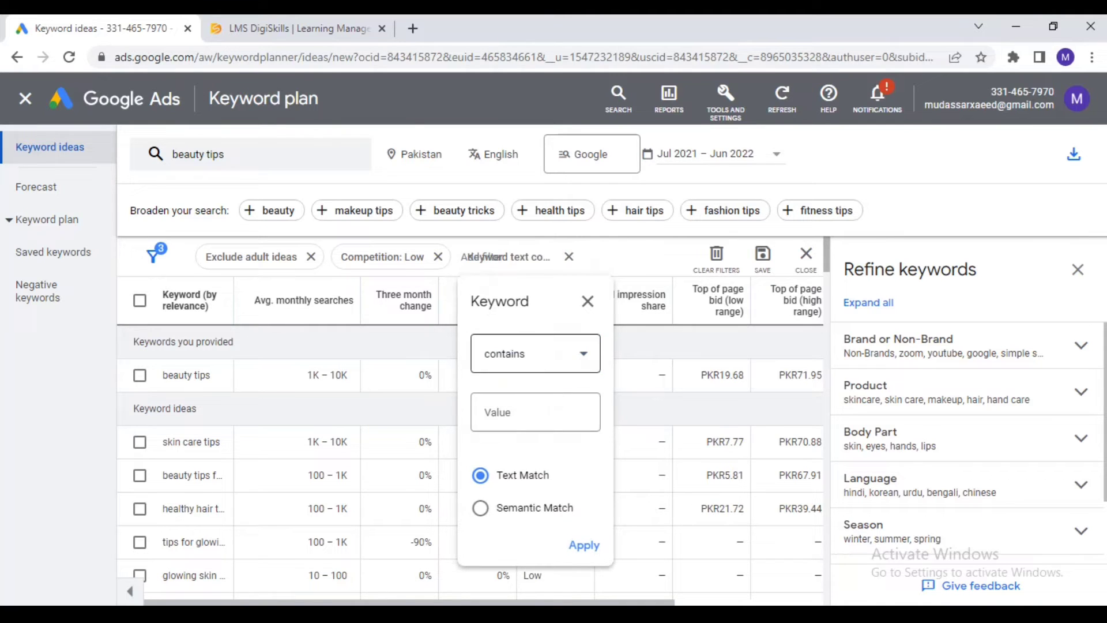
click(535, 412)
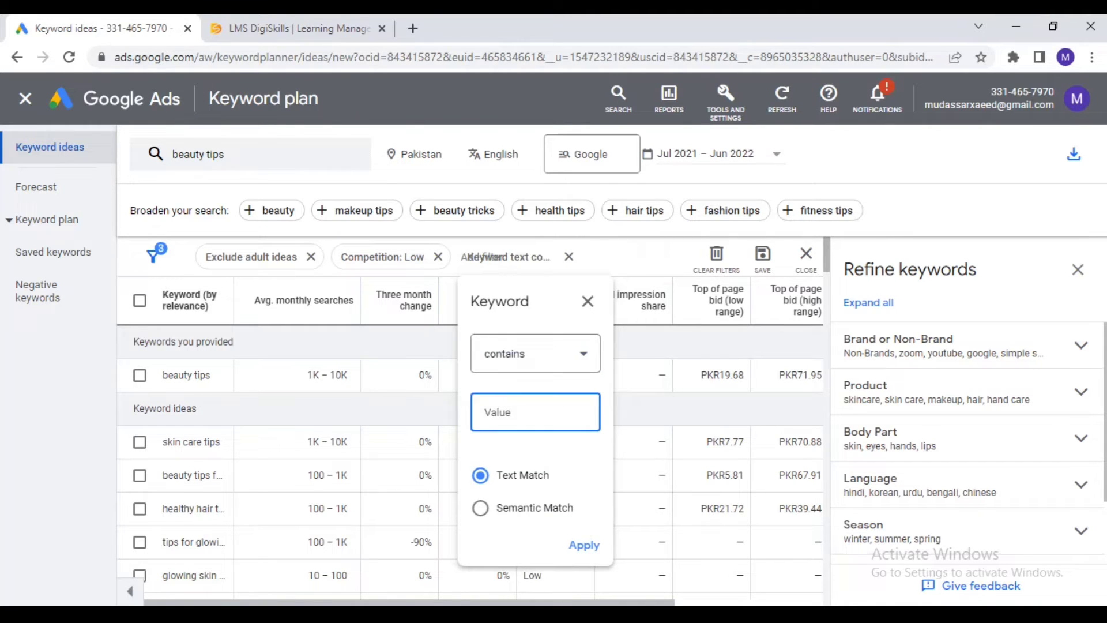
- Enter 'skin care' as the keyword filter value and apply it
key(alt+Tab)
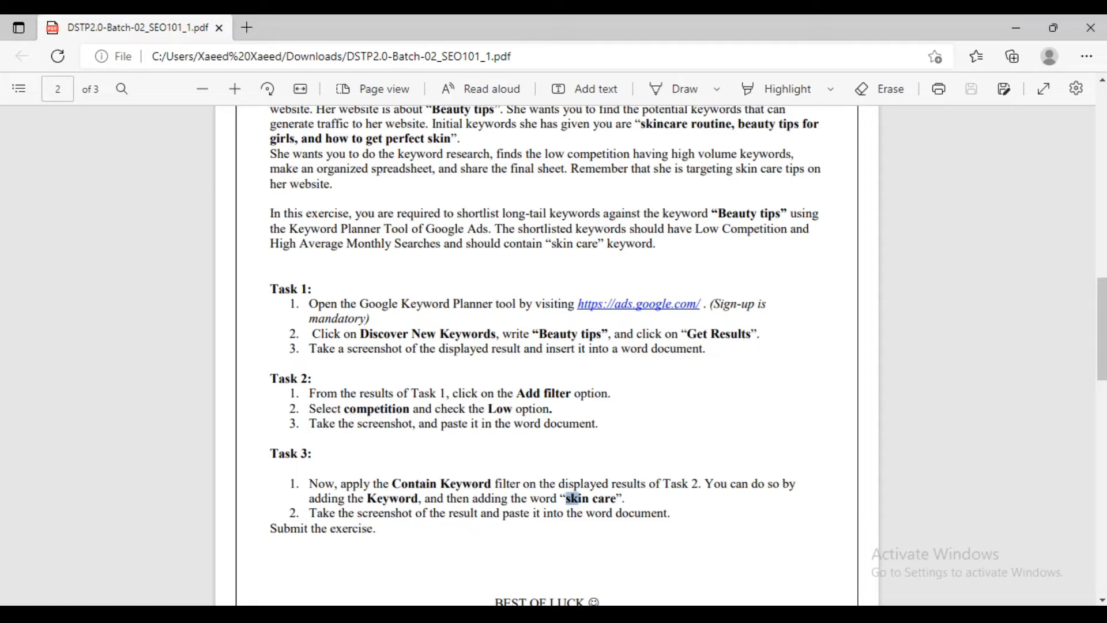
drag(565, 498, 610, 498)
click(610, 498)
key(alt+Tab)
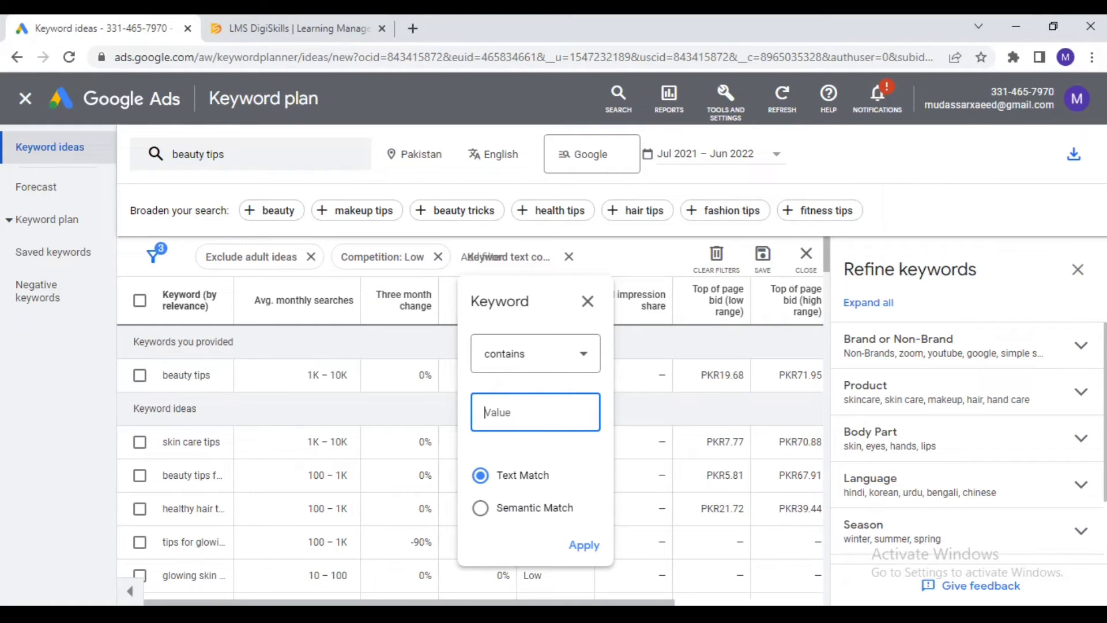
text(skin care)
key(Return)
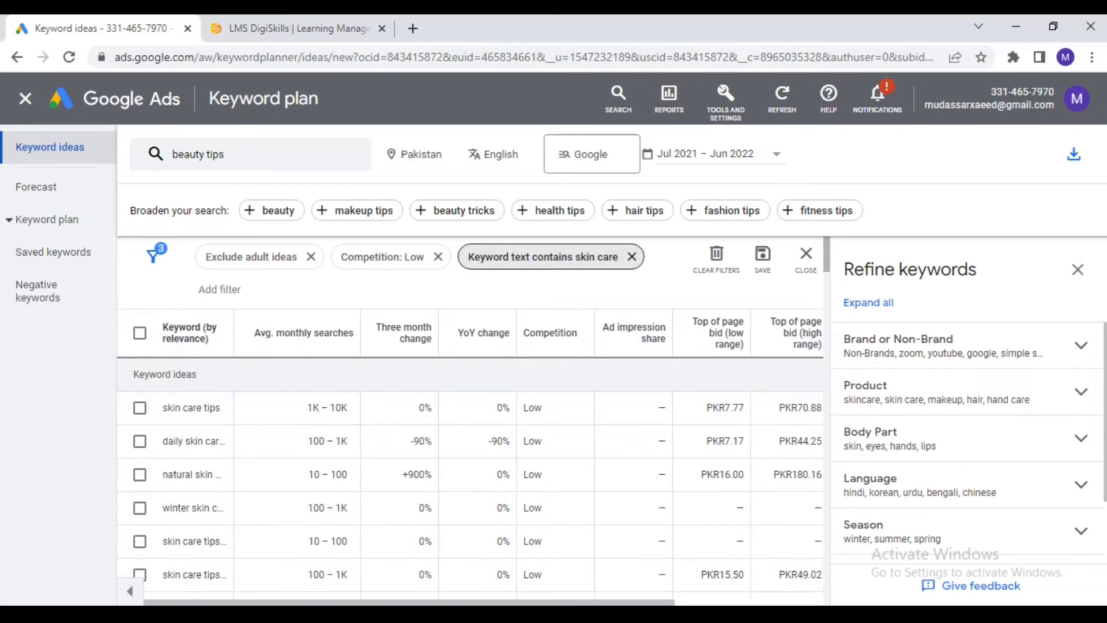
key(alt+Tab)
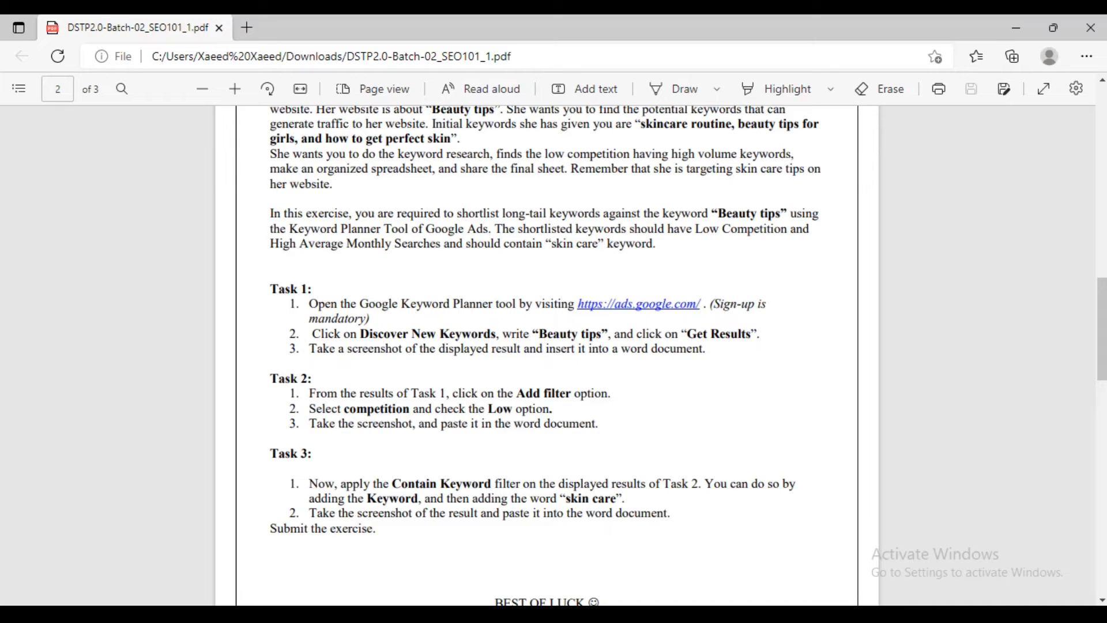
- Snip the skin-care filtered keyword ideas with Snipping Tool, then return to the blank SEO Ex1 document
key(alt+Tab)
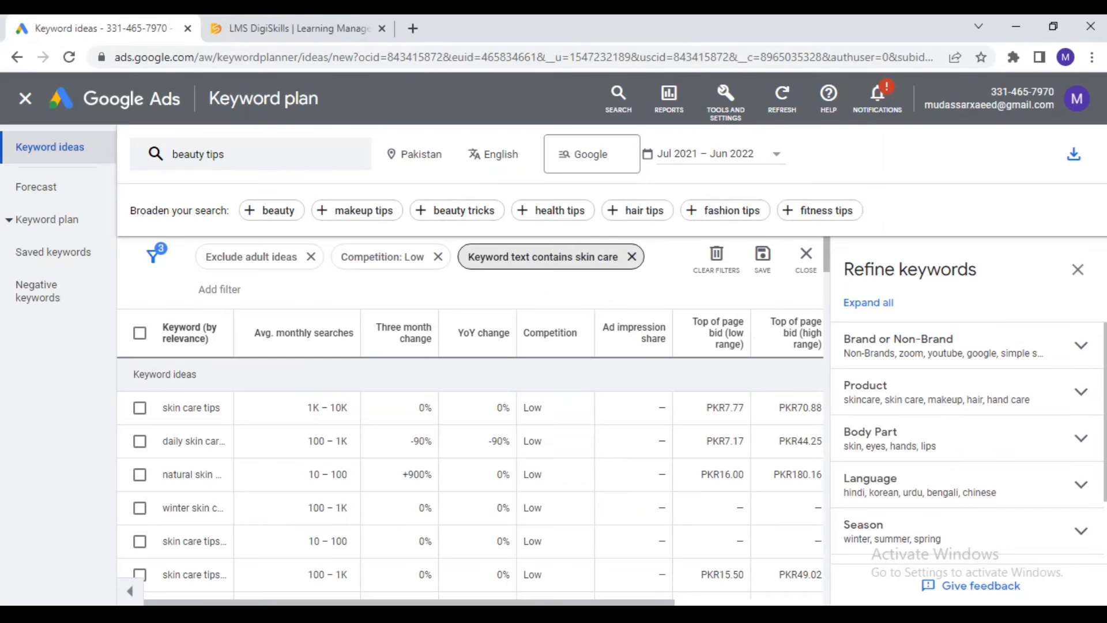
key(super)
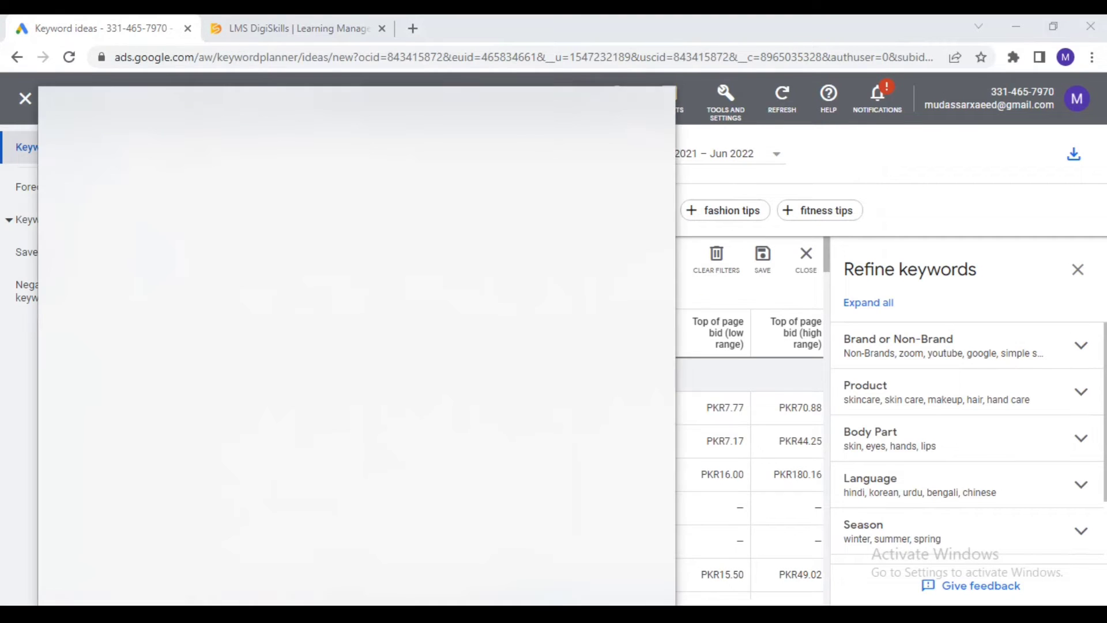
key(Down)
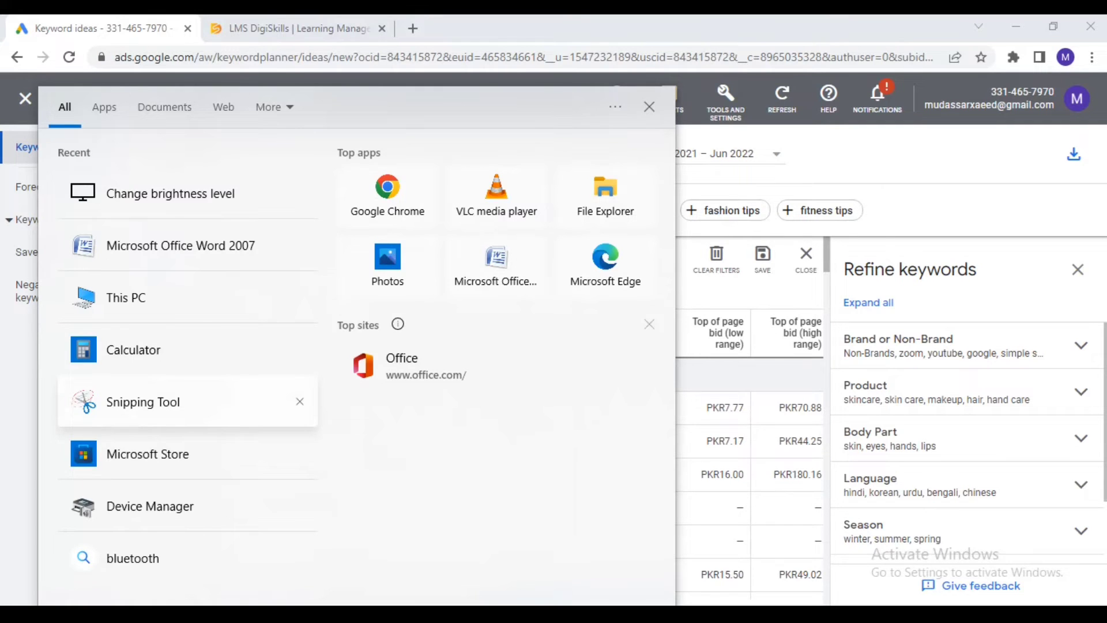
key(Return)
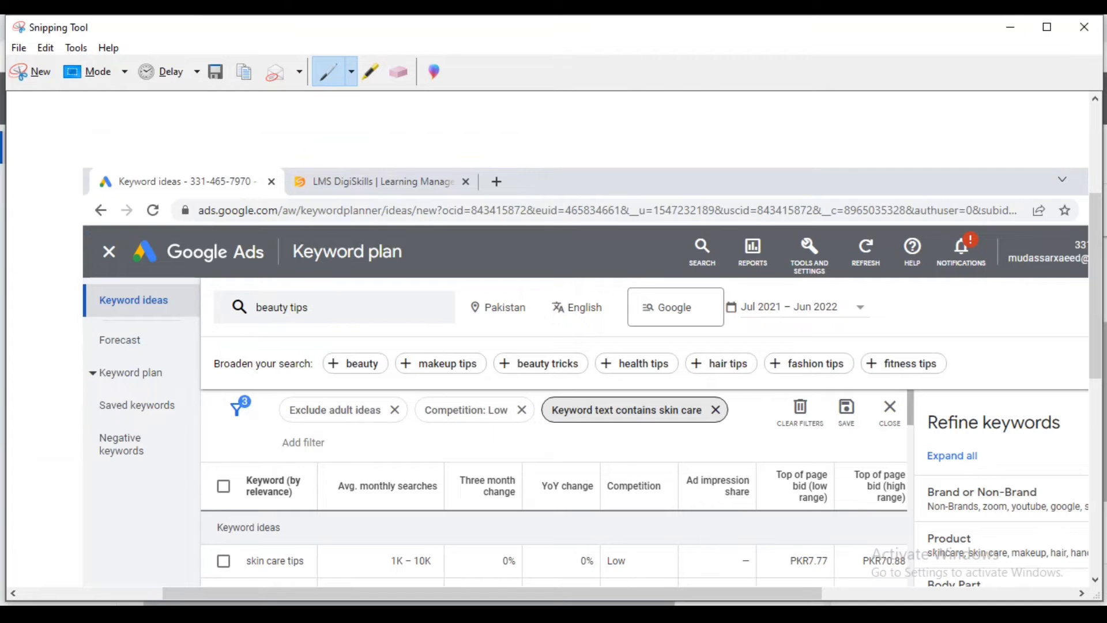
click(1084, 27)
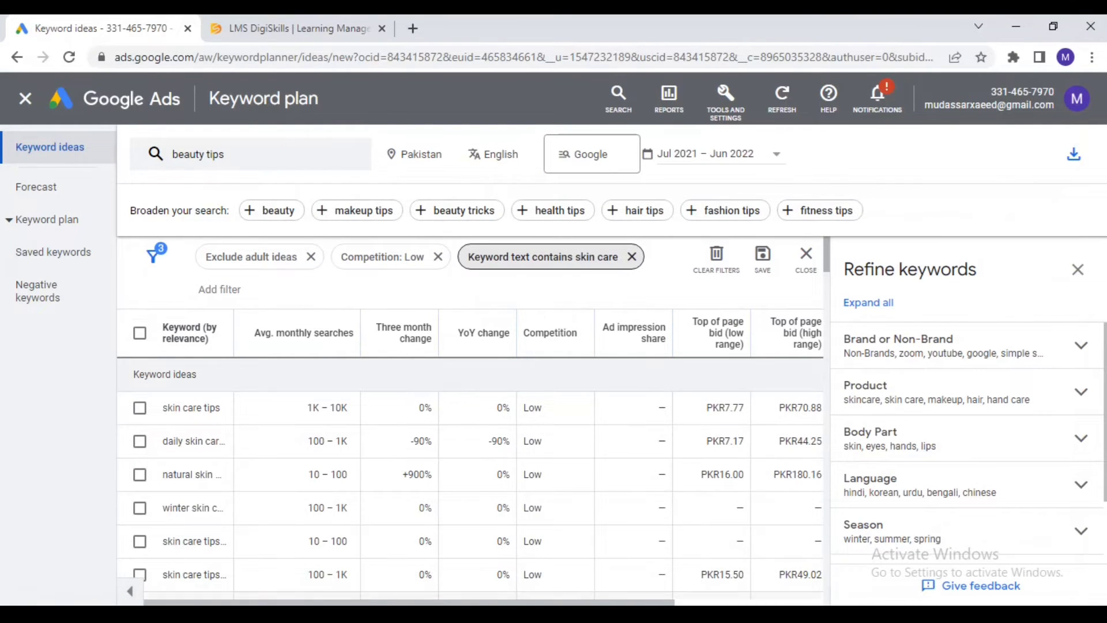
key(alt+Tab)
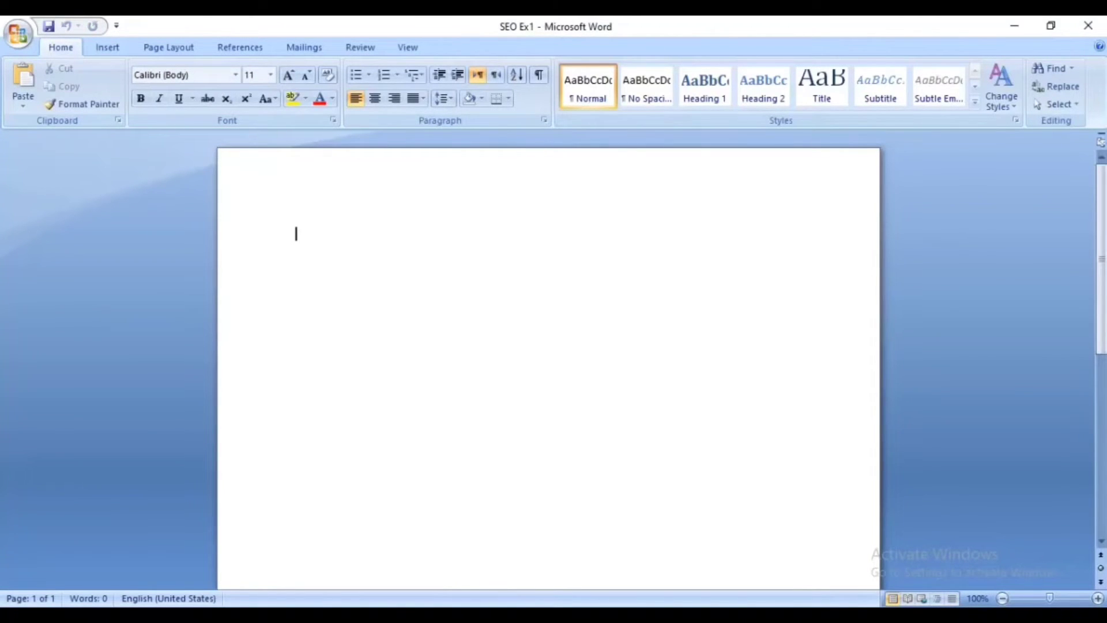
- Copy the exercise title text from the top of the assignment PDF
key(alt+Tab)
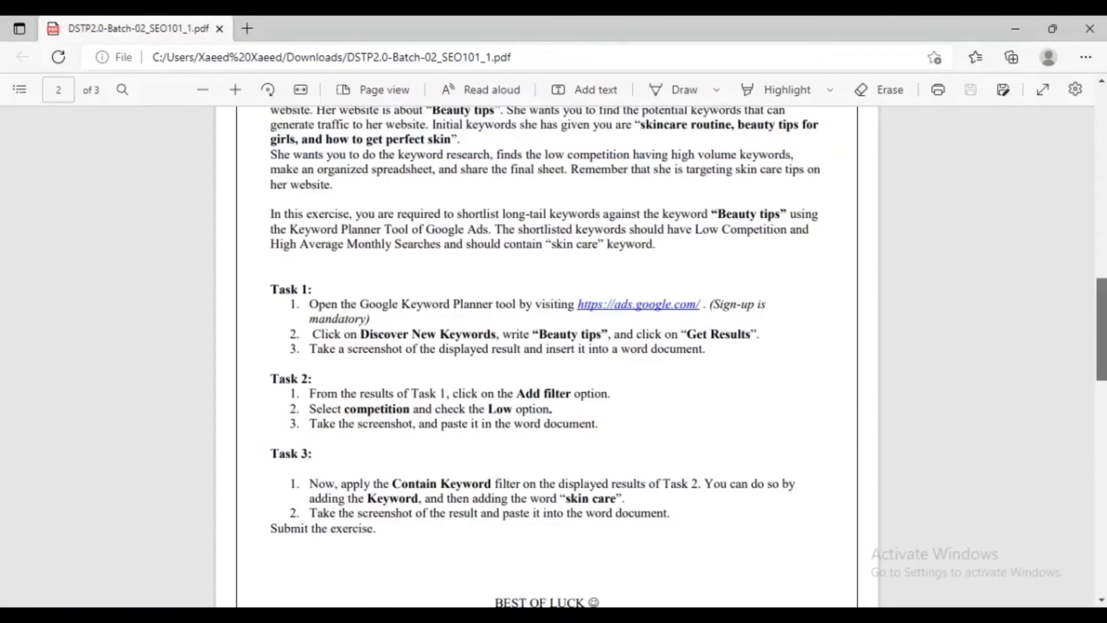
scroll(548, 357, up, 10)
scroll(548, 358, up, 2)
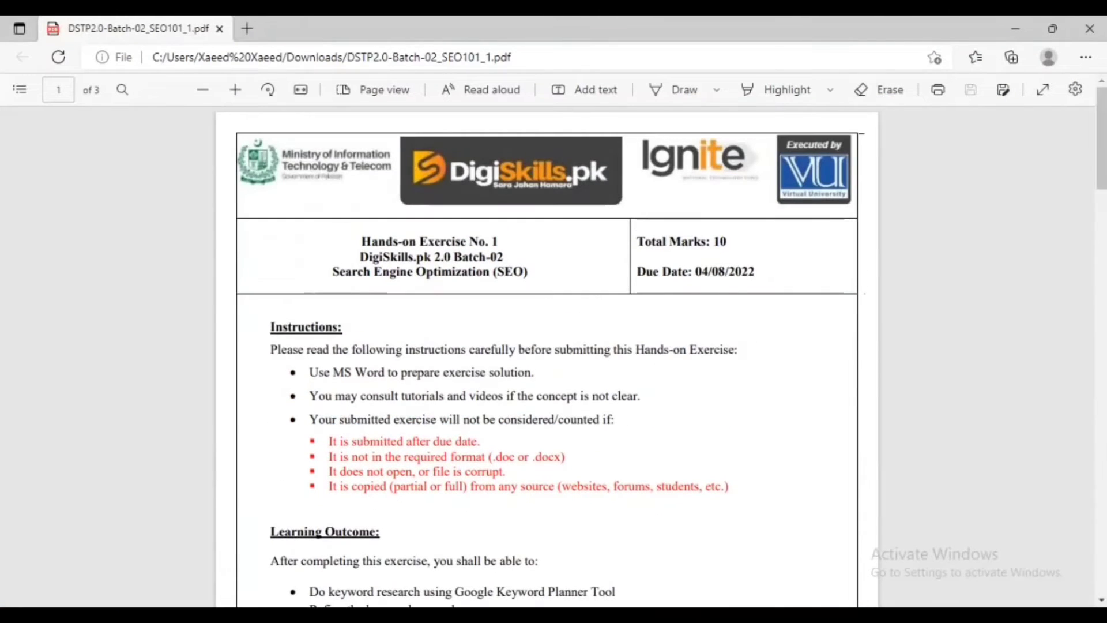
drag(361, 241, 527, 272)
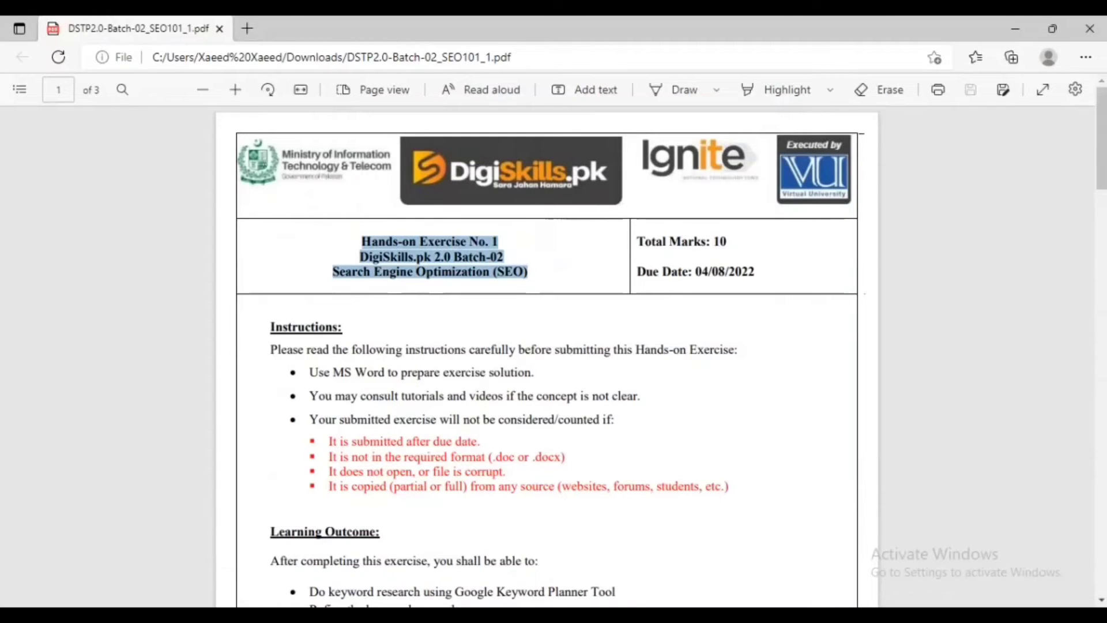
right_click(507, 271)
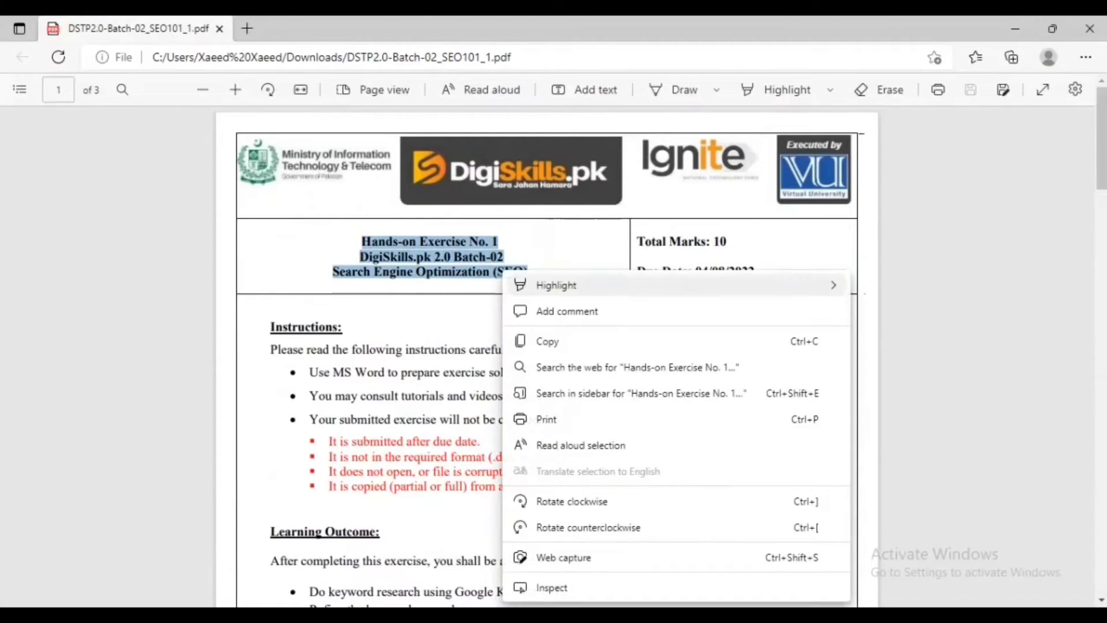
click(545, 341)
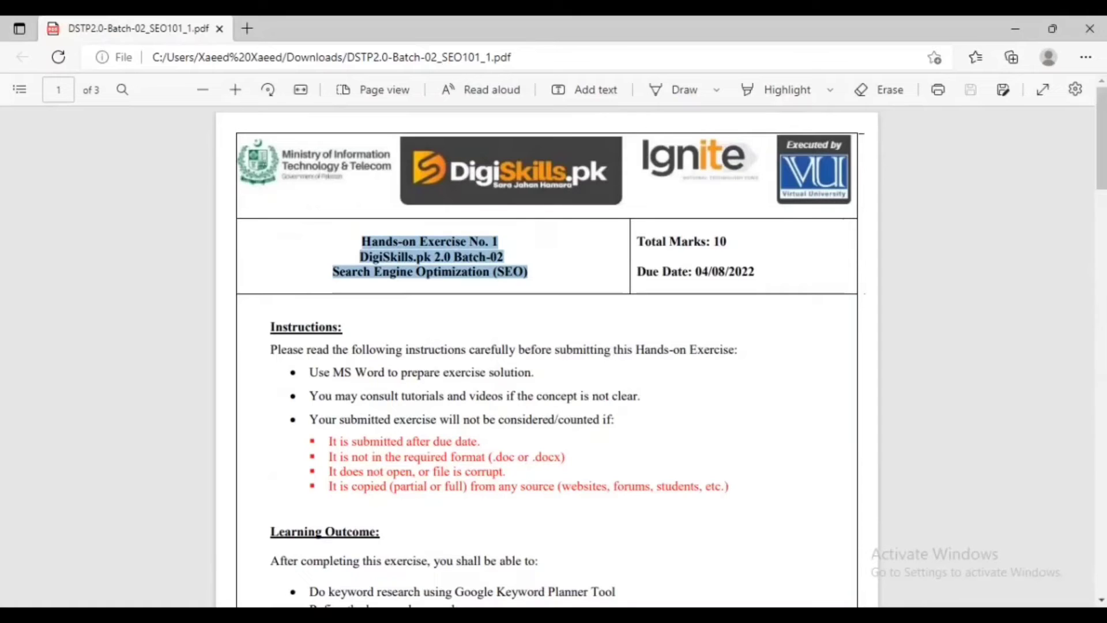
- Paste the exercise title into SEO Ex1 and enlarge it to 20 pt
key(alt+Tab)
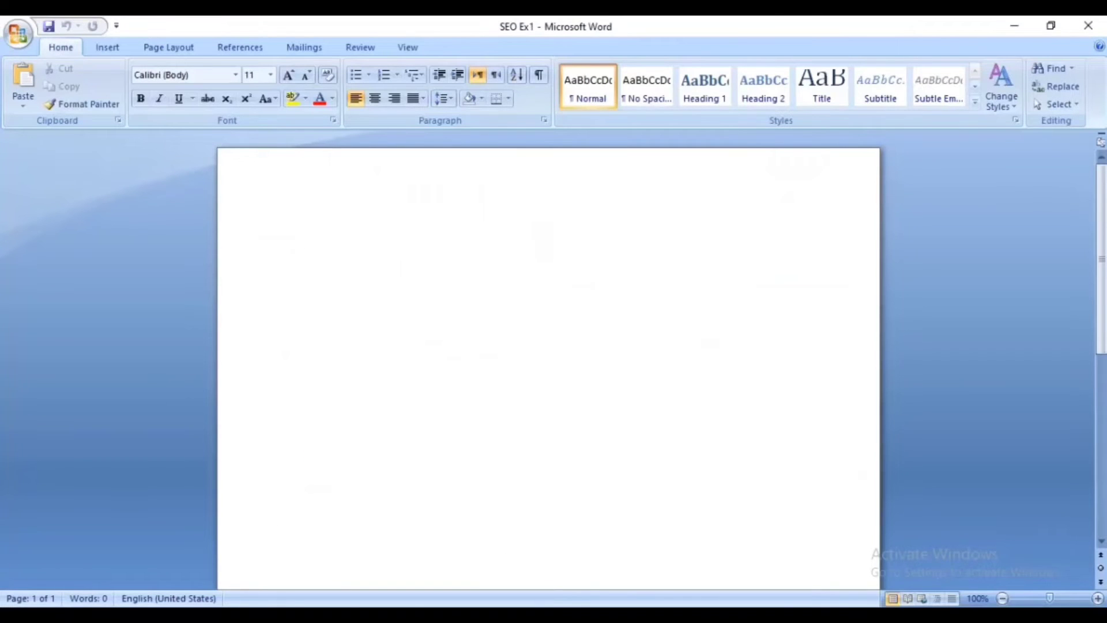
key(ctrl+v)
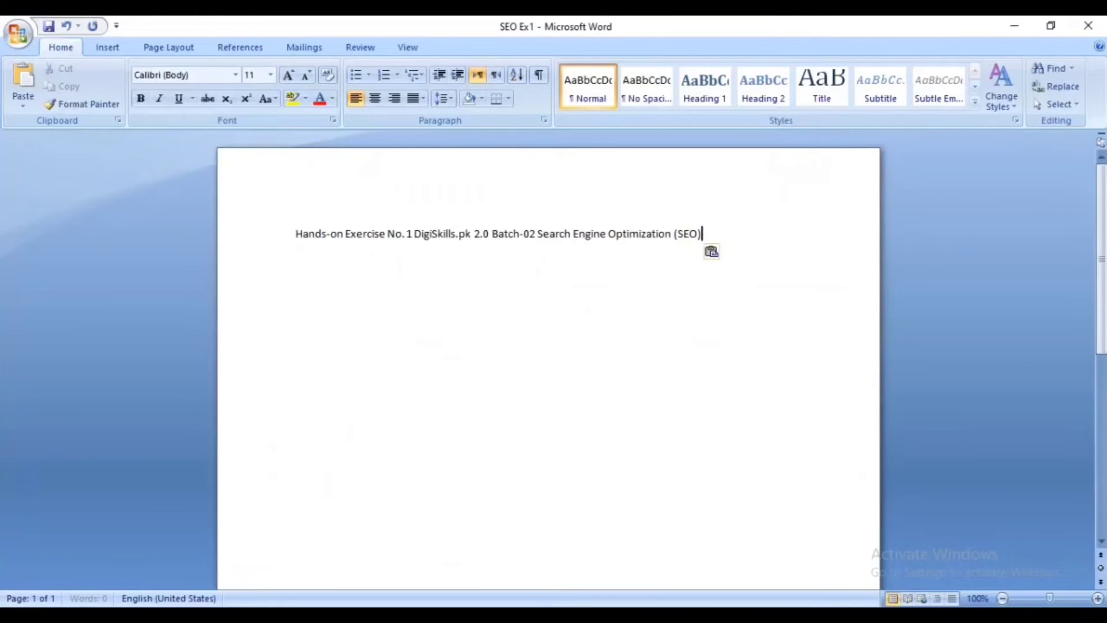
triple_click(589, 233)
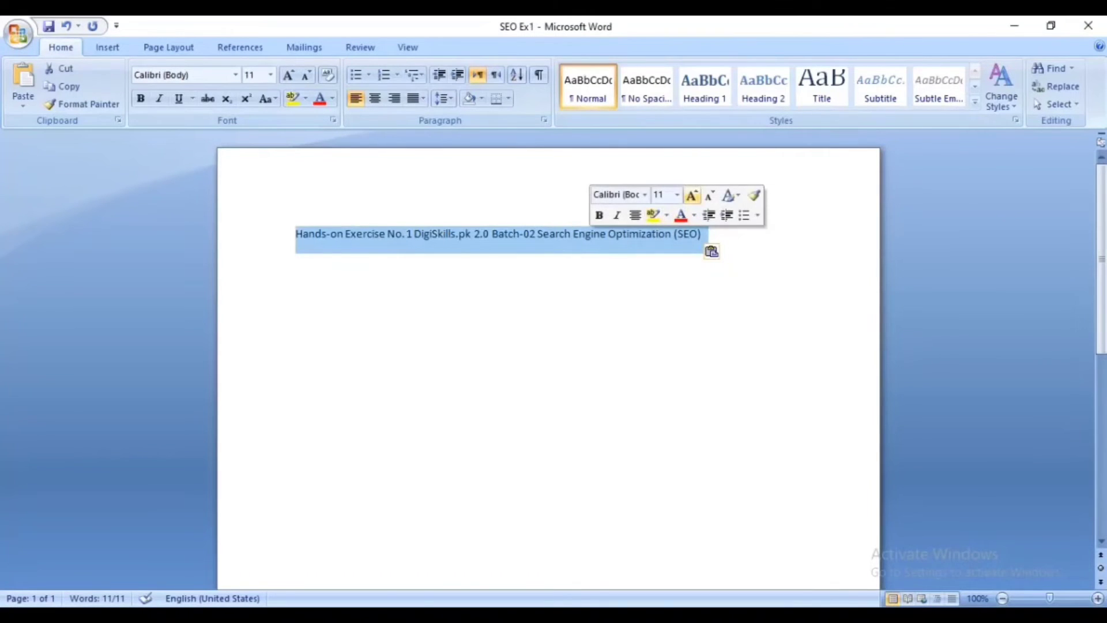
click(692, 195)
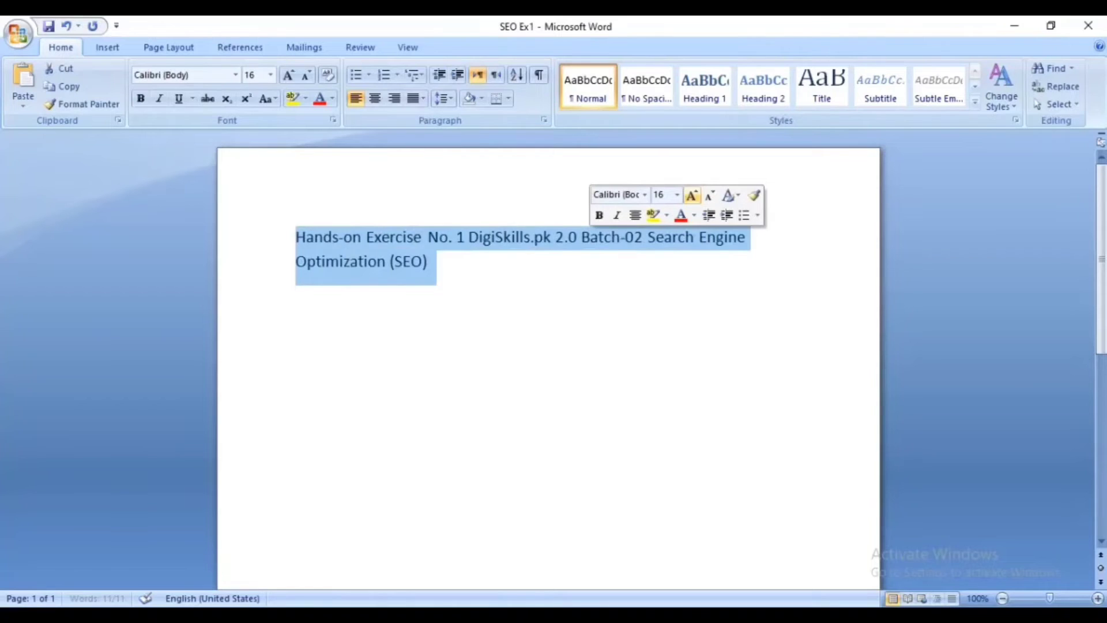
click(692, 195)
click(692, 195)
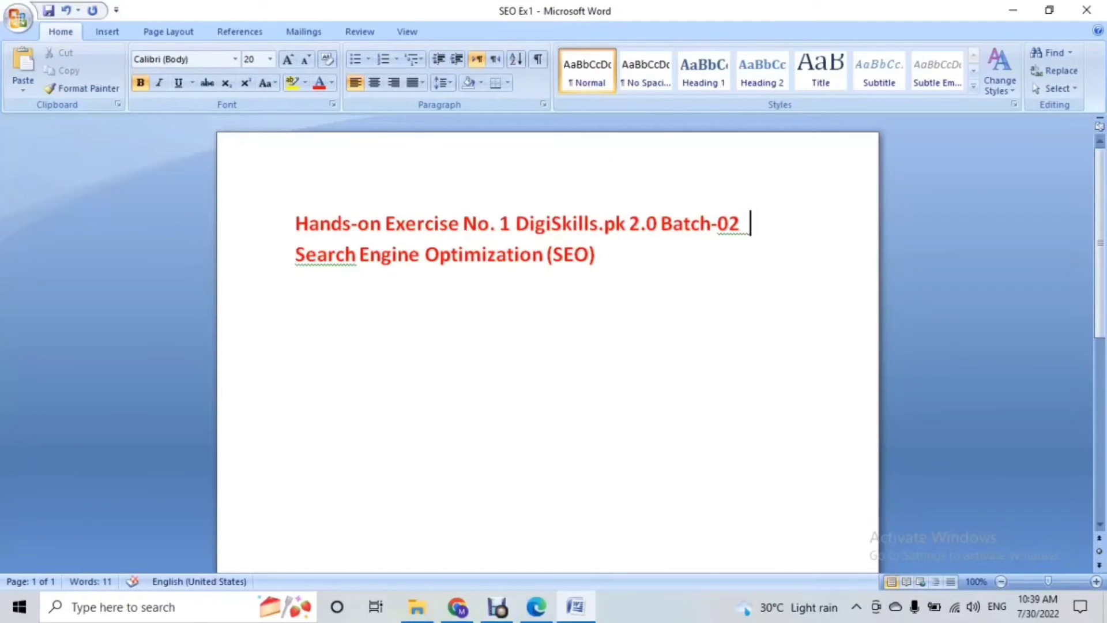
- Remove the trailing space and add a new line below the heading at 16 pt
key(BackSpace)
scroll(548, 346, down, 1)
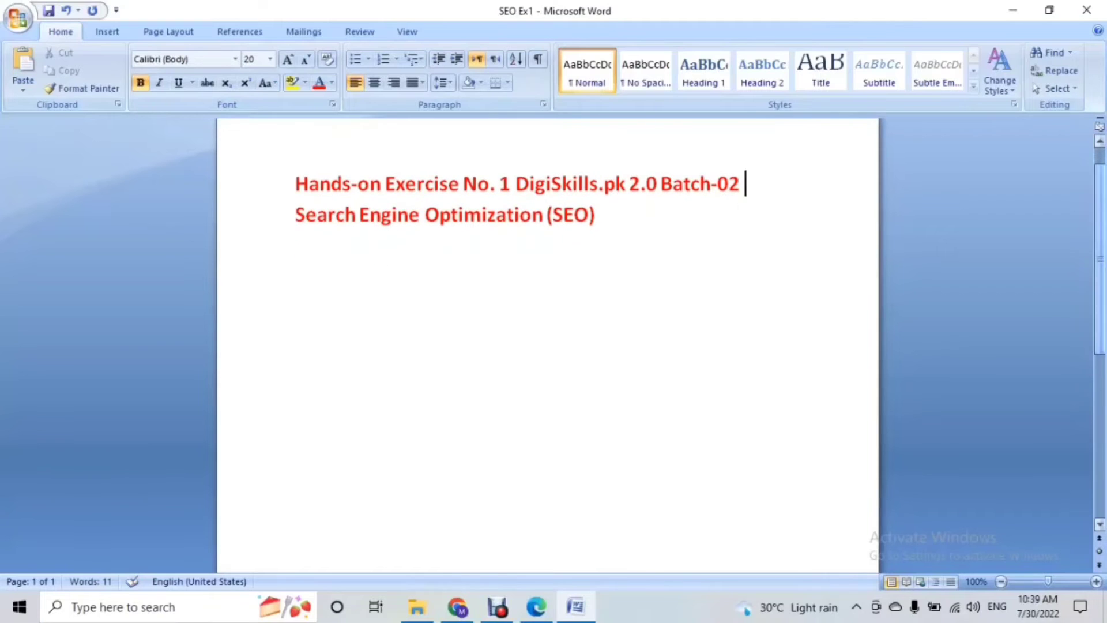
key(Down)
key(Return)
key(Return)
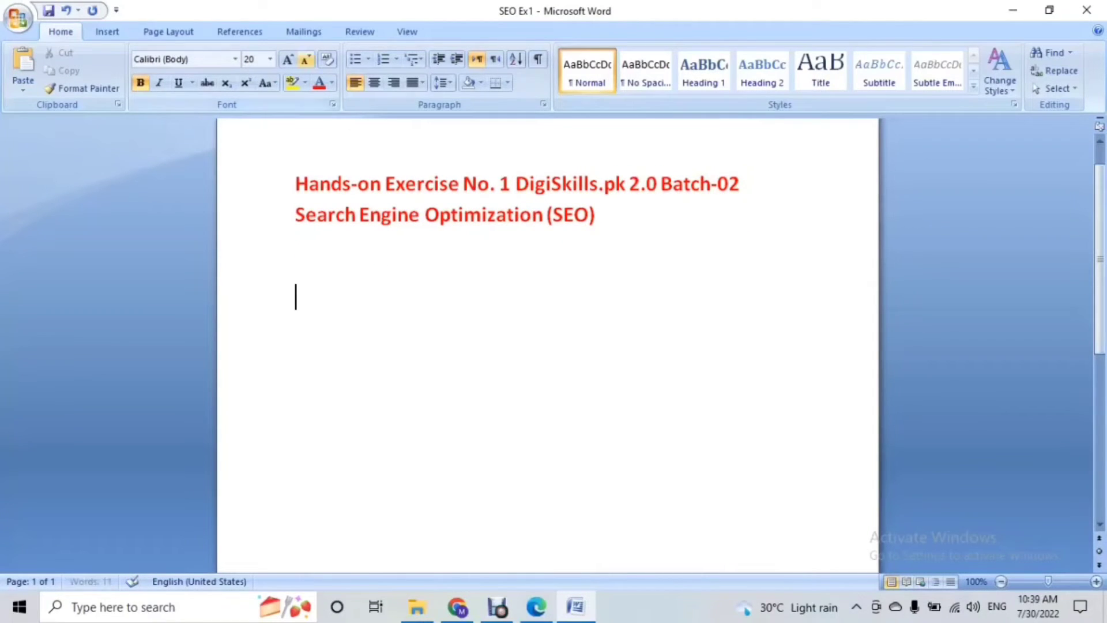
click(306, 59)
click(306, 59)
click(306, 60)
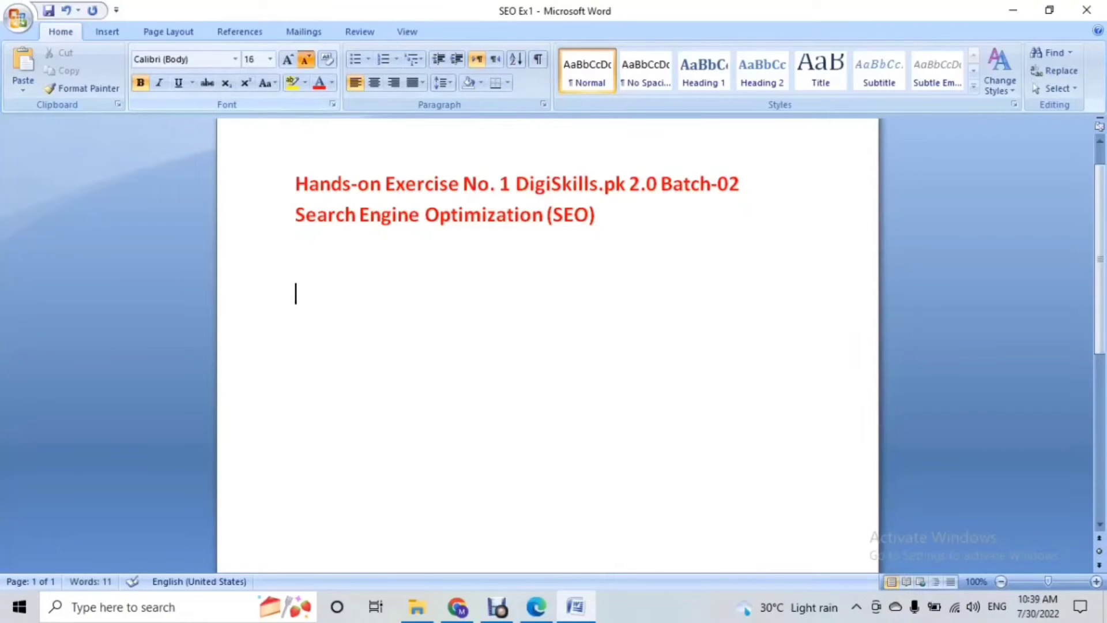
- Copy the full Task 1 instructions from page 2 of the exercise PDF
key(alt+Tab)
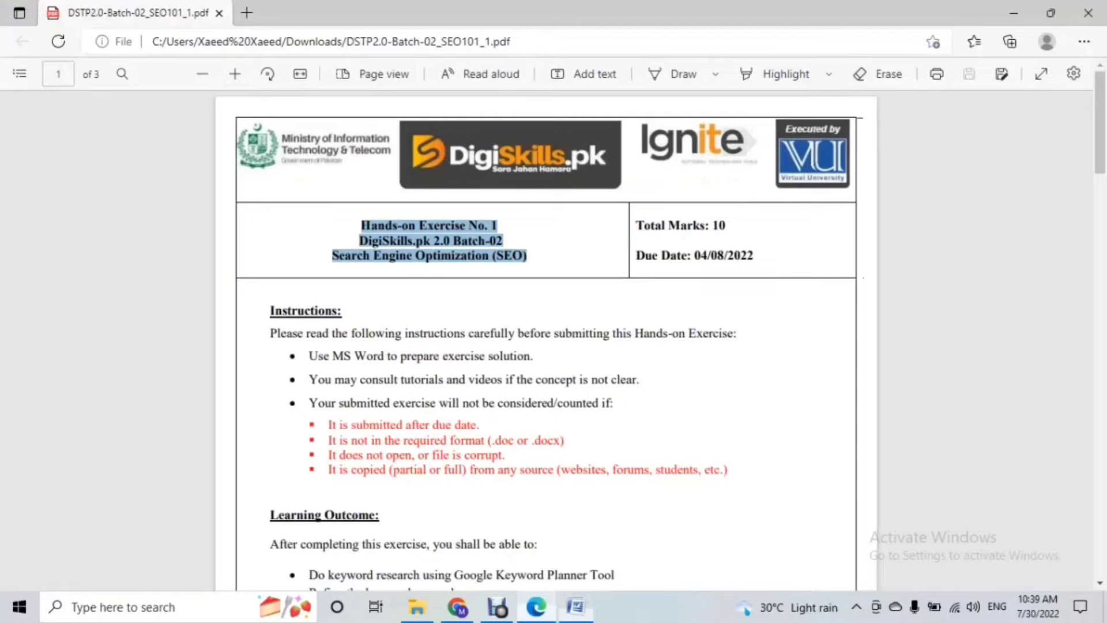
key(Escape)
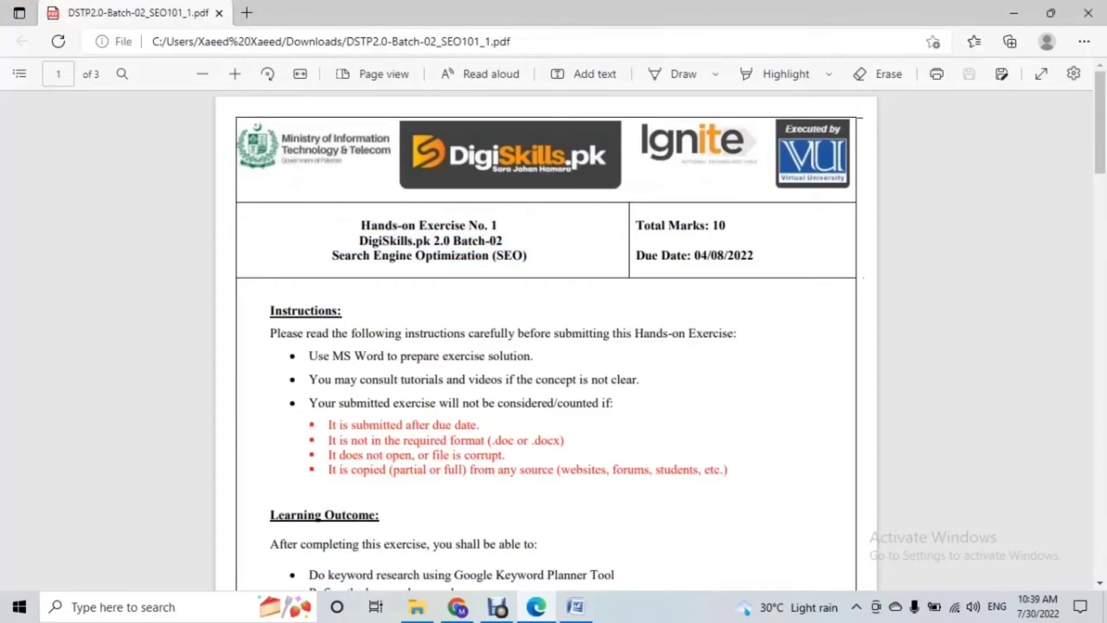
scroll(546, 341, down, 2)
scroll(546, 340, down, 12)
scroll(546, 340, down, 3)
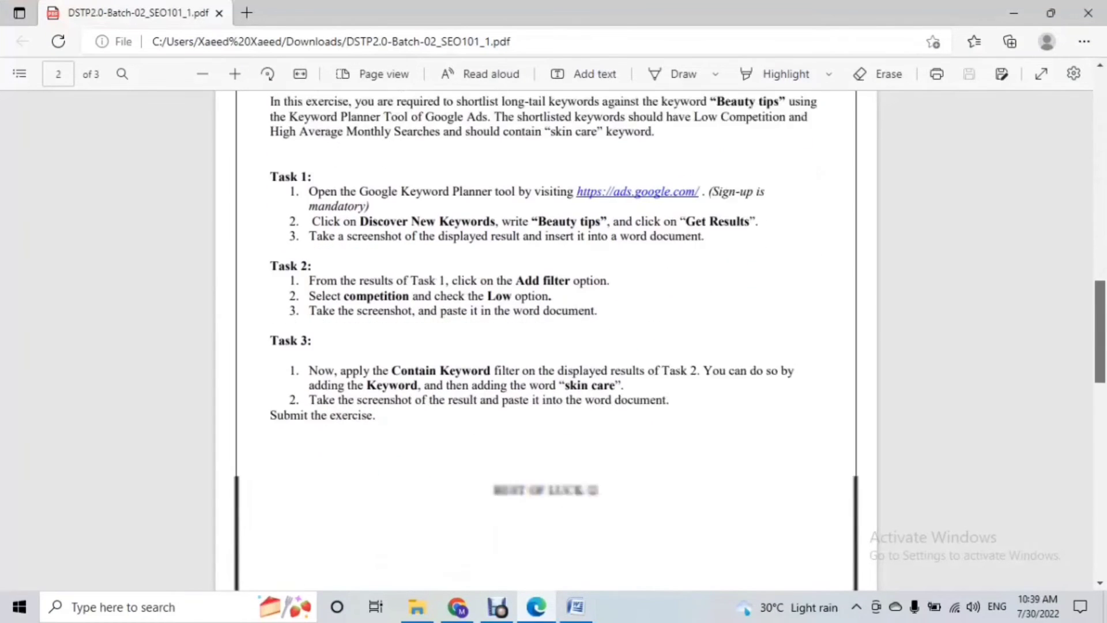
scroll(546, 340, up, 2)
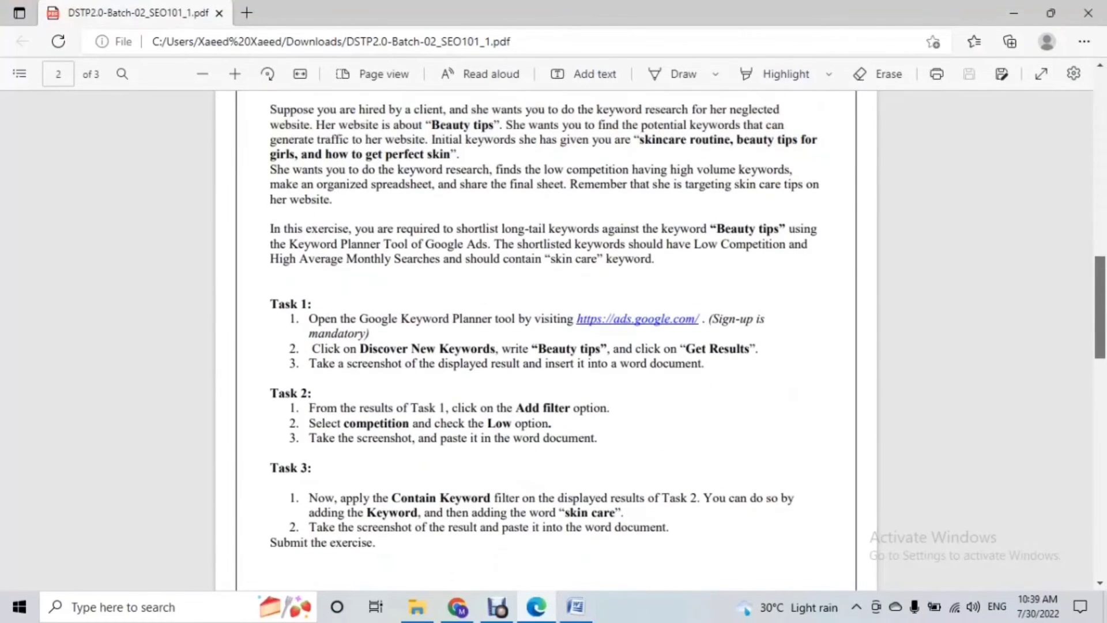
drag(270, 308, 608, 368)
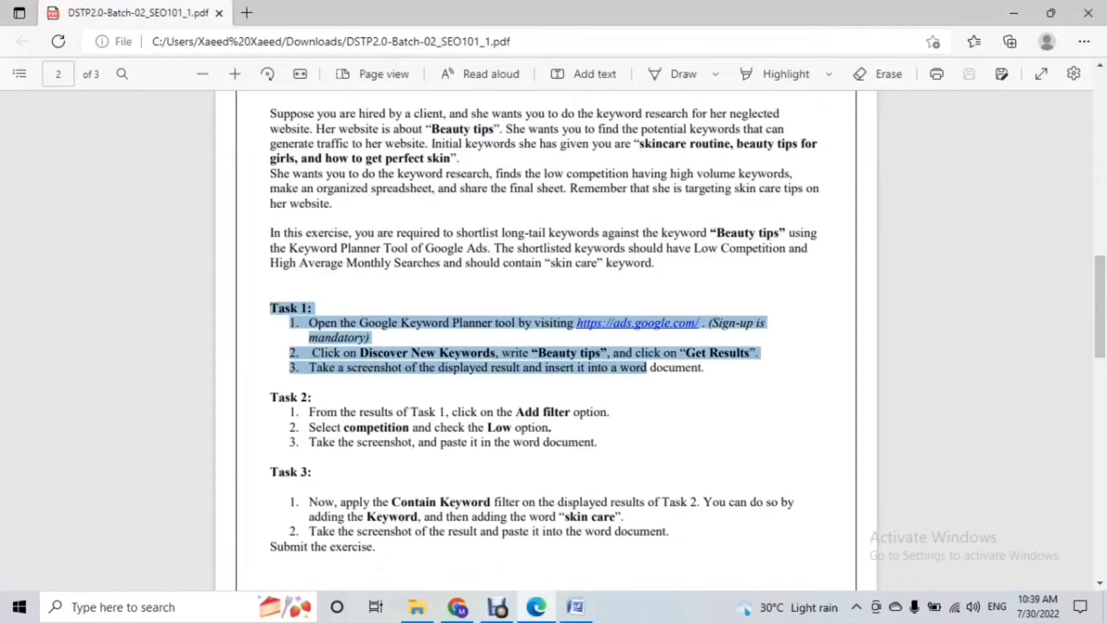
drag(608, 369, 707, 369)
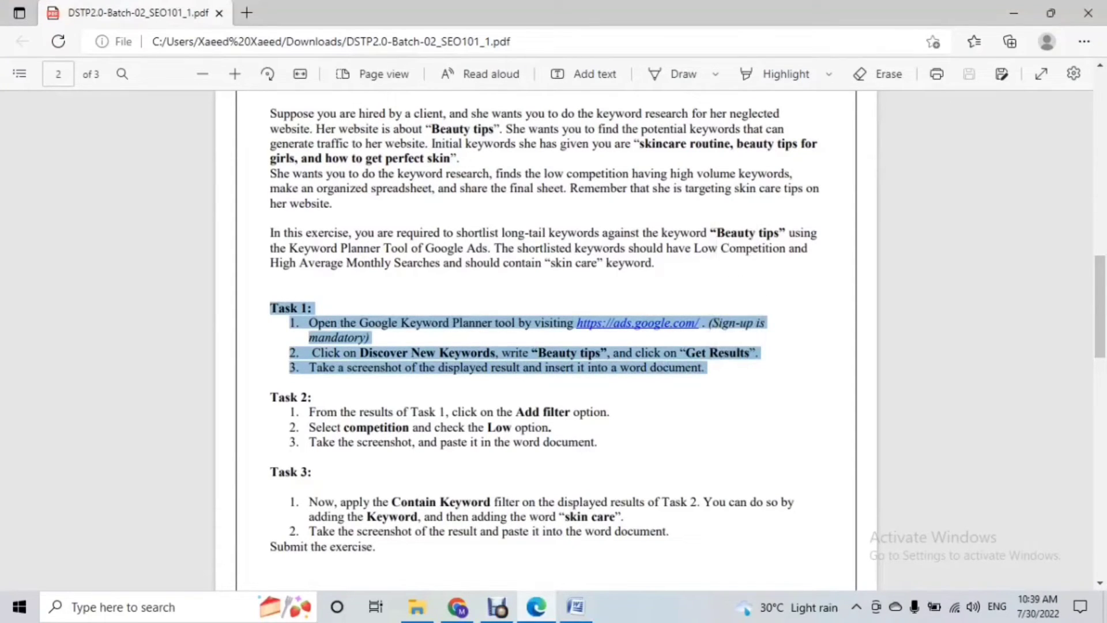
right_click(686, 355)
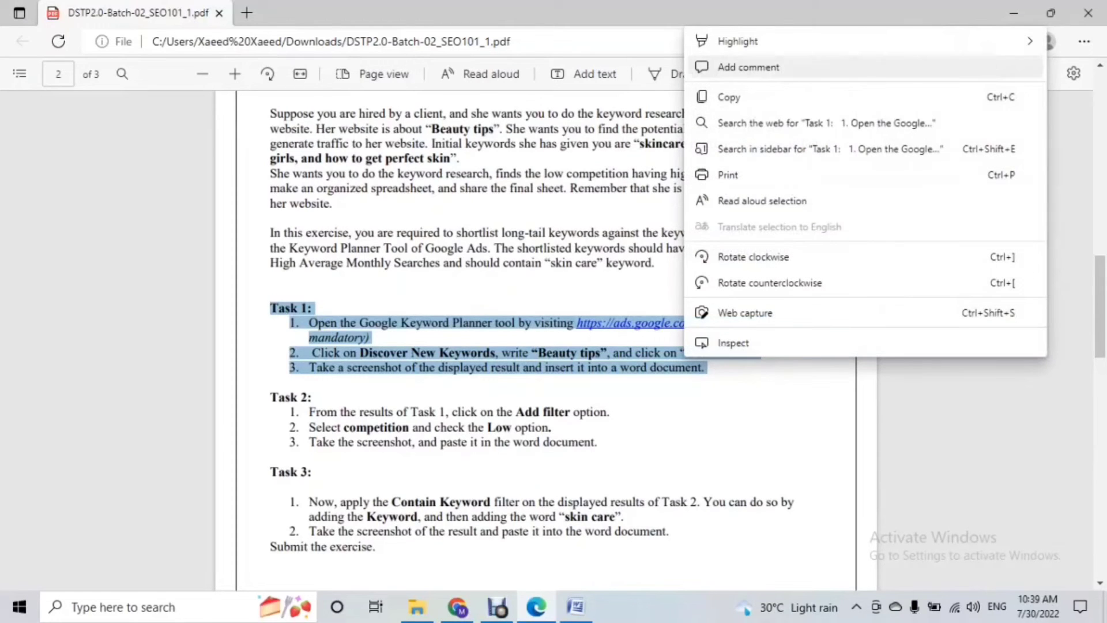
click(729, 97)
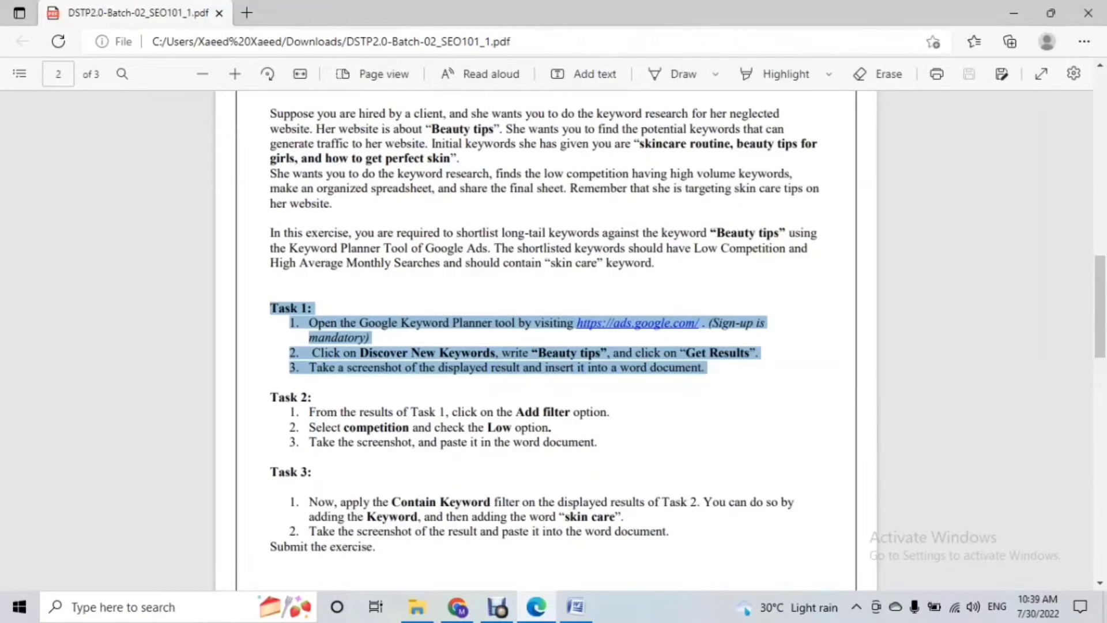
- Paste the Task 1 heading and its three numbered steps onto the empty line in SEO Ex1
click(574, 606)
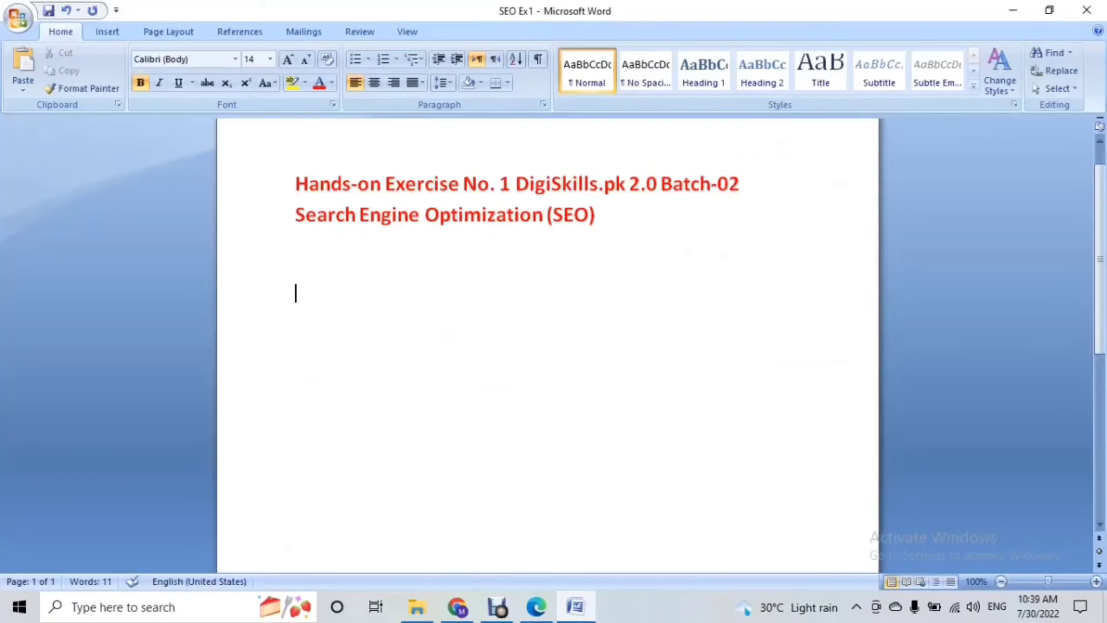
right_click(400, 293)
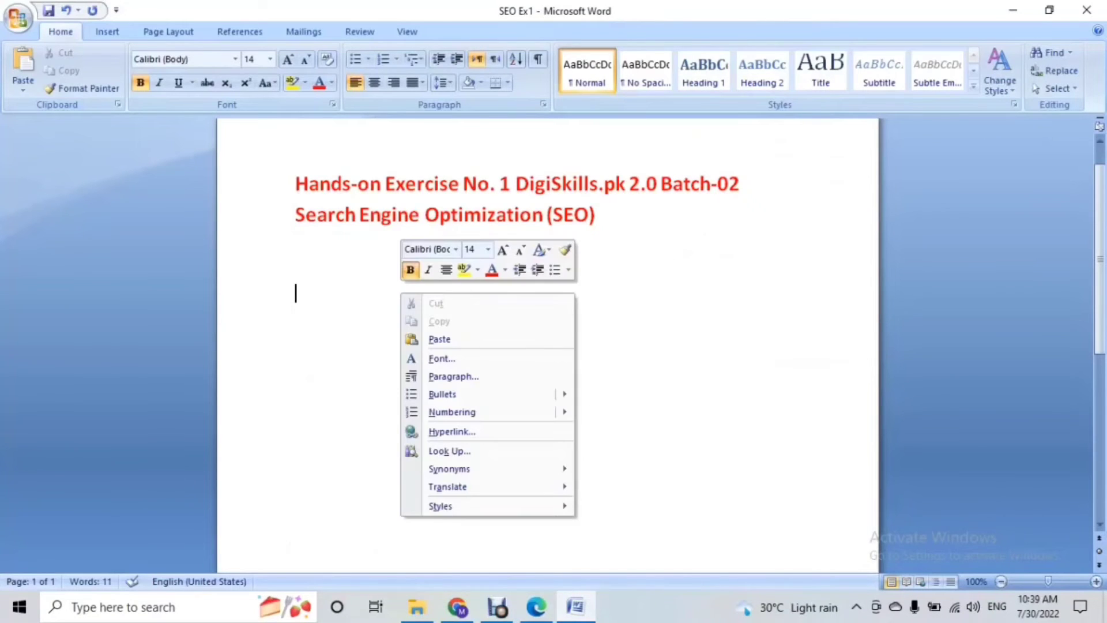
click(429, 341)
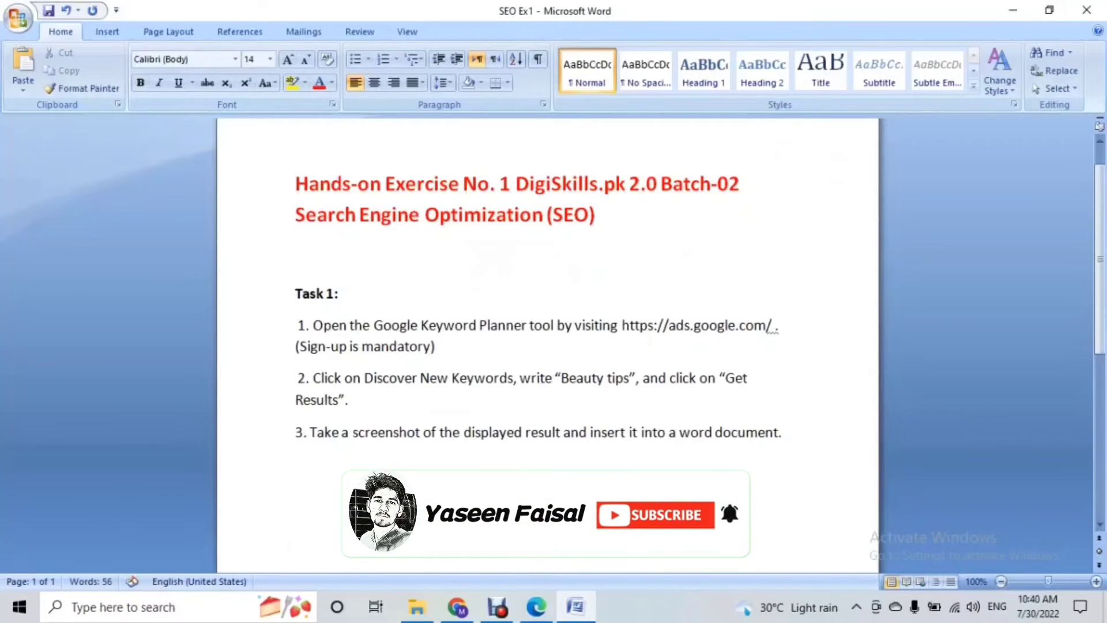
scroll(547, 289, down, 3)
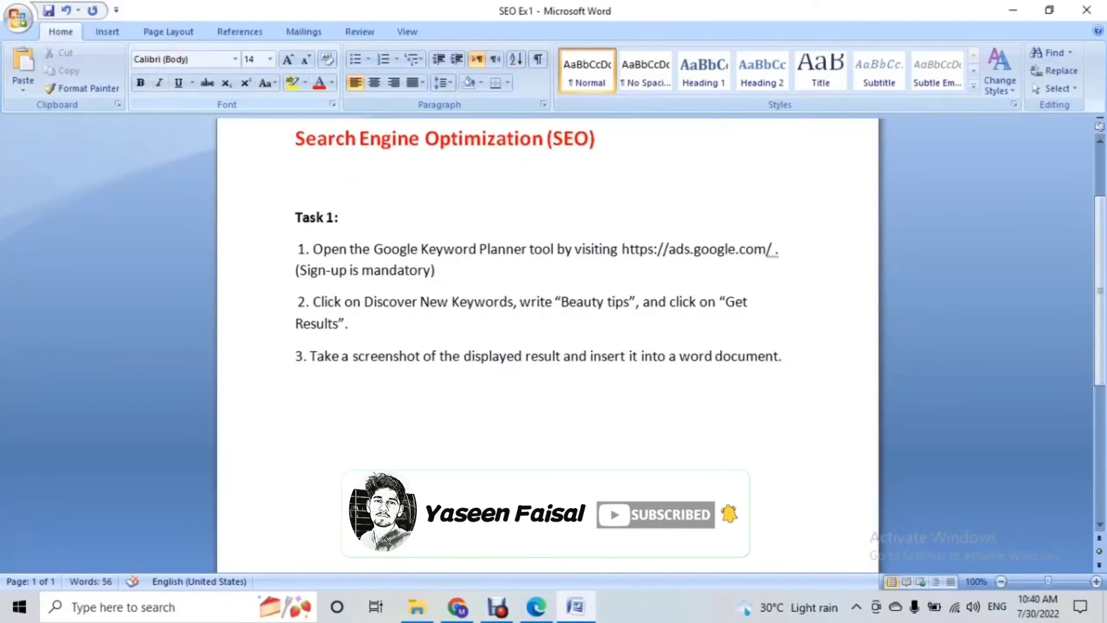
click(107, 32)
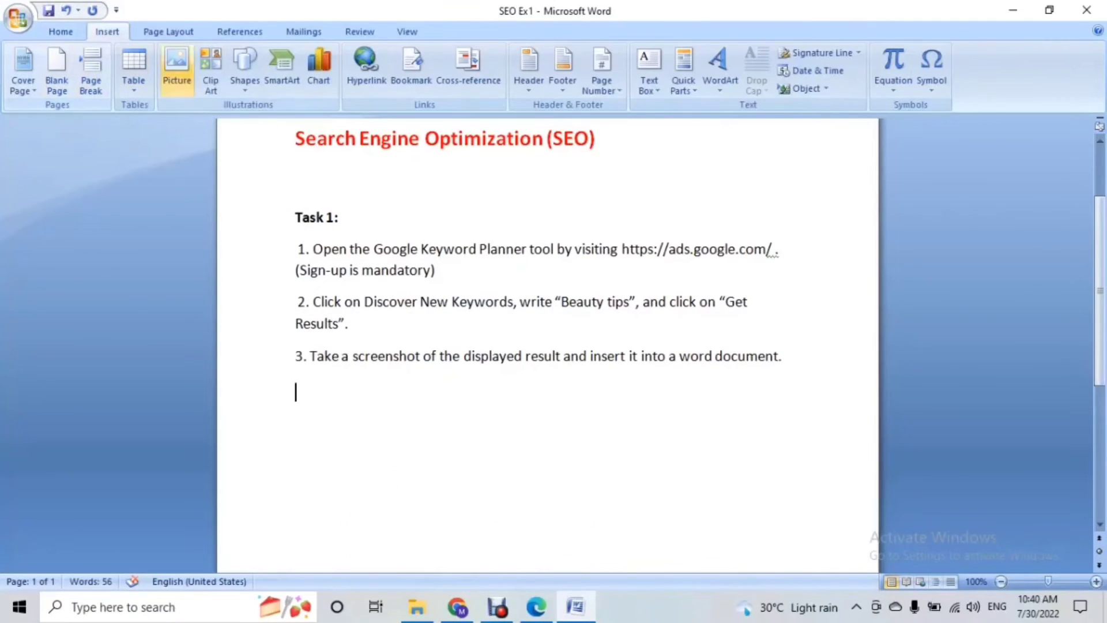
- Insert the SS screenshot from Pictures below Task 1's step 3
click(177, 66)
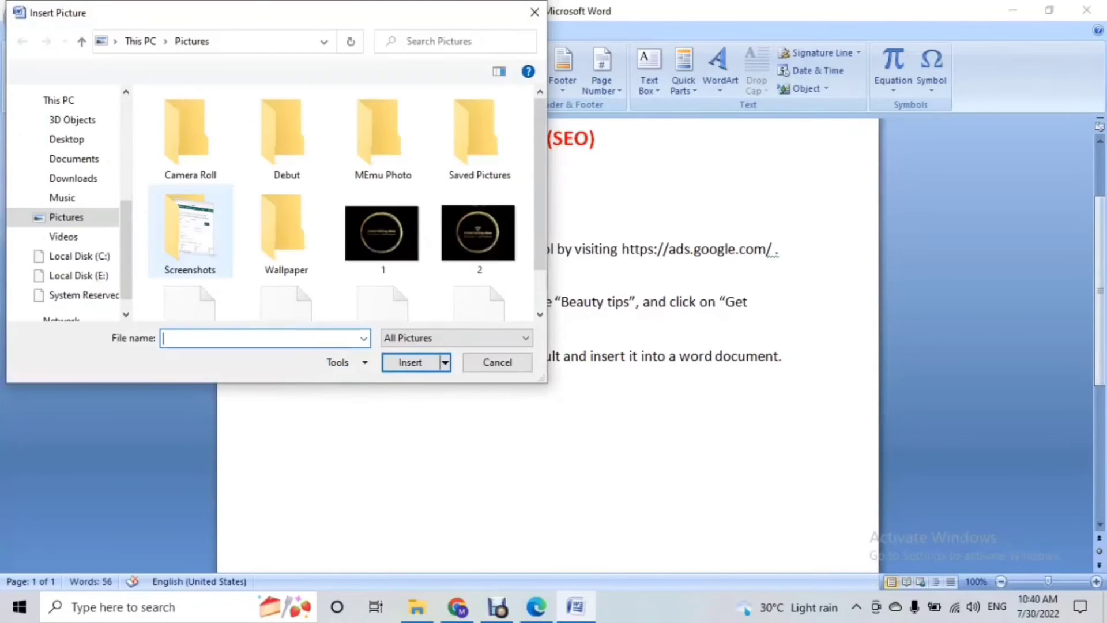
scroll(346, 260, down, 1)
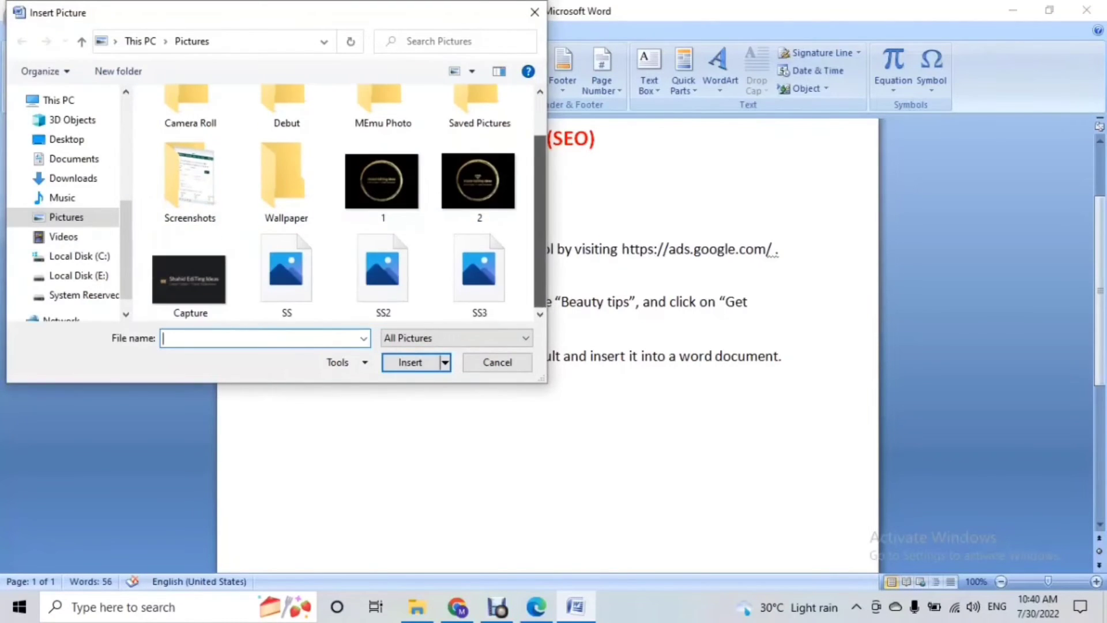
click(287, 271)
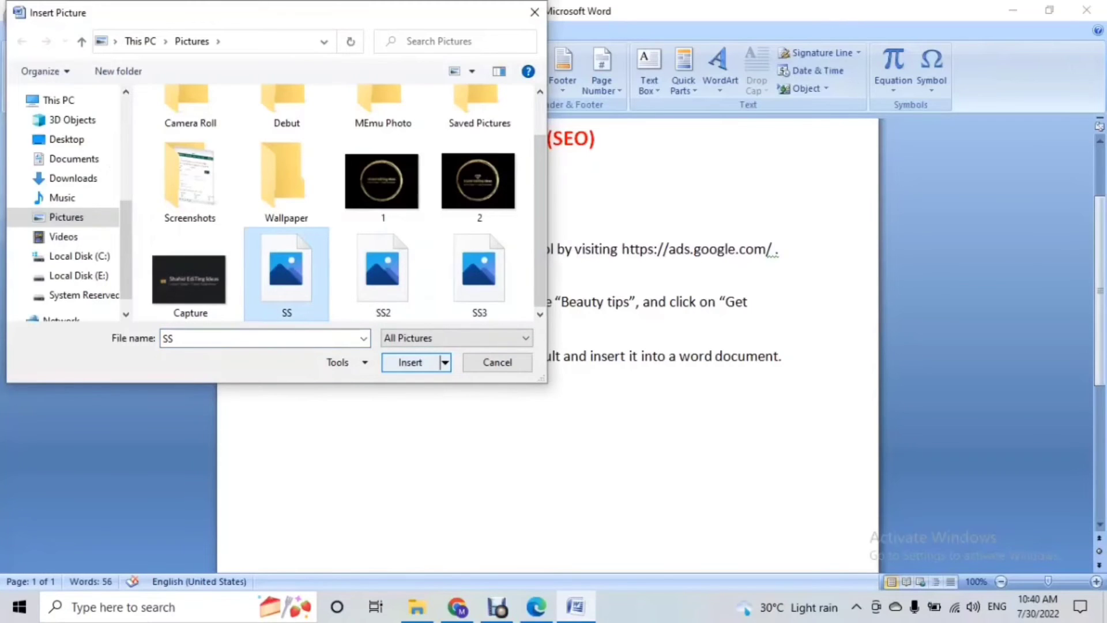
click(409, 362)
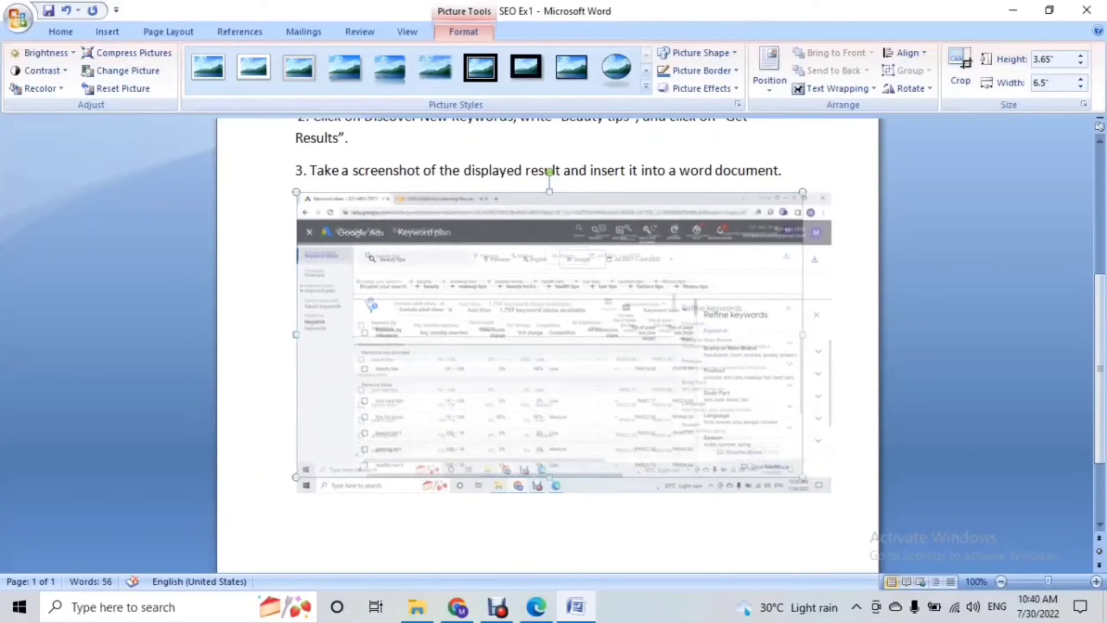
- Enlarge the SS screenshot to 6.87" wide and start a new line below it
drag(803, 477, 832, 493)
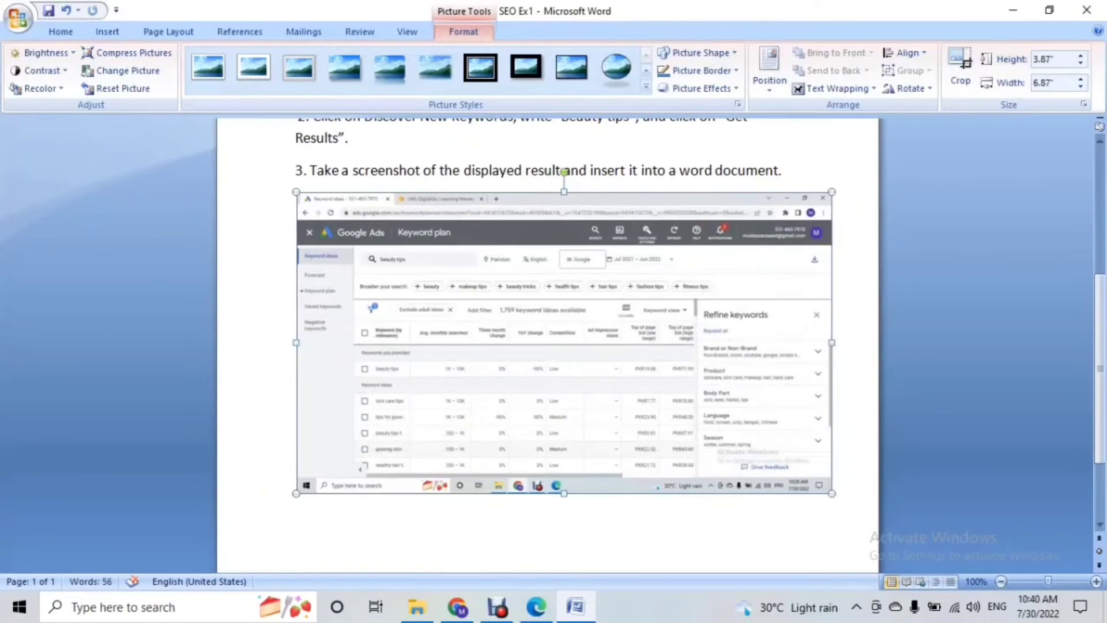
drag(563, 343, 296, 484)
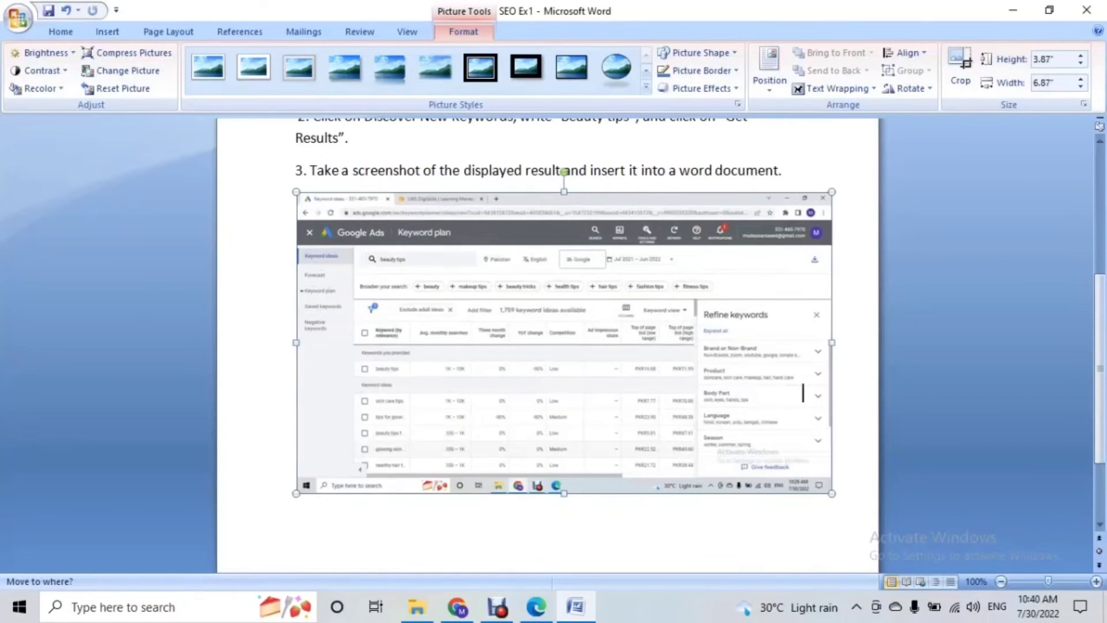
click(362, 467)
scroll(554, 346, down, 2)
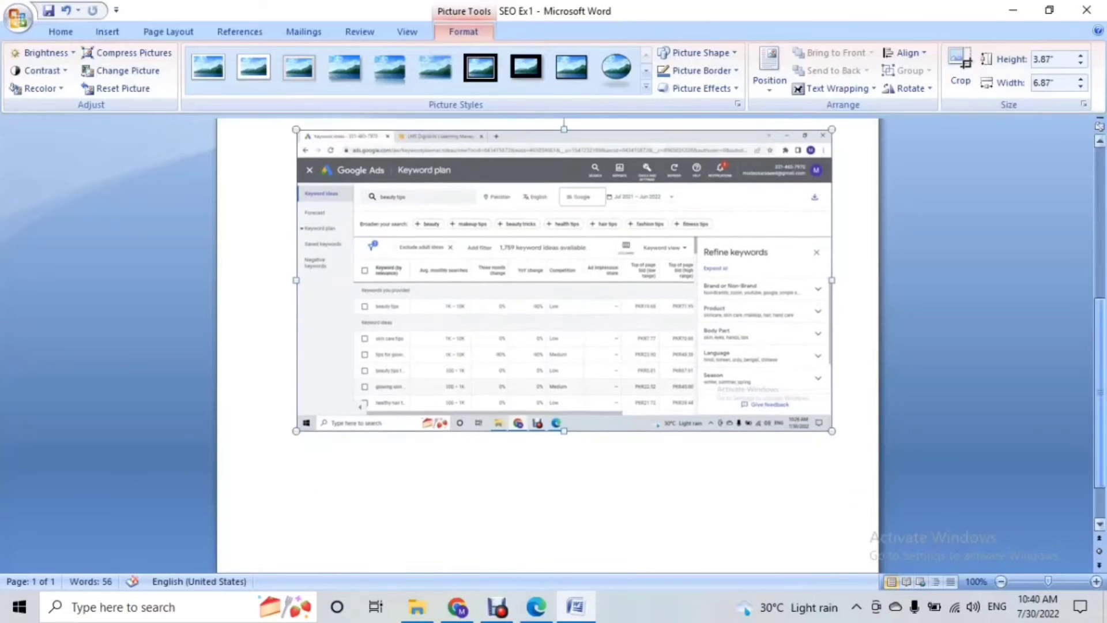
scroll(554, 346, down, 1)
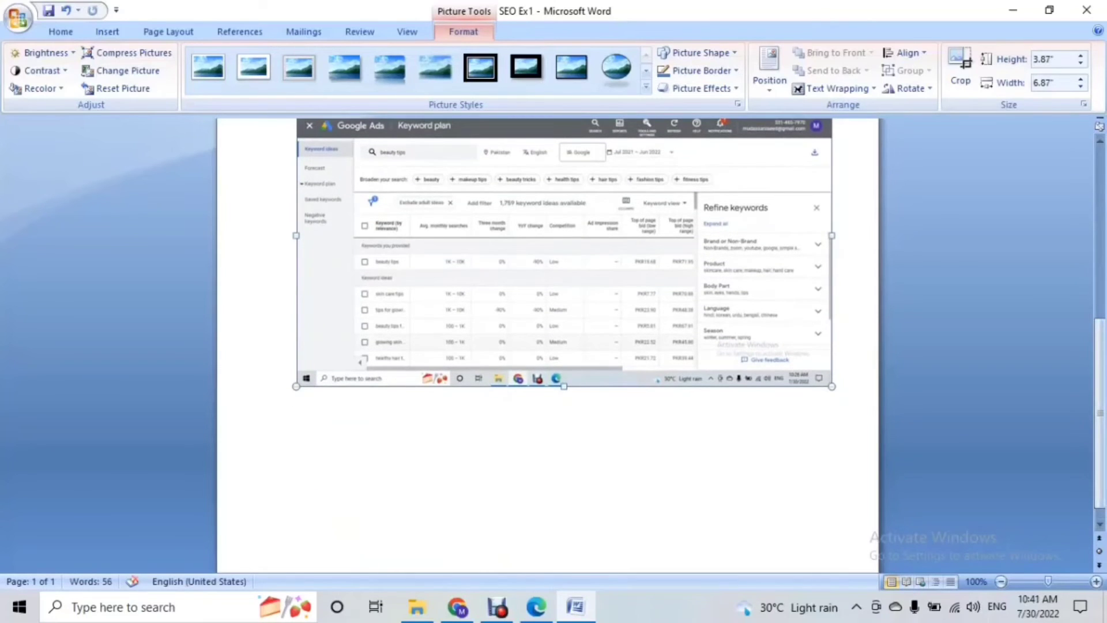
click(296, 412)
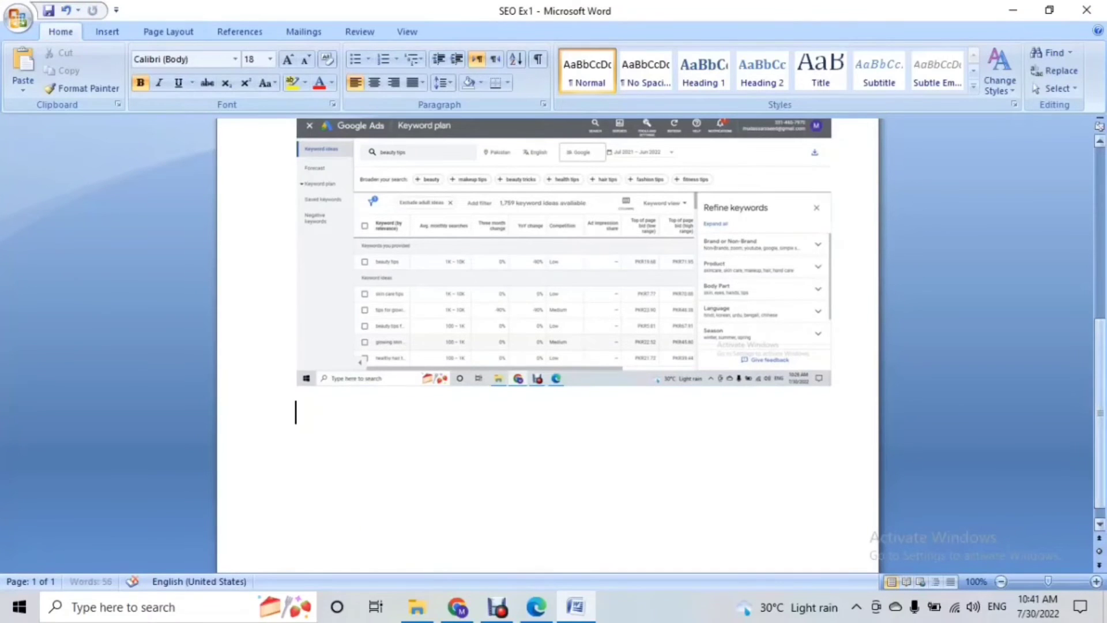
scroll(554, 346, down, 1)
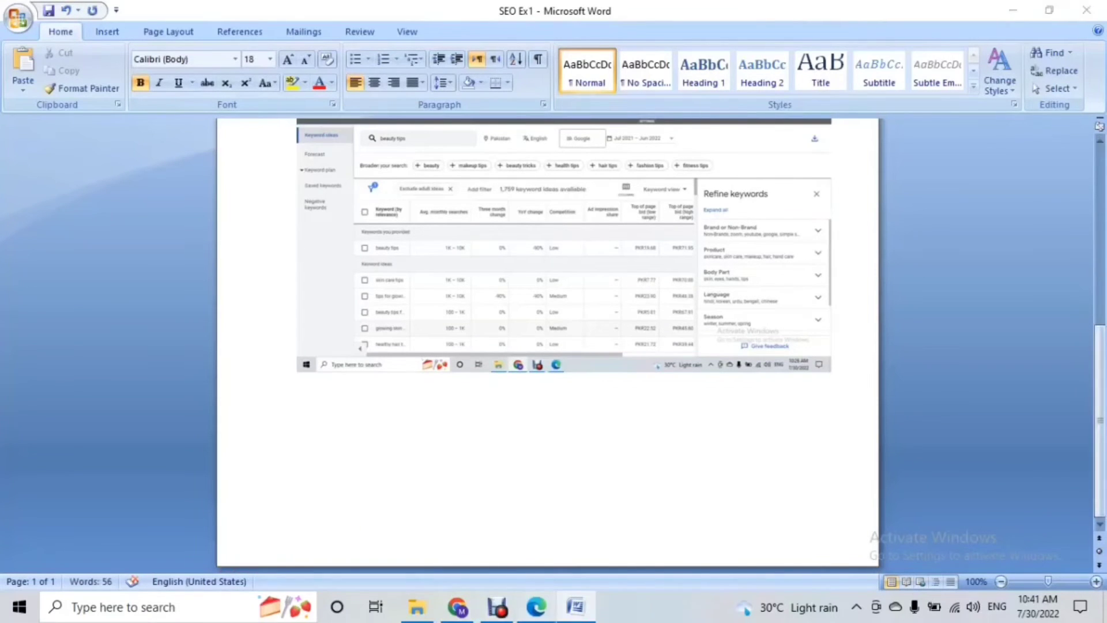
click(536, 607)
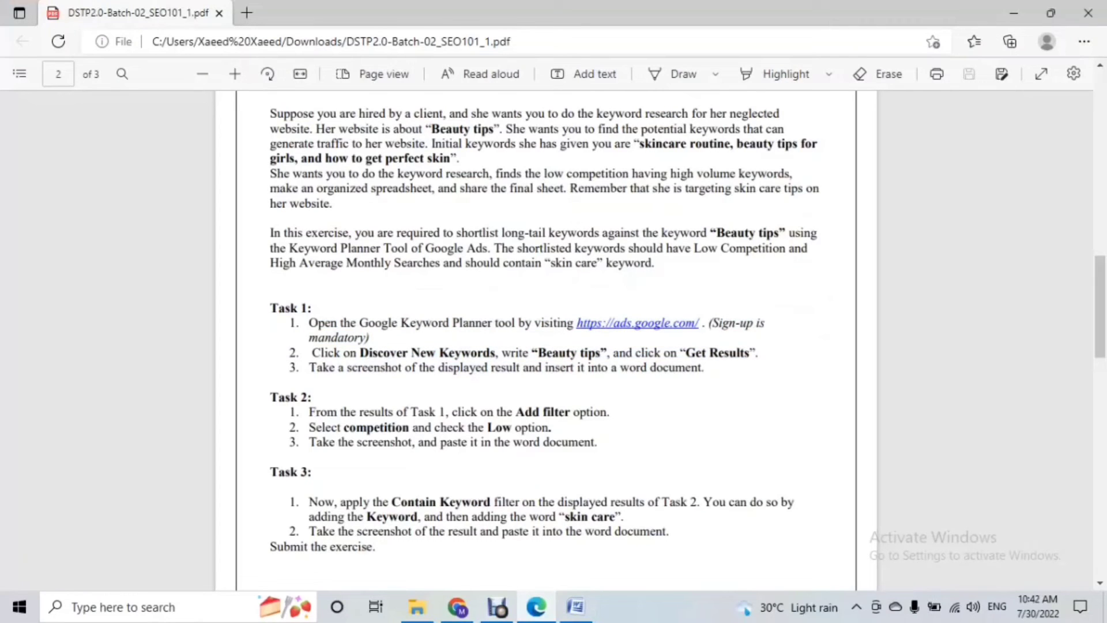
- Copy the Task 2 instructions from the PDF and paste them into Word on a new page
drag(270, 397, 599, 442)
key(ctrl+c)
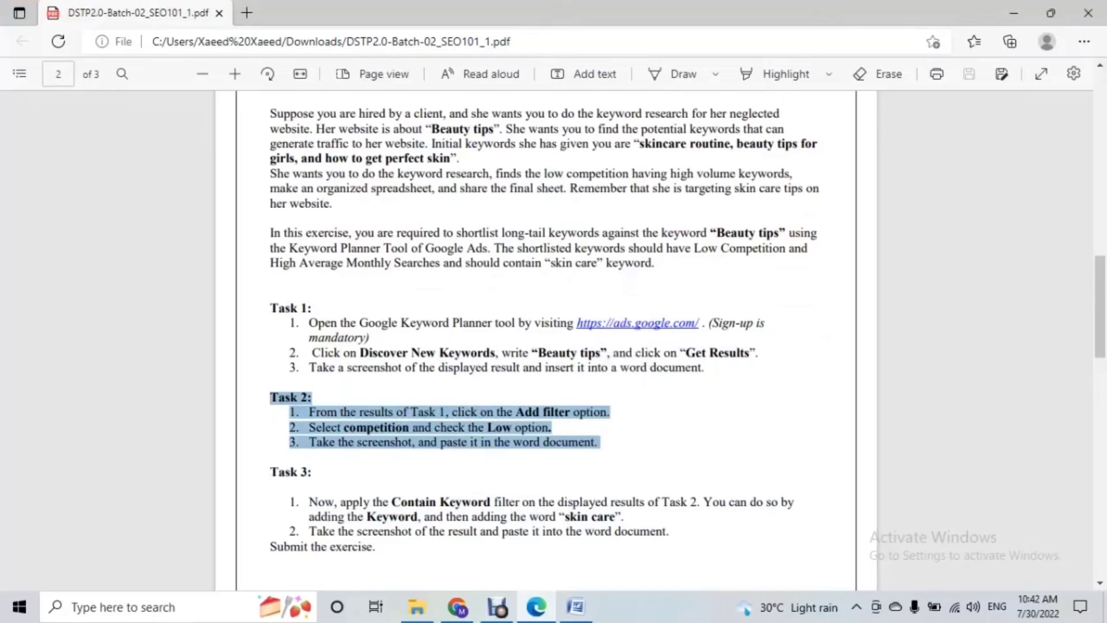
right_click(527, 427)
click(573, 166)
click(574, 606)
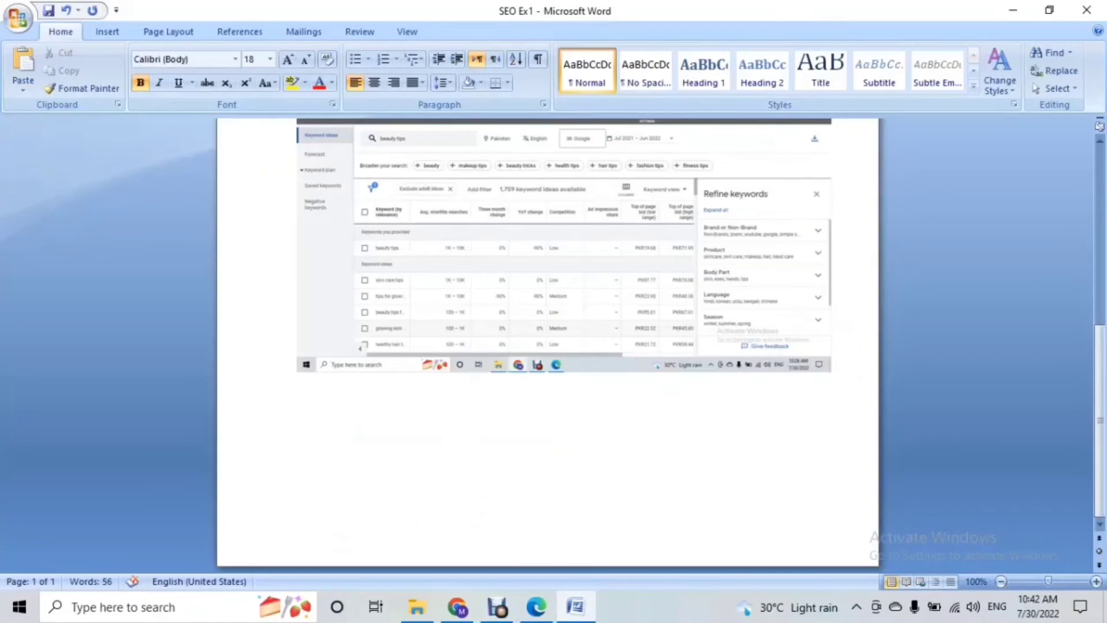
key(ctrl+v)
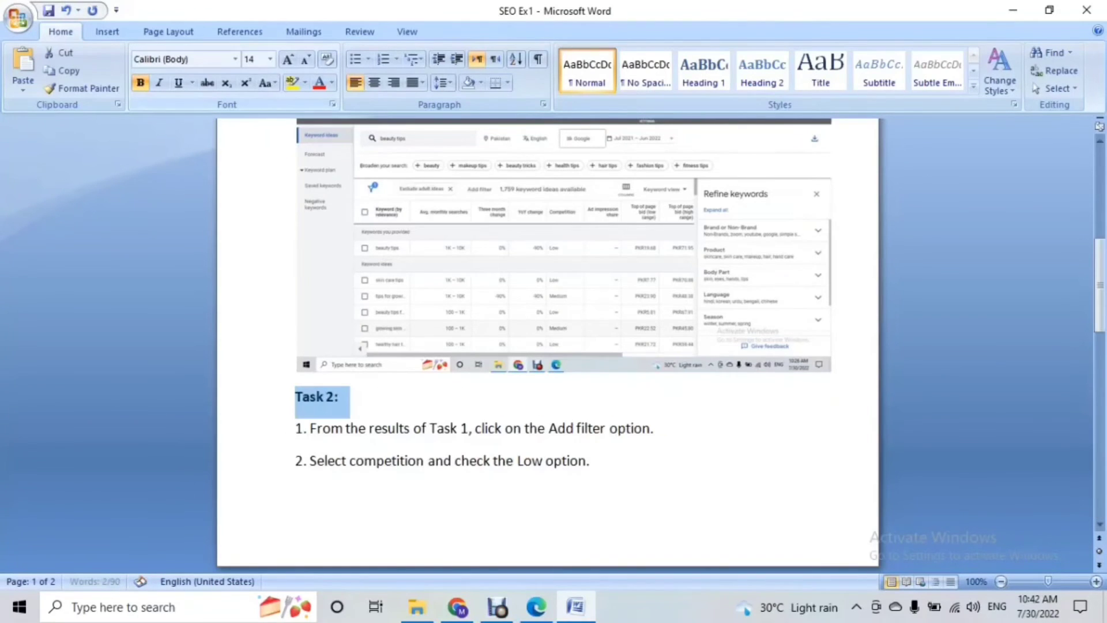
click(339, 396)
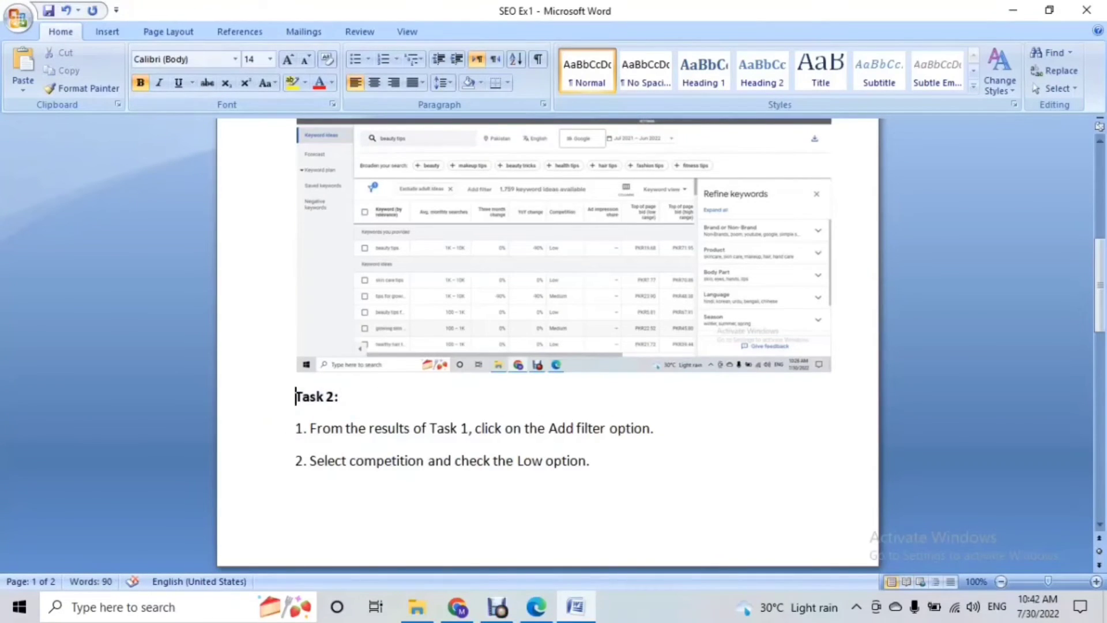
key(ctrl+Return)
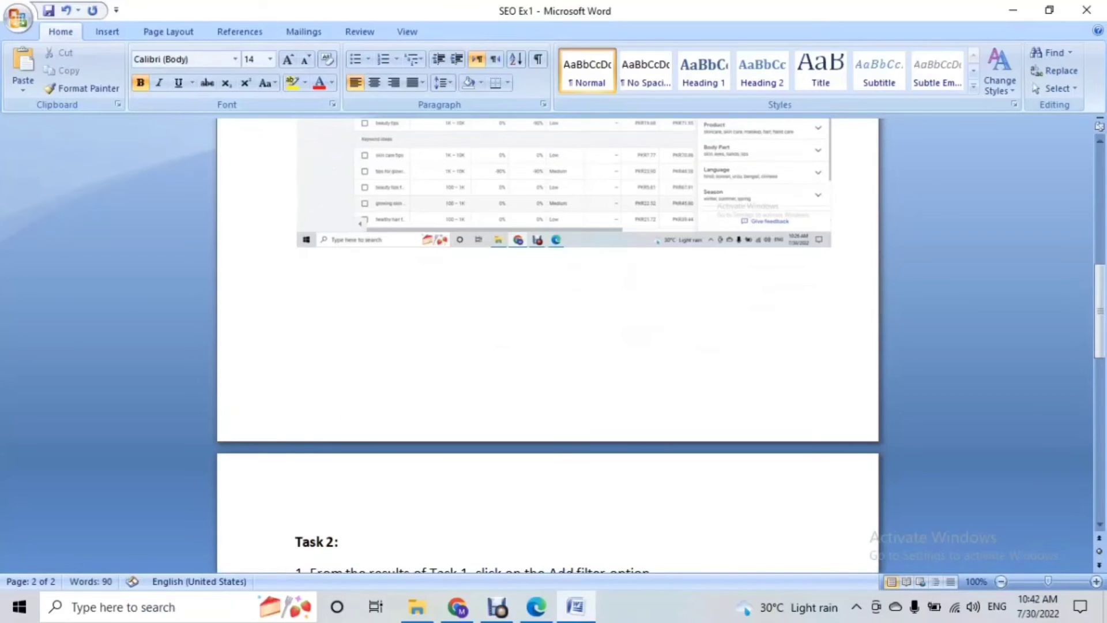
- Paste the Low-competition screenshot below Task 2 and enlarge it to 6.84" wide
key(ctrl+v)
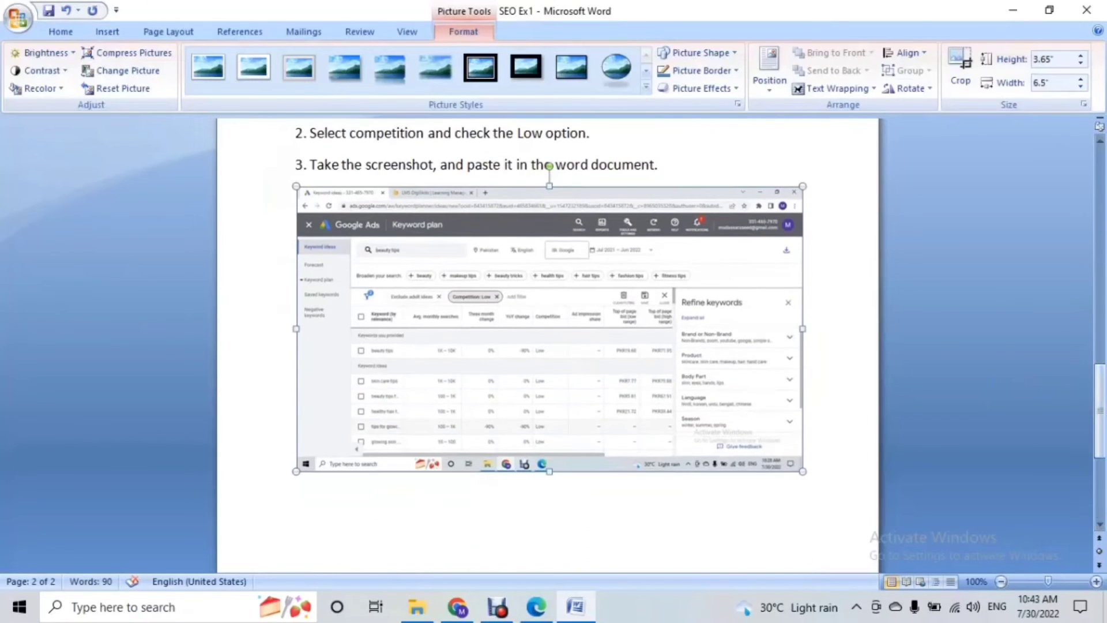
mouse_move(803, 471)
mouse_down()
mouse_move(829, 486)
mouse_move(295, 492)
mouse_up()
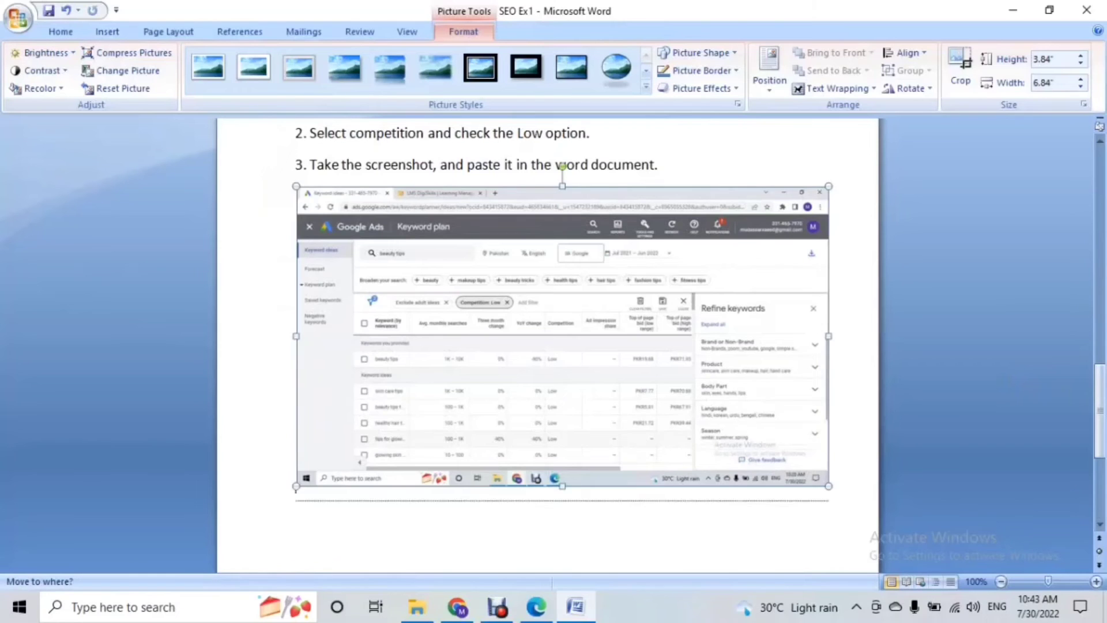
drag(1100, 410, 1100, 440)
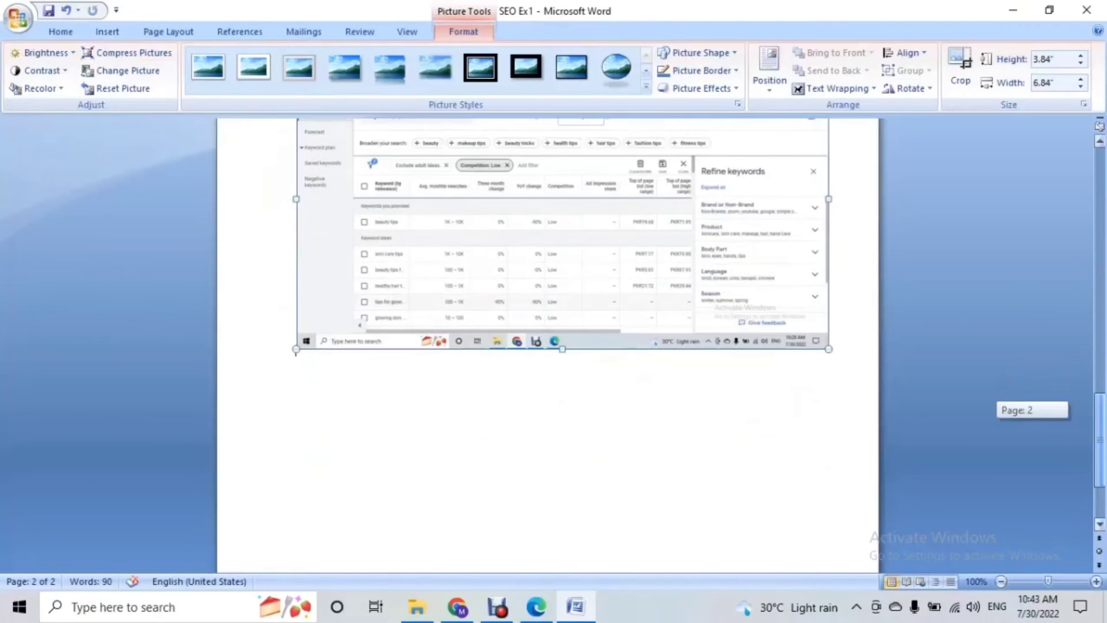
click(296, 352)
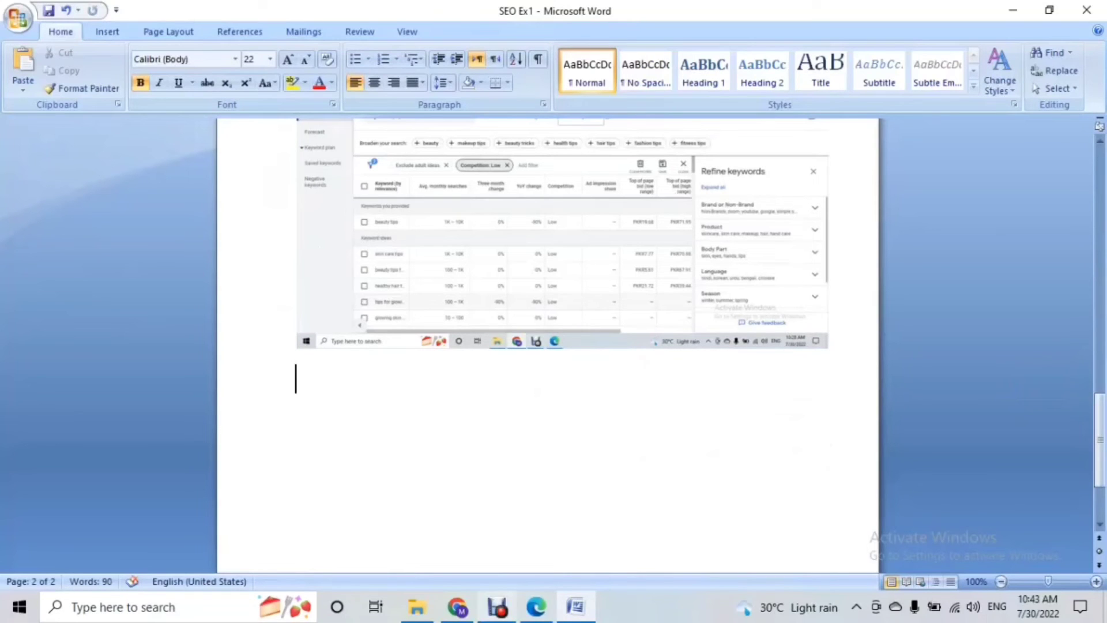
click(536, 606)
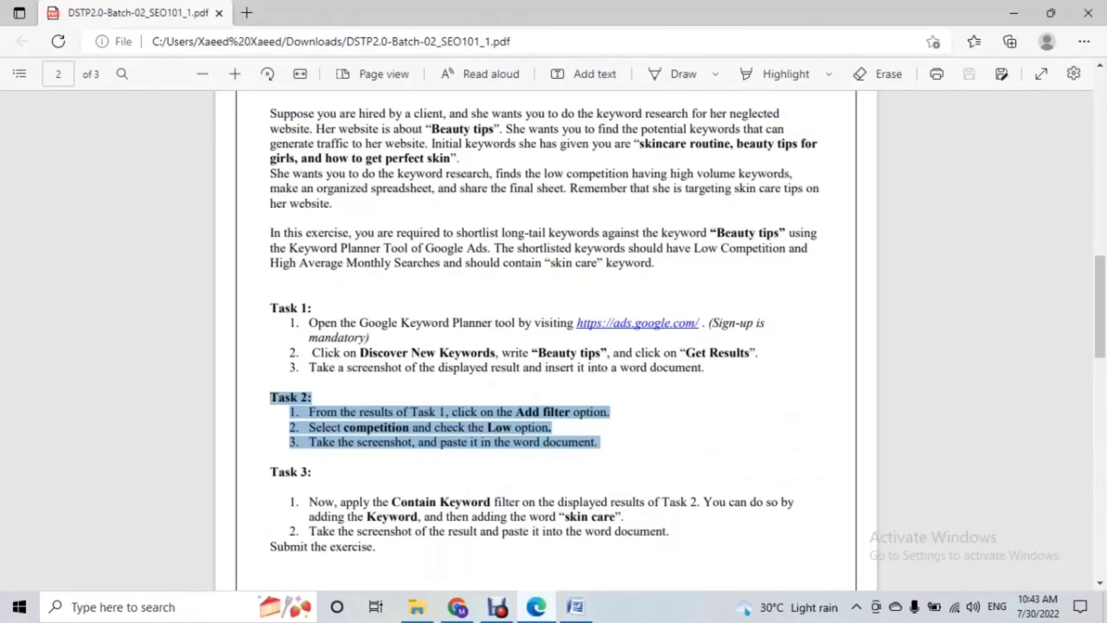
- Copy Task 3 from the PDF into Word, followed by the skin-care screenshot at 6.5" wide
key(Escape)
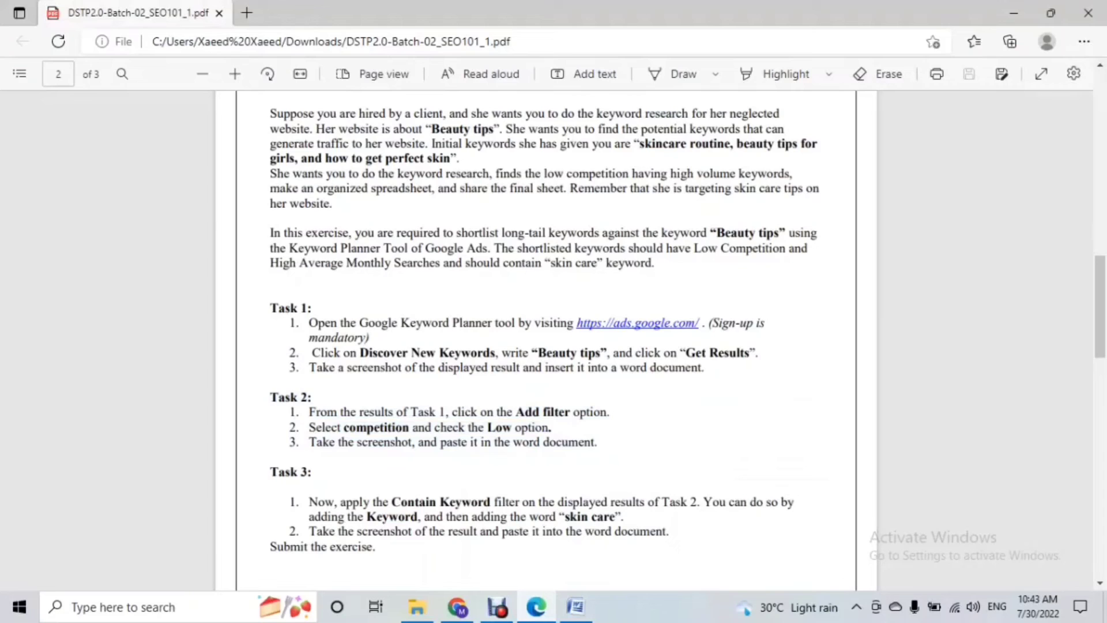
mouse_move(269, 472)
mouse_down()
mouse_move(499, 531)
mouse_move(378, 547)
mouse_up()
scroll(545, 326, down, 1)
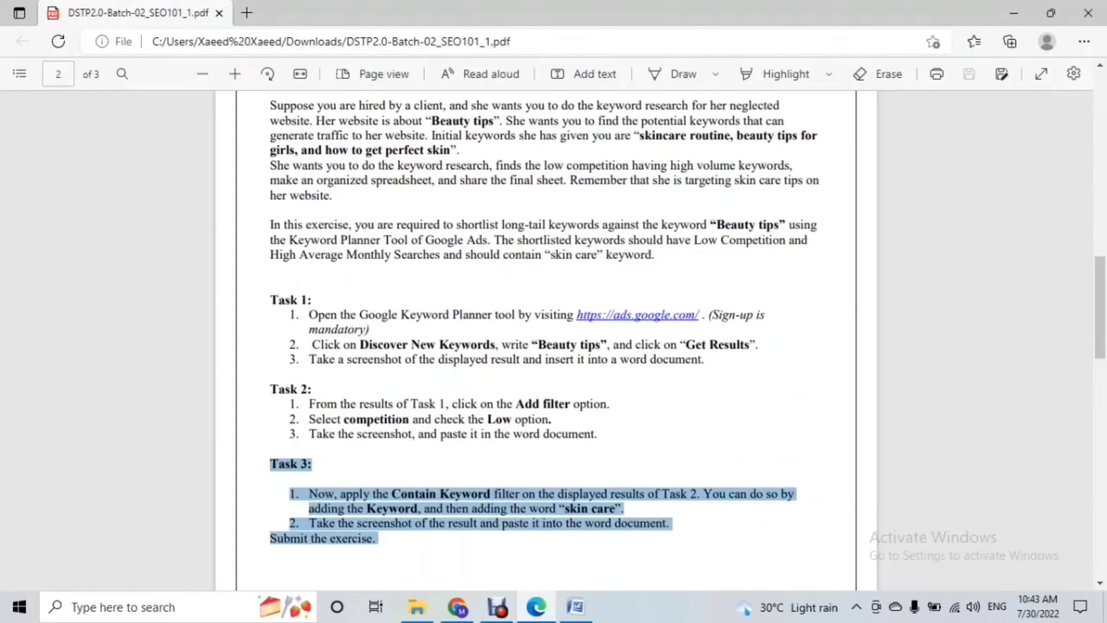
right_click(410, 514)
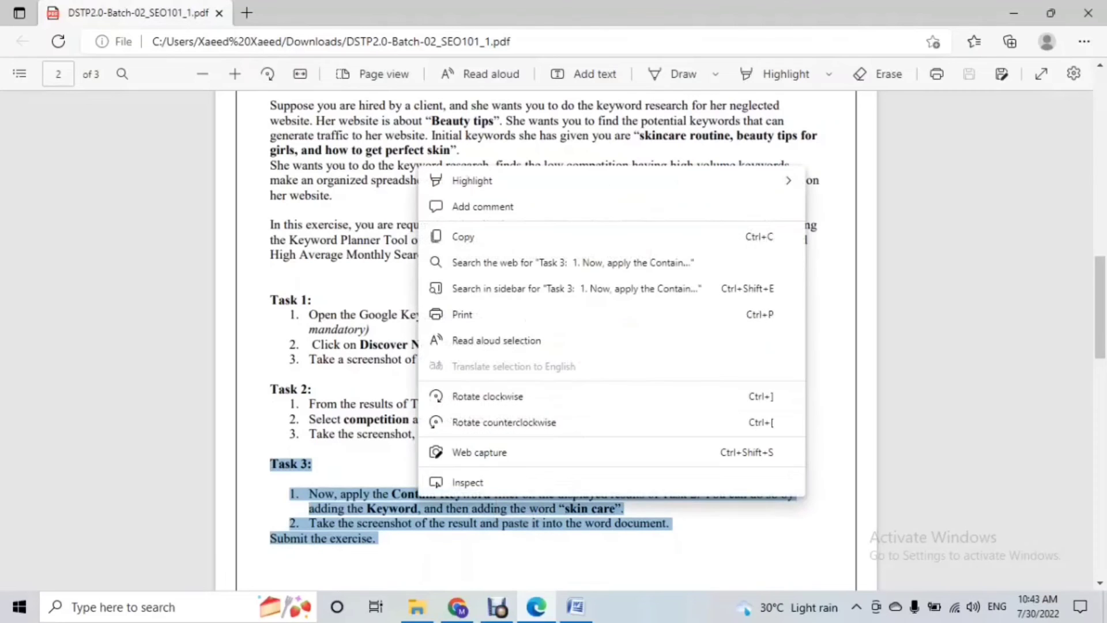
click(462, 236)
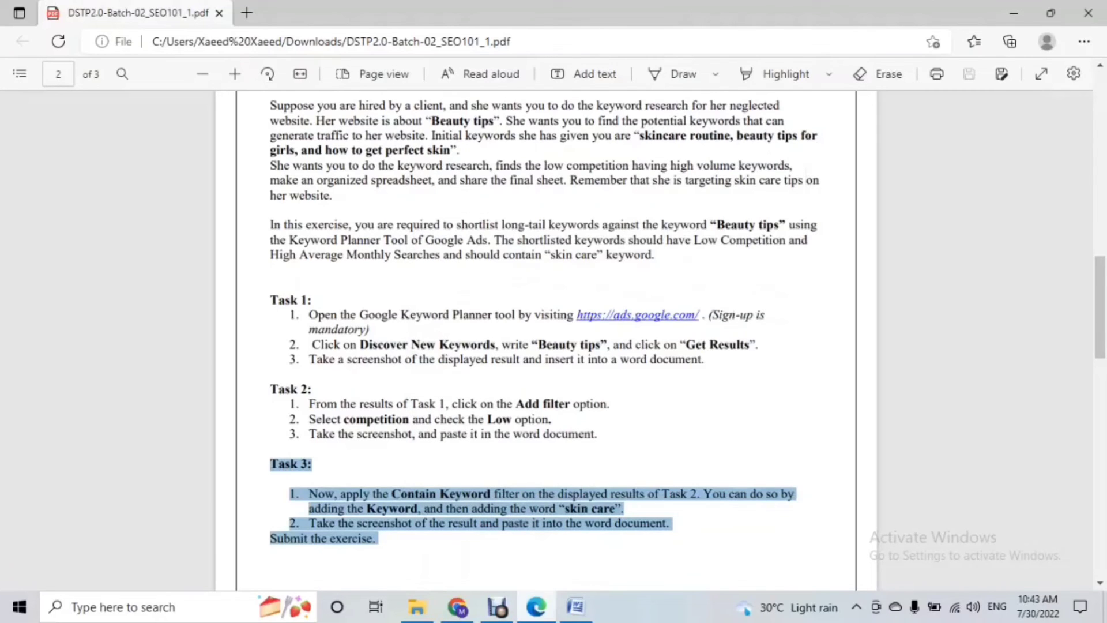
click(575, 606)
scroll(548, 300, down, 5)
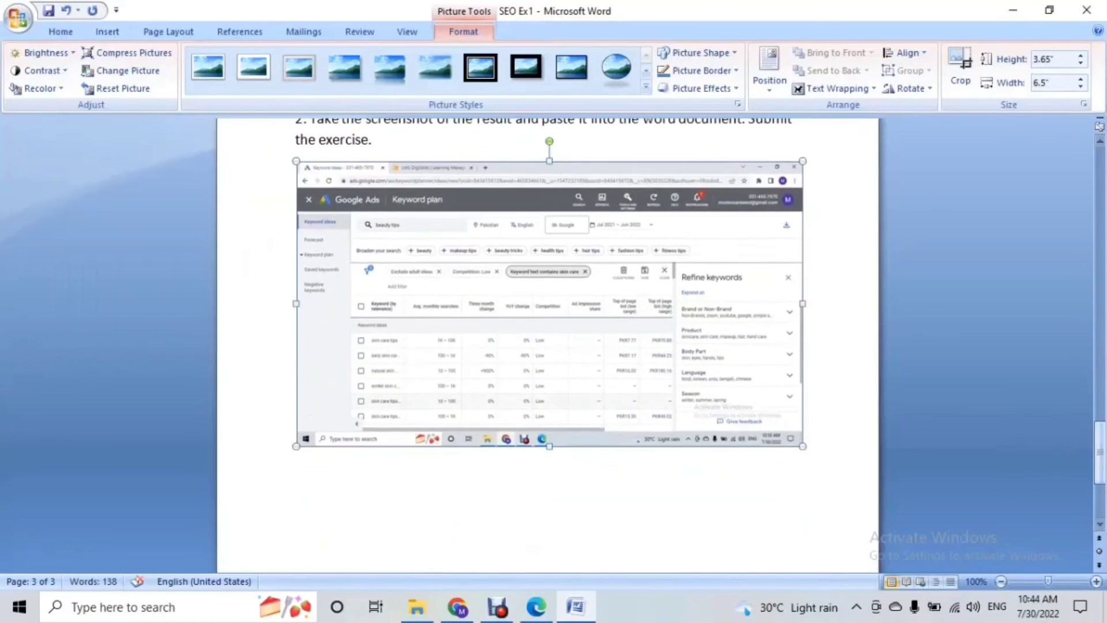
click(496, 606)
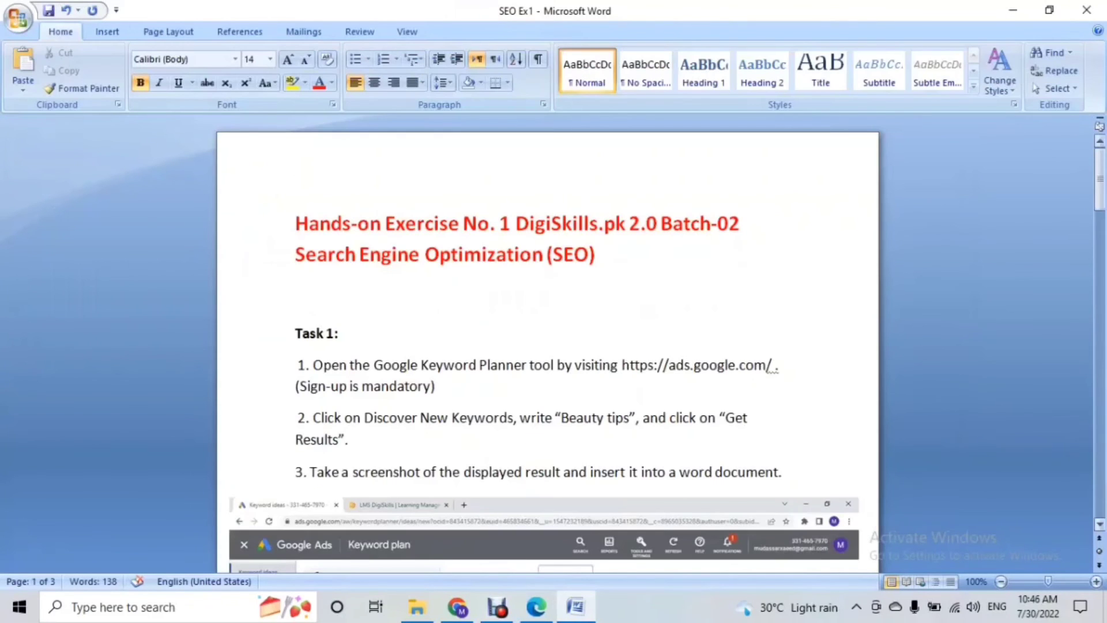
- Save the document as the Word file SEO Ex1 in Documents
mouse_move(1100, 181)
mouse_down()
mouse_move(1099, 449)
mouse_move(1100, 221)
mouse_up()
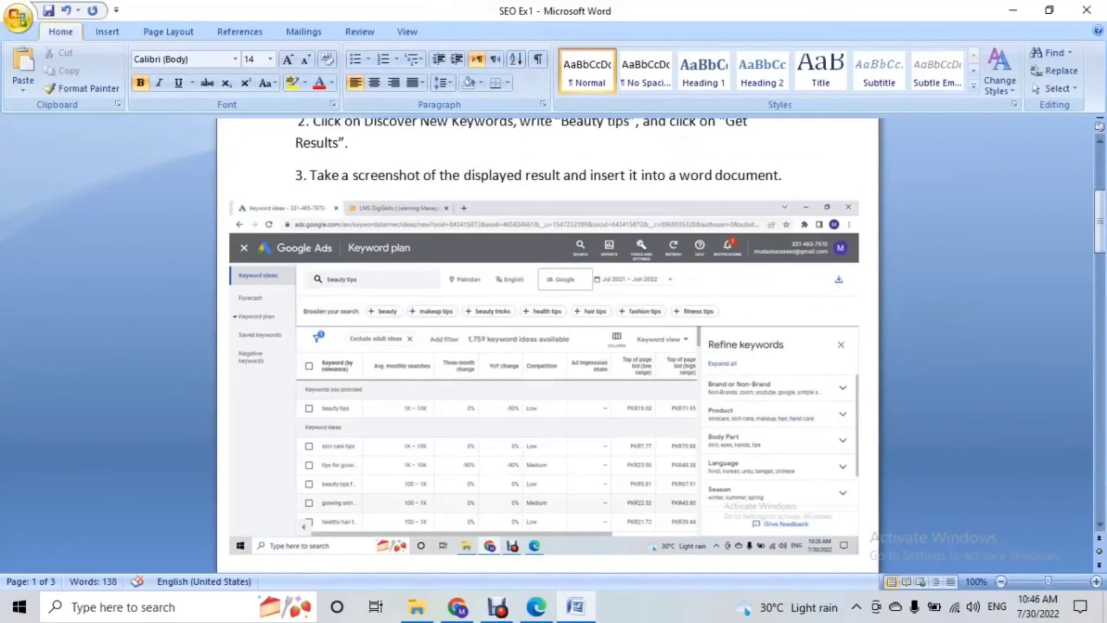
click(17, 17)
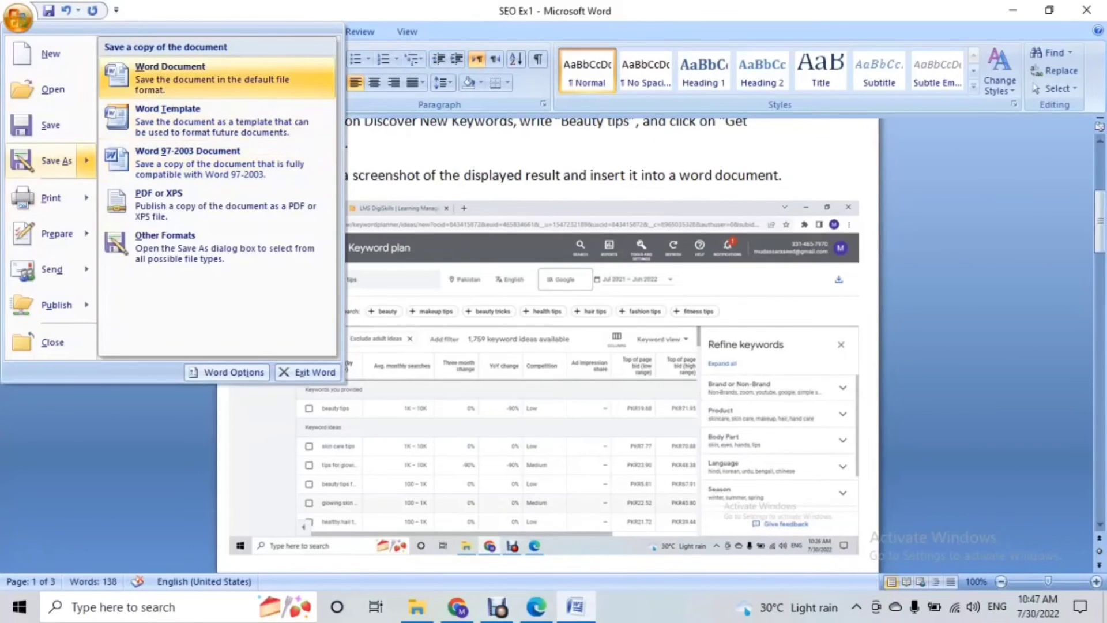
key(Escape)
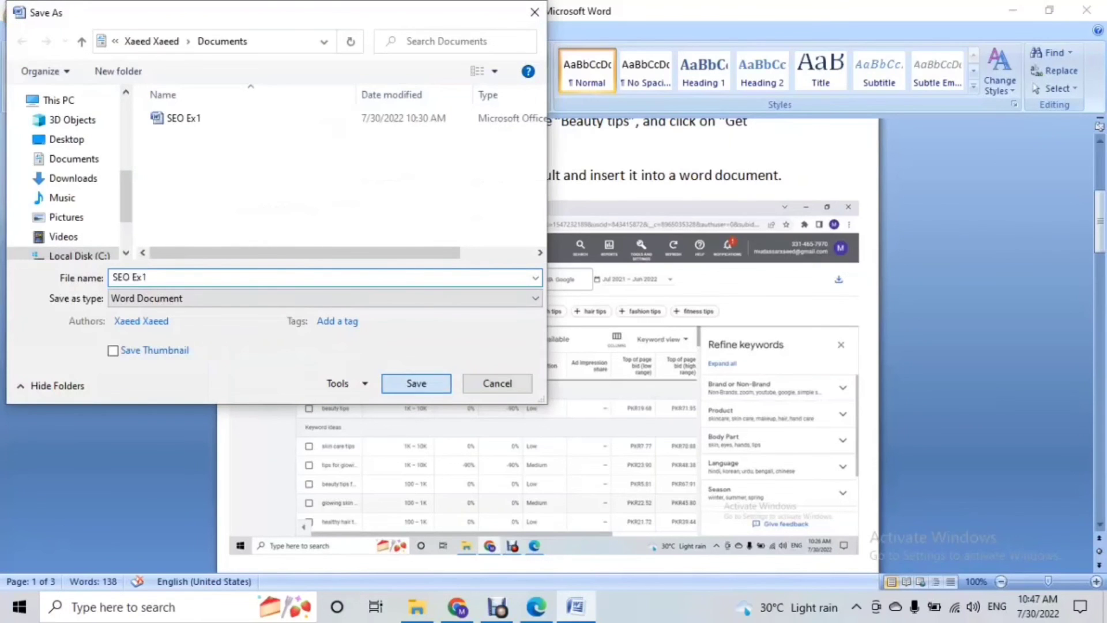
key(Return)
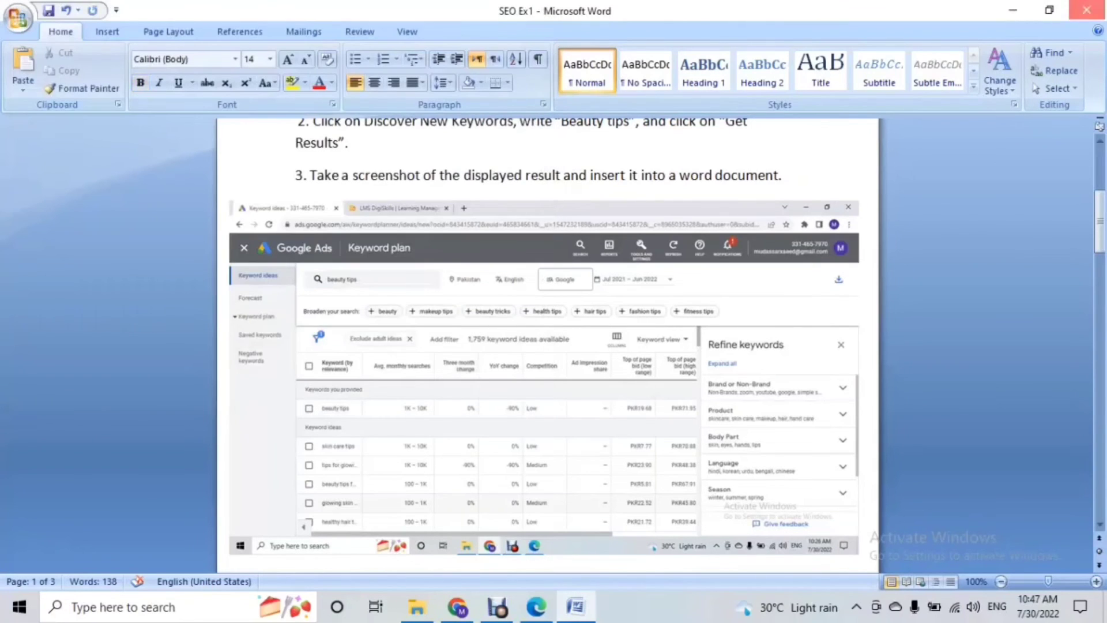
- Close Word and the exercise PDF to reveal the DigiSkills LMS exercise list
click(1087, 10)
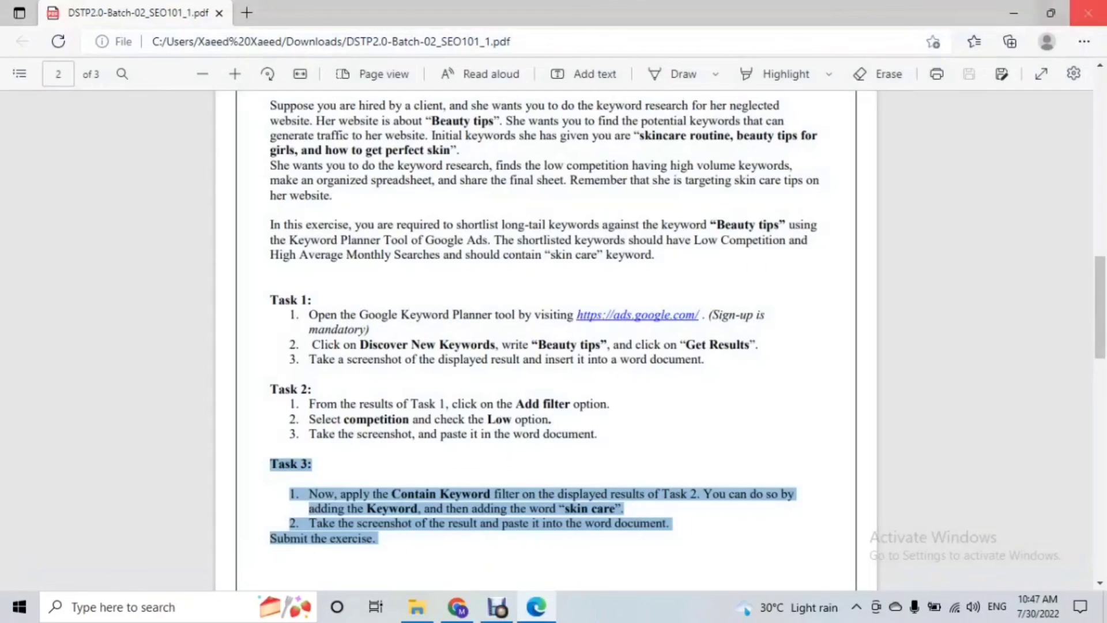
click(1089, 13)
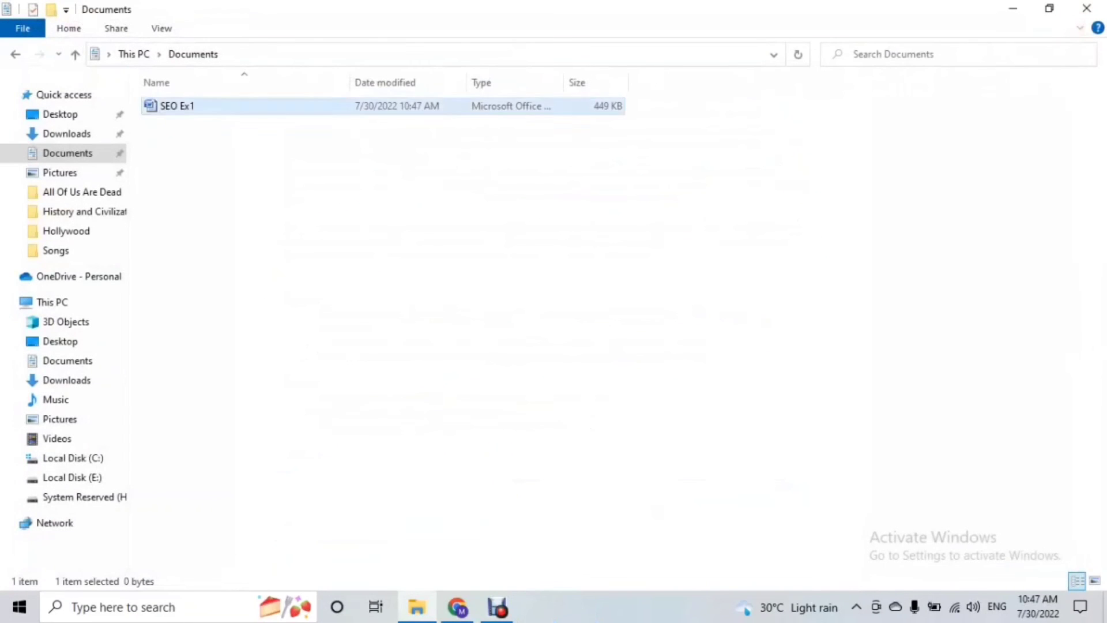
key(alt+F4)
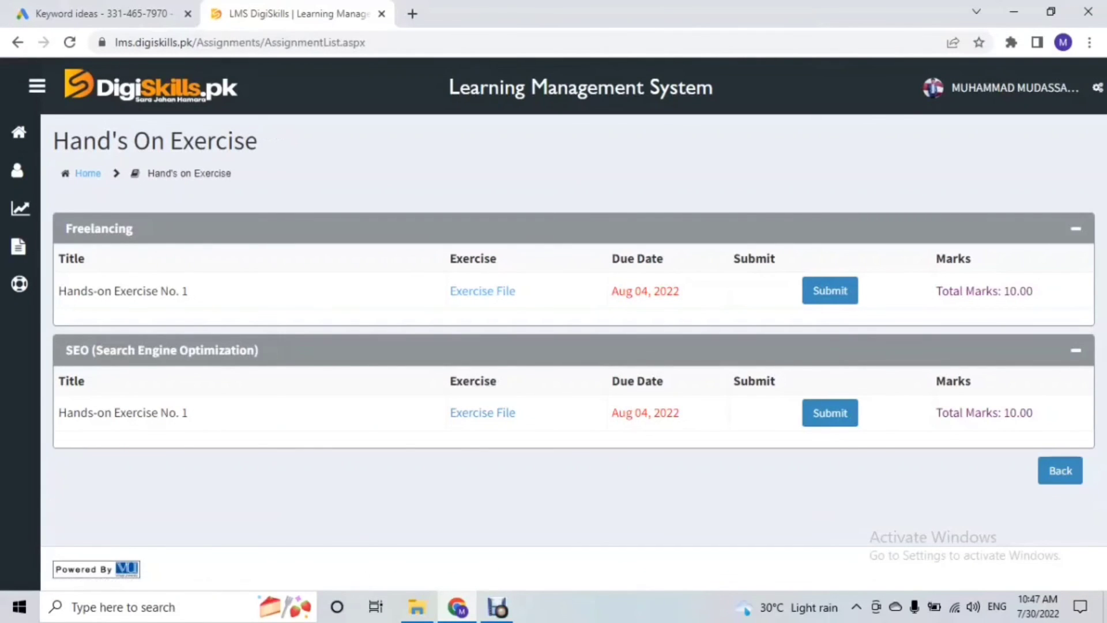
- Attach SEO Ex1.docx from Documents to the SEO hands-on exercise and submit it
click(829, 413)
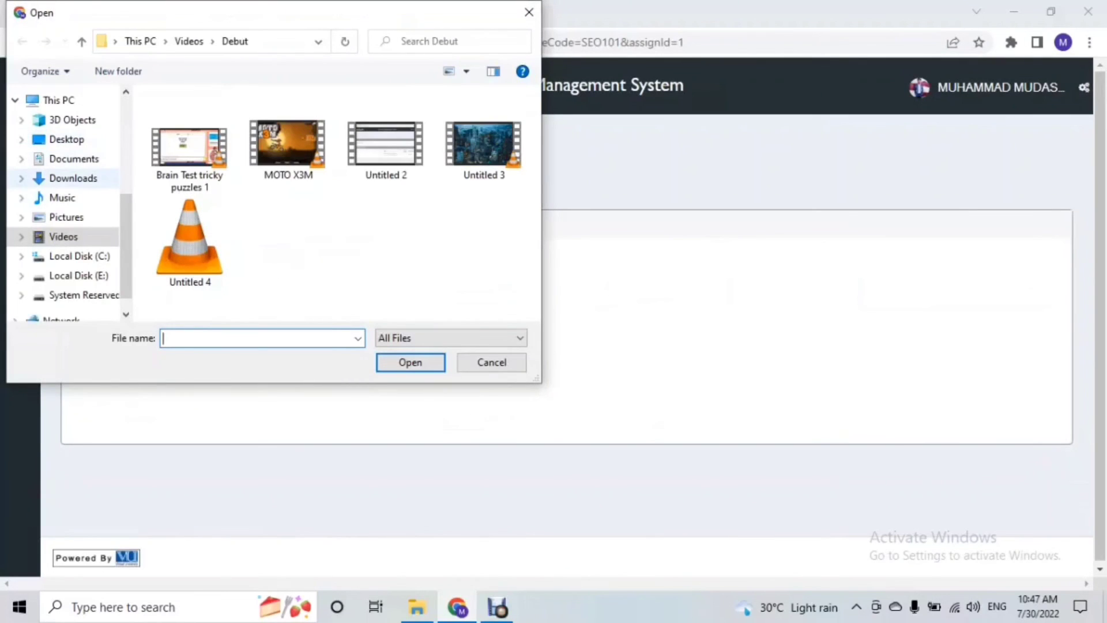
click(74, 158)
click(184, 118)
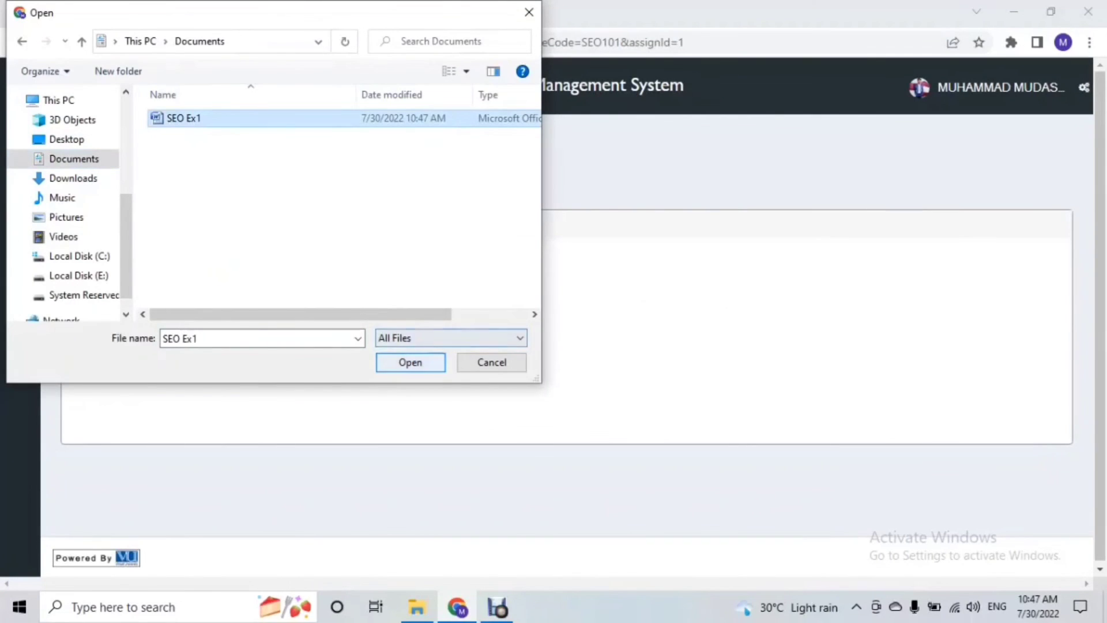
click(410, 362)
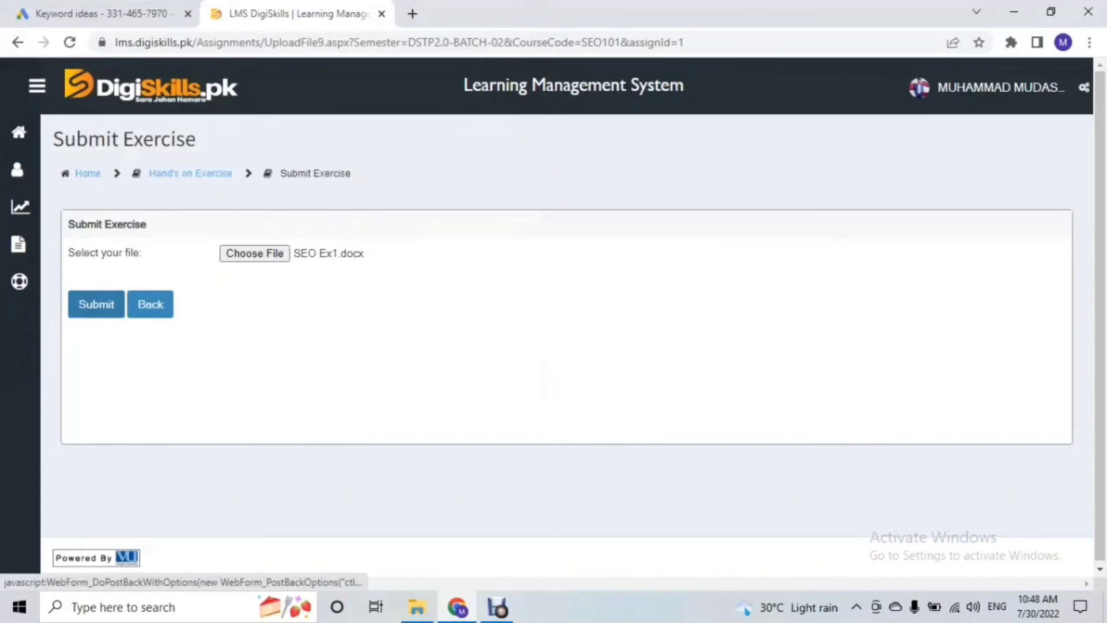
click(96, 304)
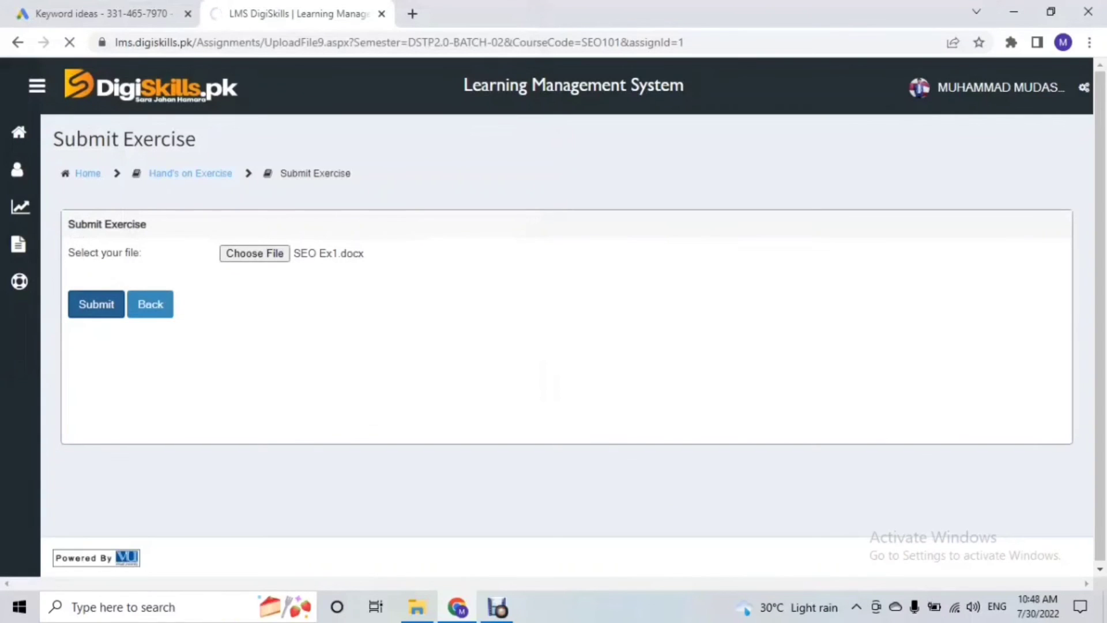